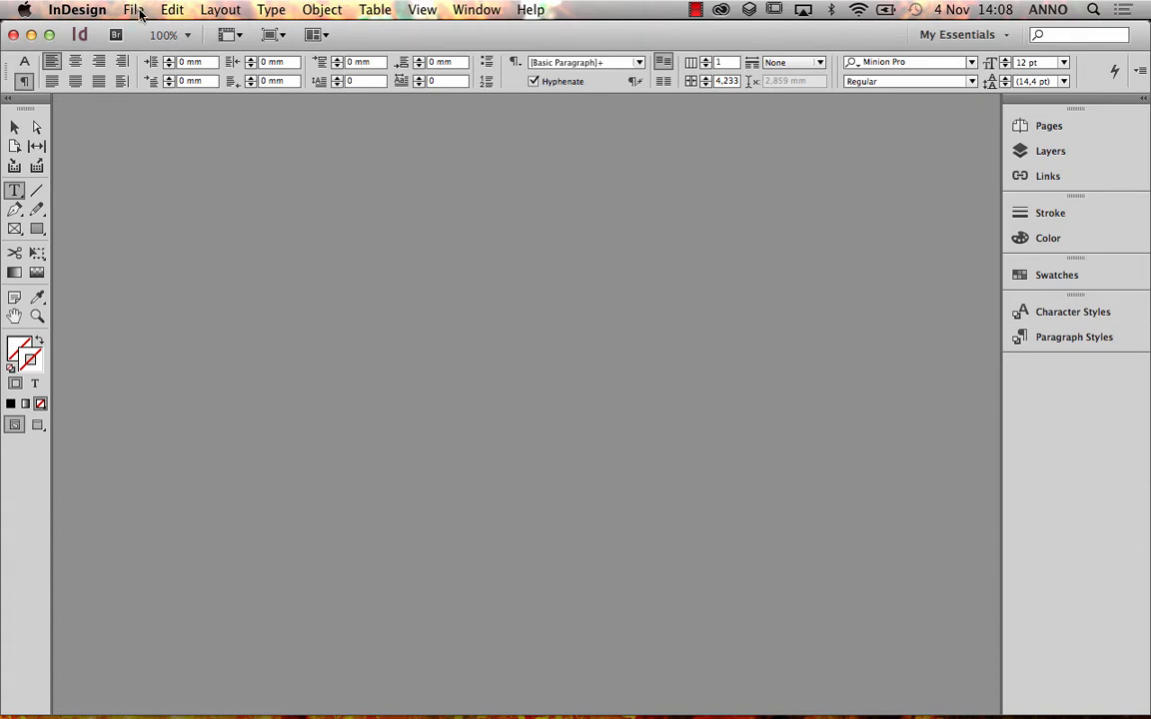
Create a new one-page A4 print document in portrait orientation.
left_click(137, 10)
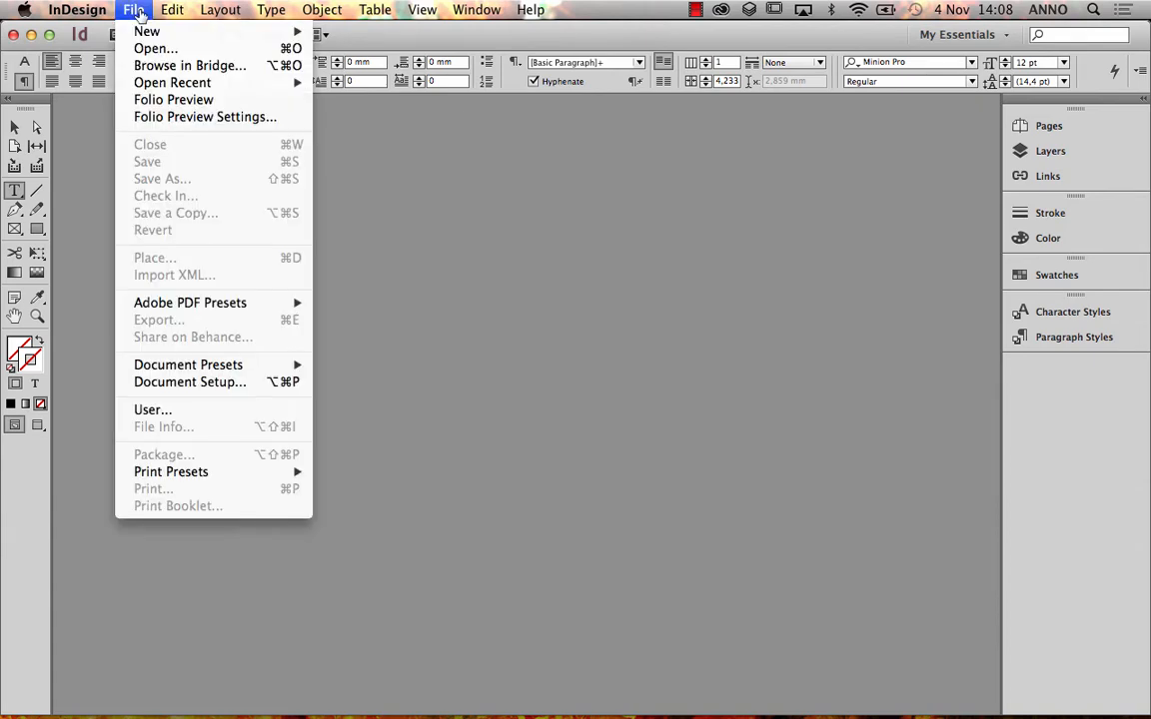
mouse_move(158, 32)
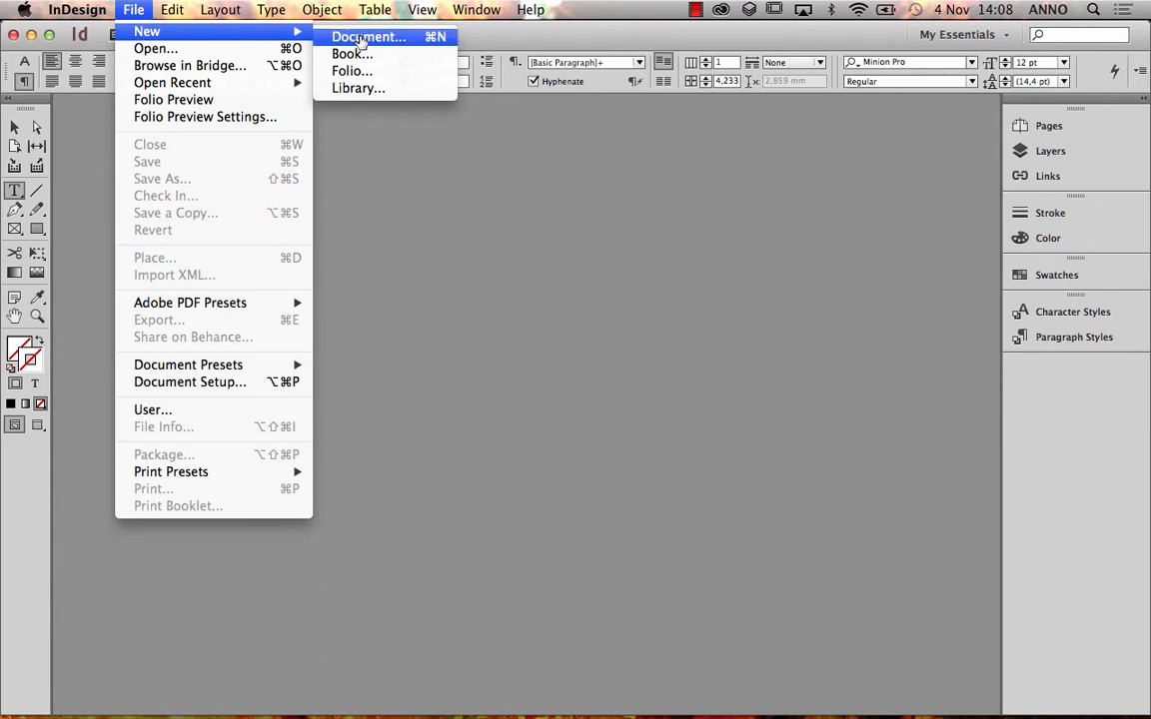
left_click(361, 38)
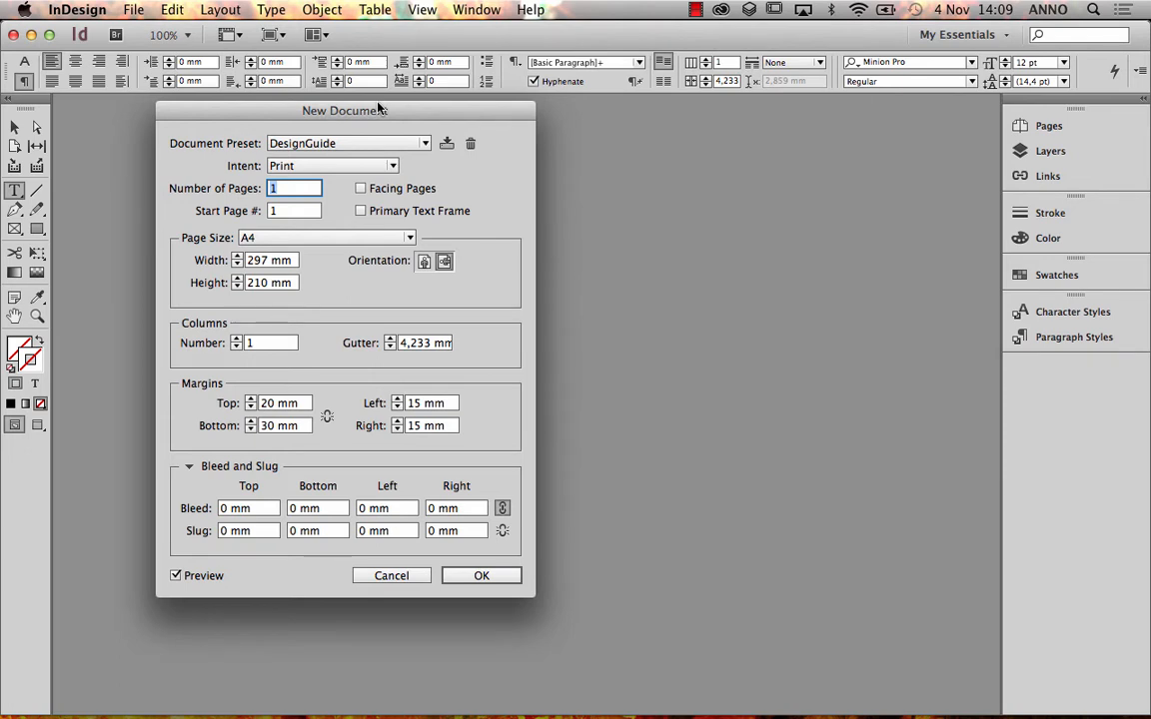
left_click(424, 262)
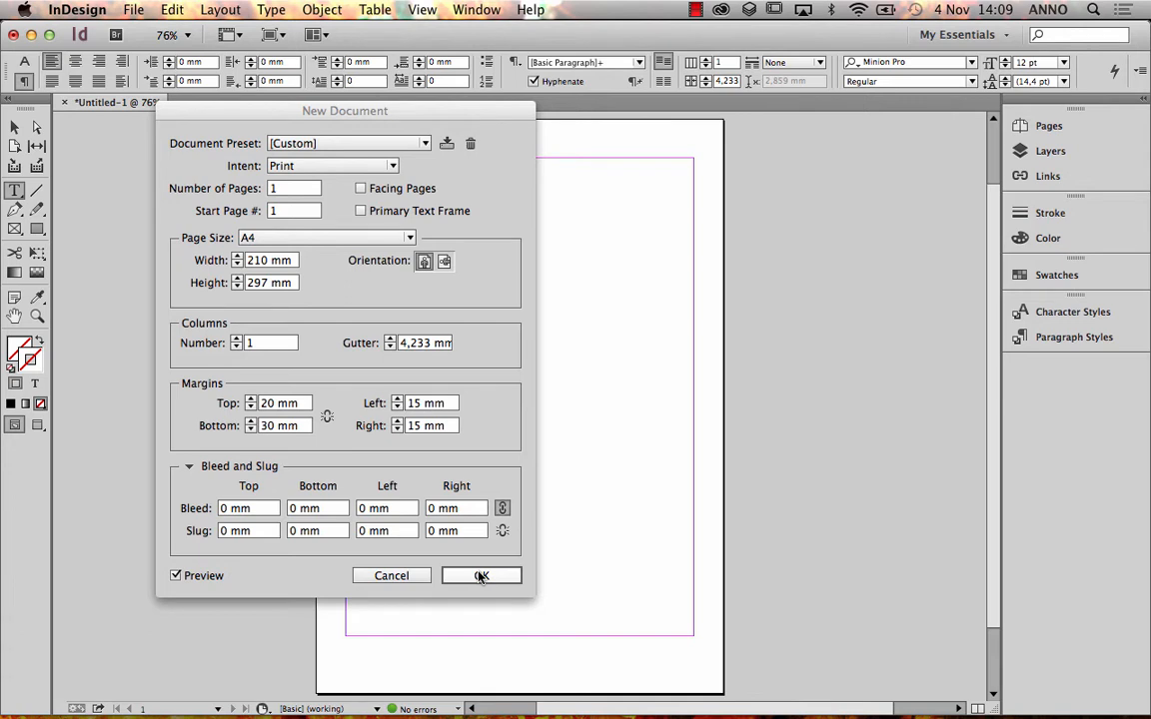
left_click(481, 577)
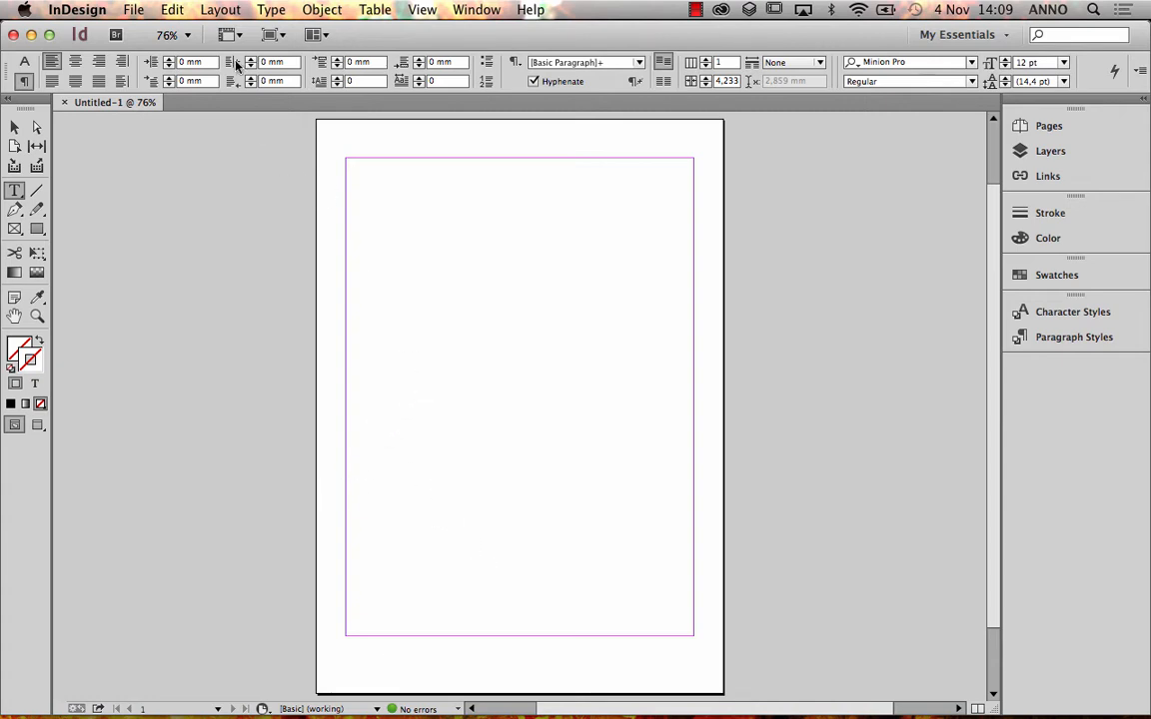
Change the document setup so the A4 page is in landscape orientation.
left_click(135, 10)
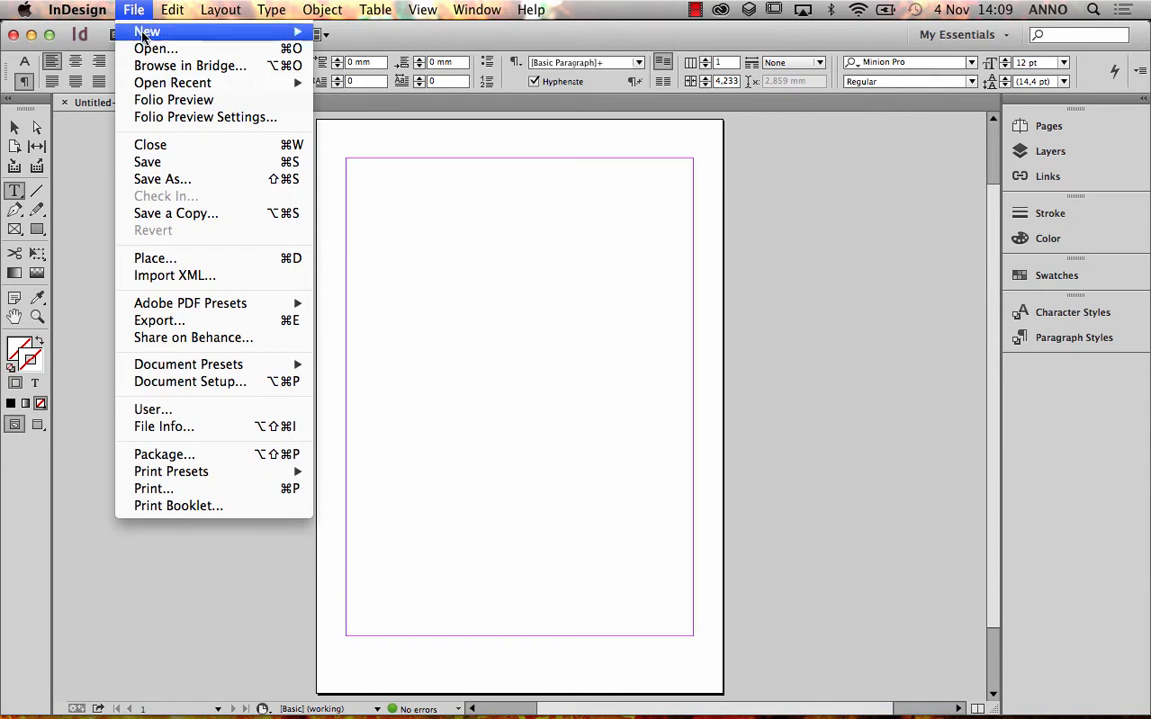
left_click(227, 392)
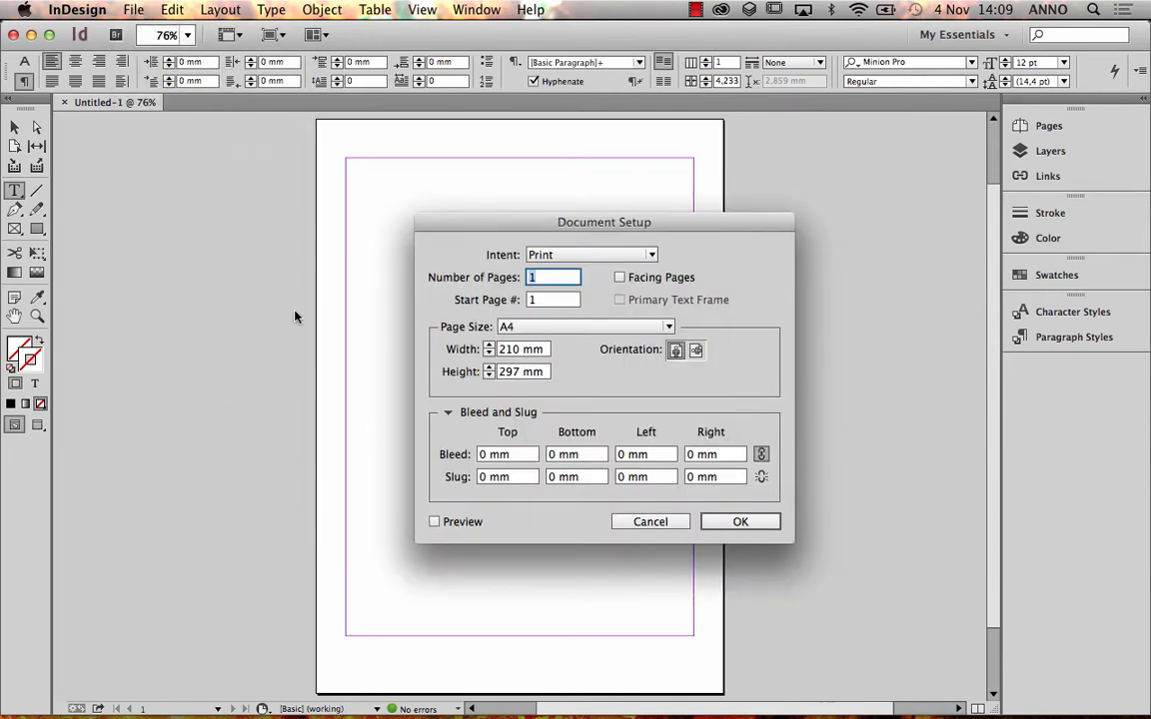
left_click_drag(487, 225, 738, 199)
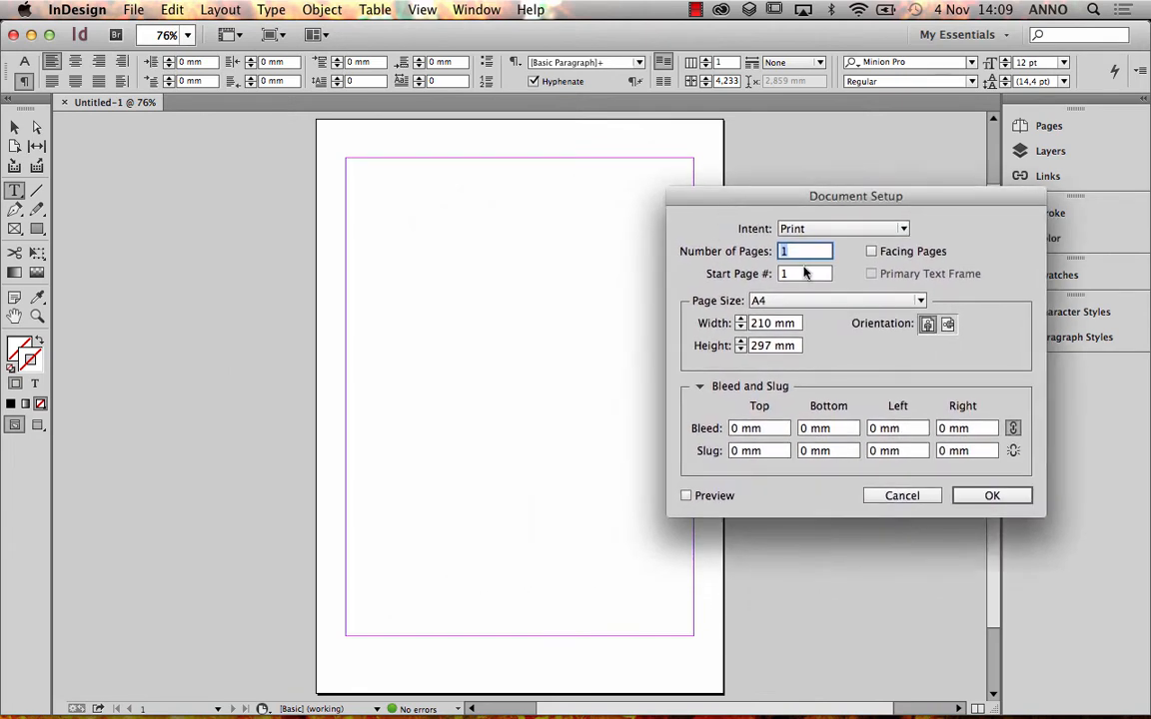
left_click(942, 325)
left_click(797, 324)
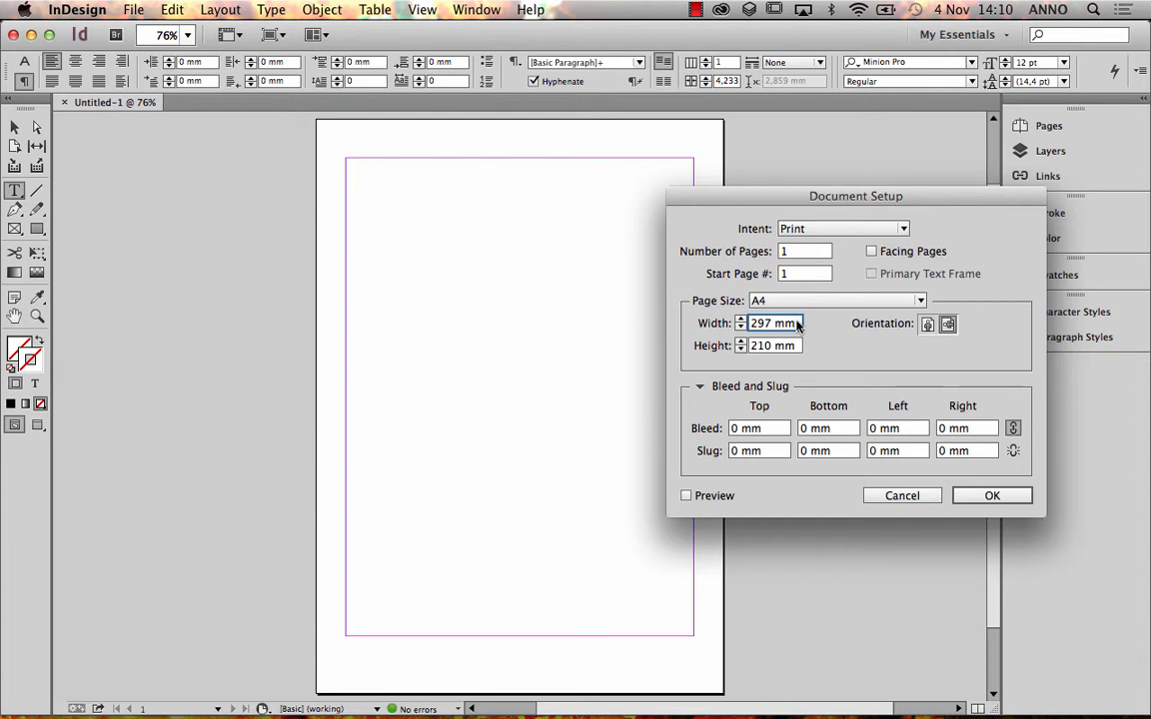
left_click(1012, 496)
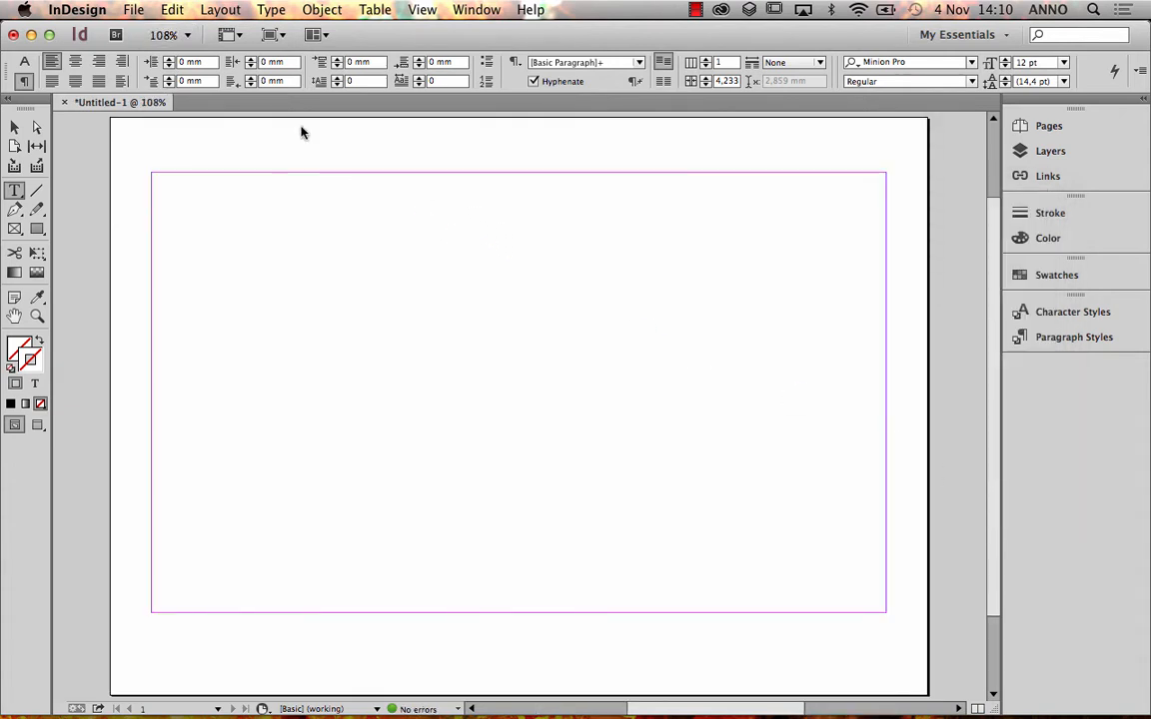
Review the page's margin and column settings, keeping the existing values.
left_click(212, 9)
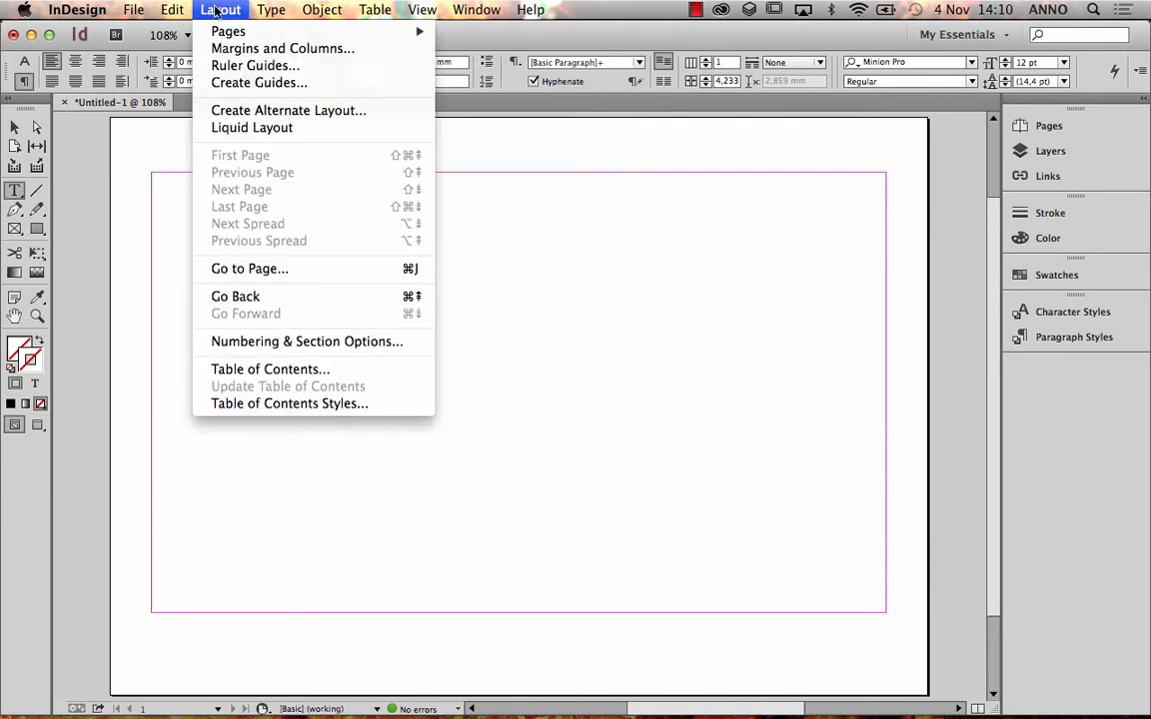
left_click(250, 49)
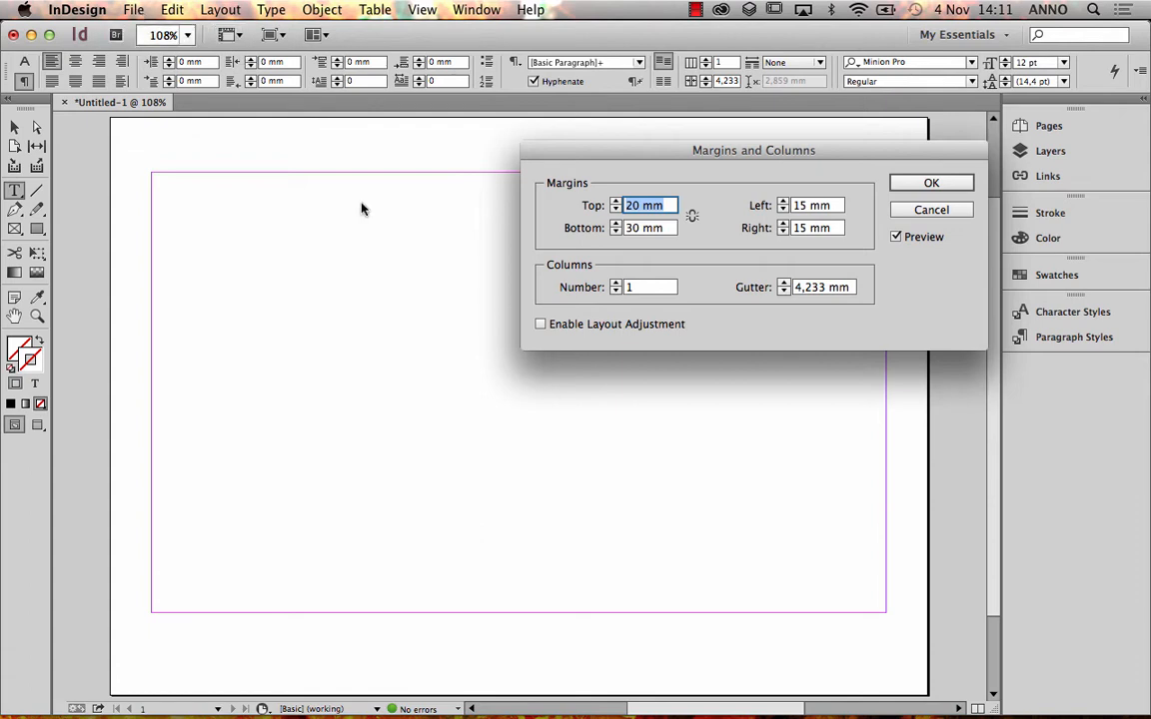
left_click_drag(687, 150, 548, 170)
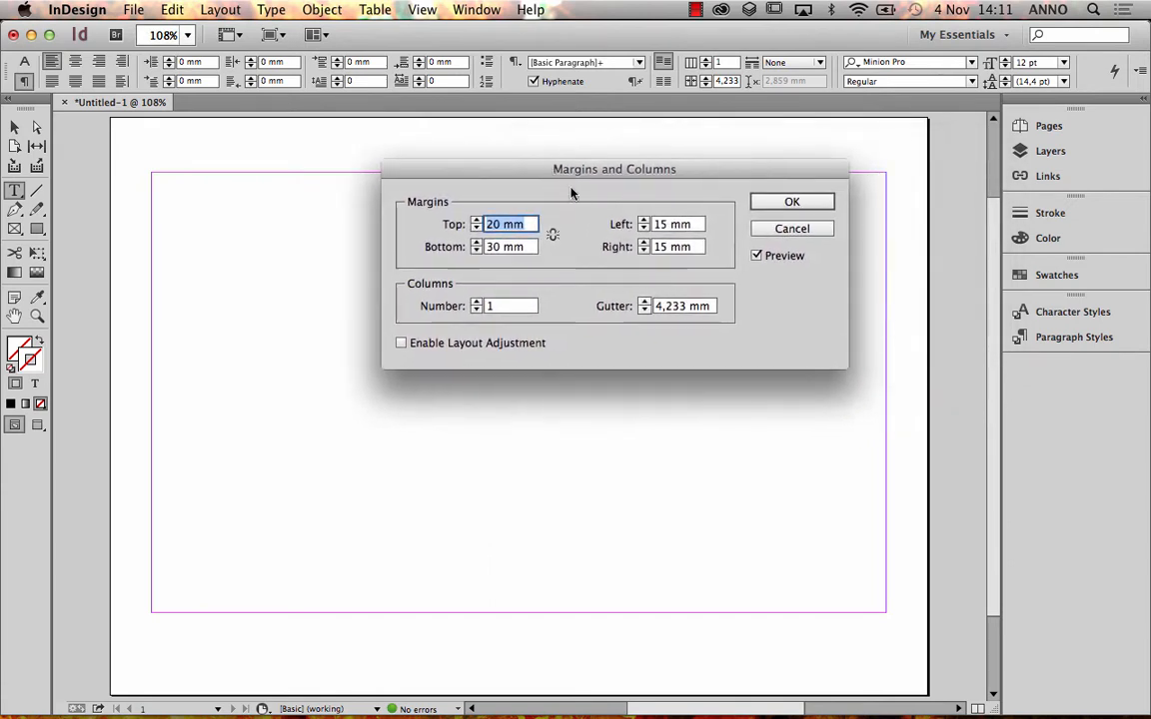
left_click(775, 201)
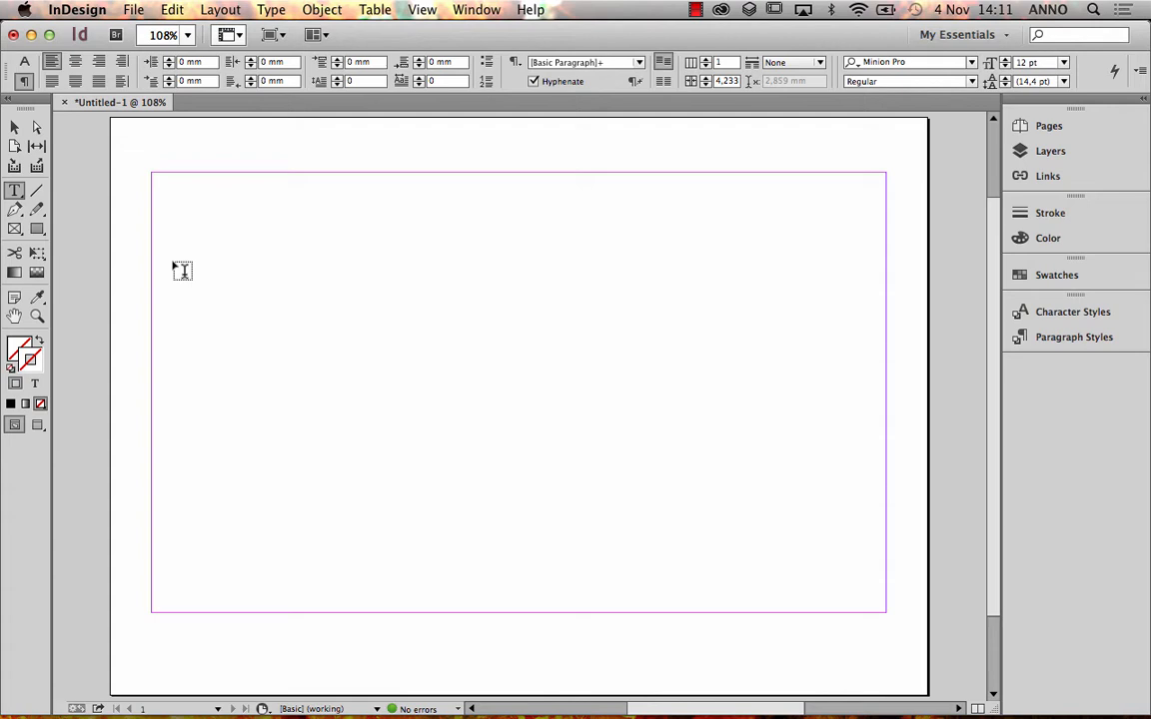
Draw a text frame spanning the full area within the page margins and fill it with placeholder text.
left_click(16, 191)
left_click_drag(152, 174, 855, 574)
left_click_drag(884, 604, 886, 610)
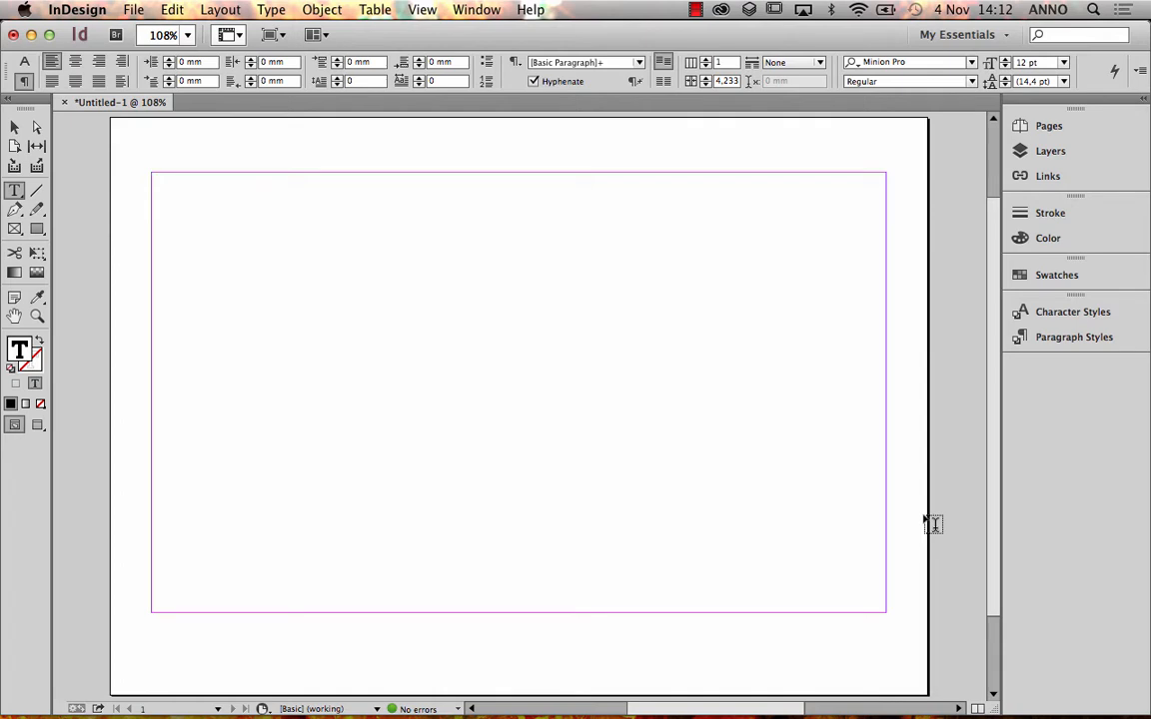
right_click(705, 445)
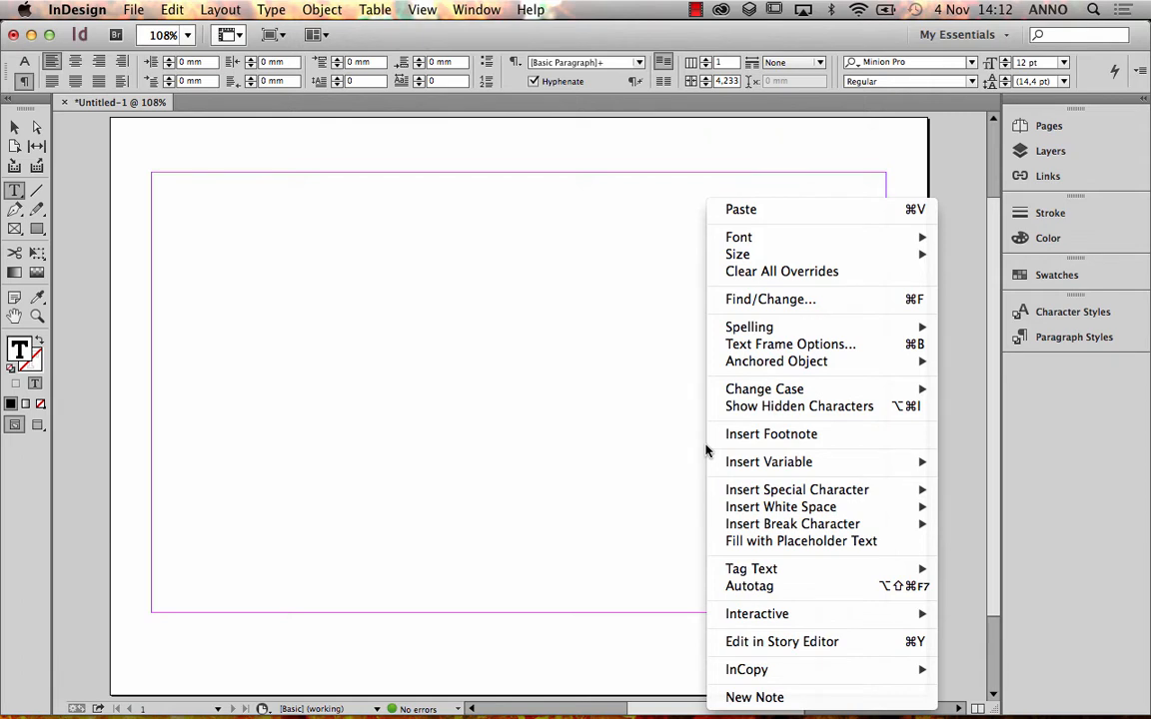
left_click(784, 541)
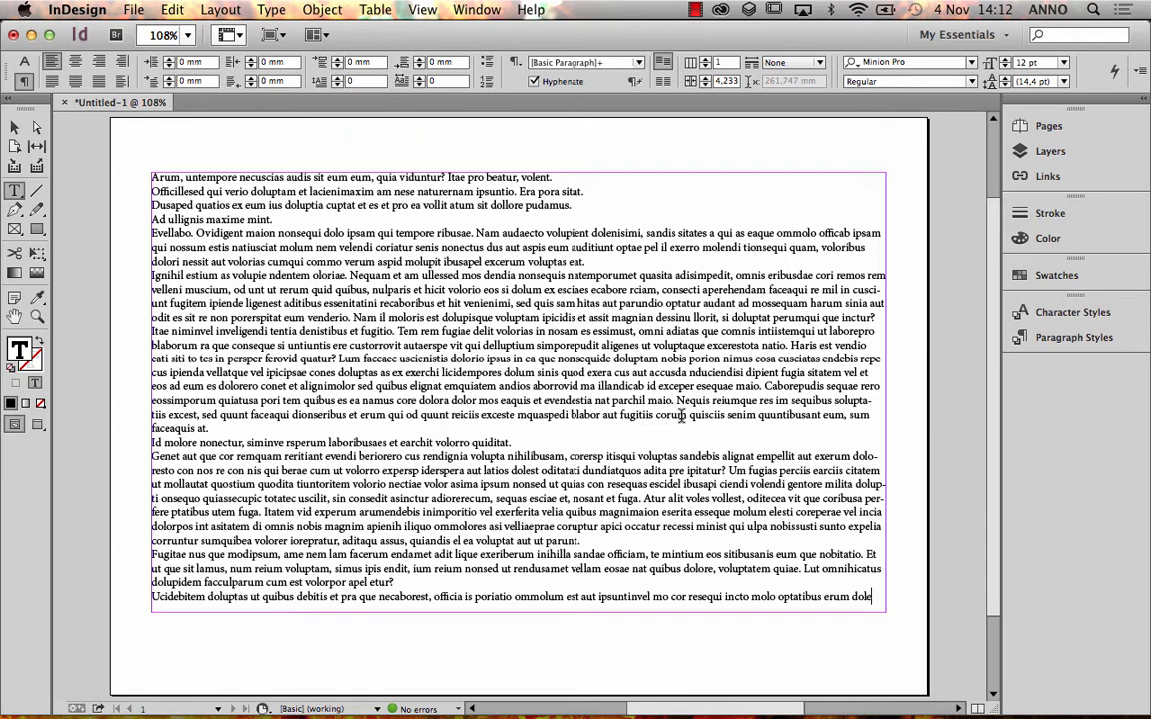
Divide the text frame into 3 columns in its Text Frame Options.
right_click(487, 386)
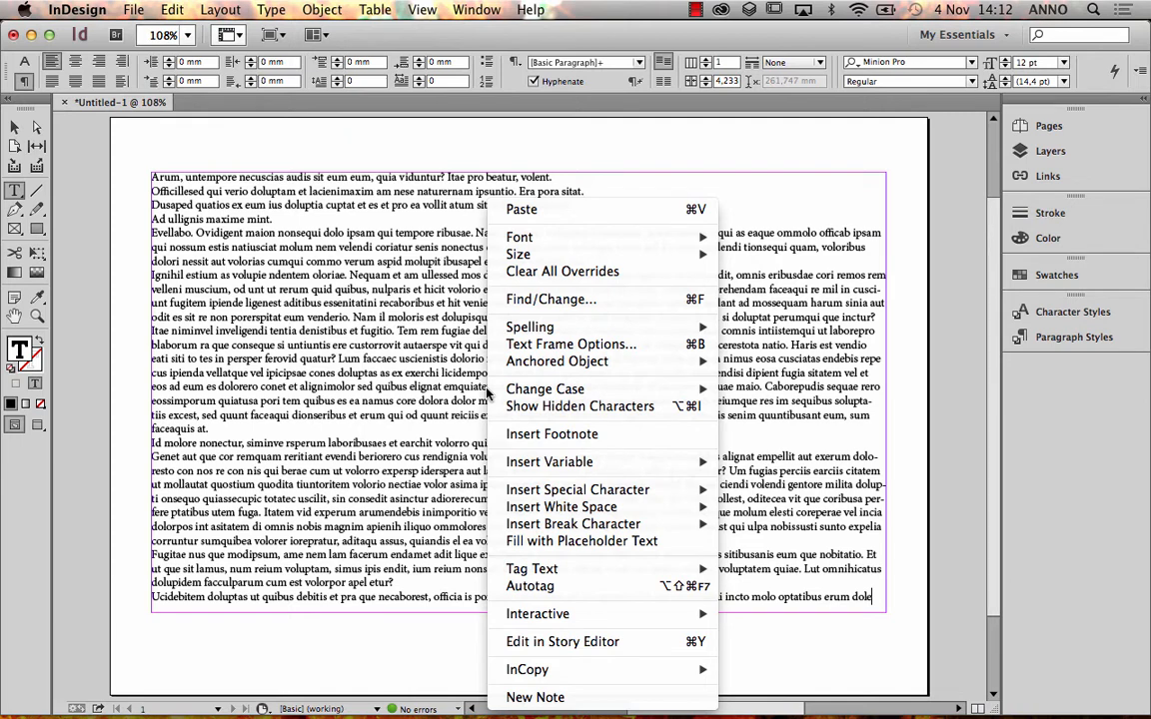
left_click(534, 344)
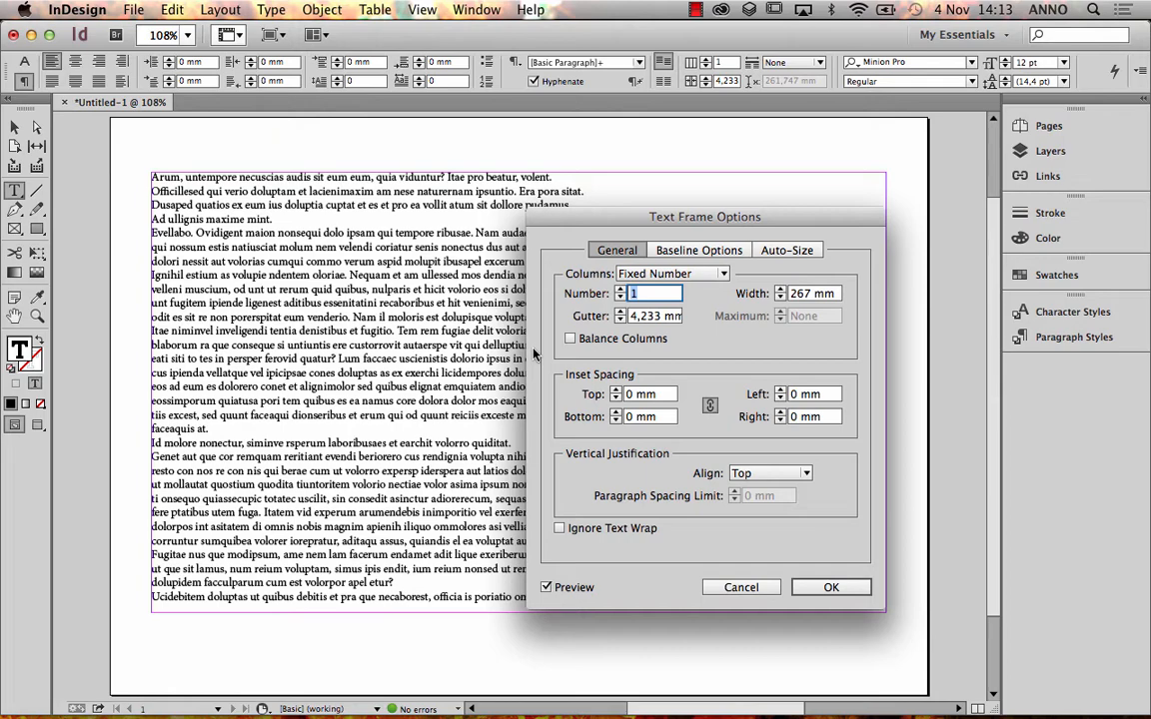
type("3")
key("Tab")
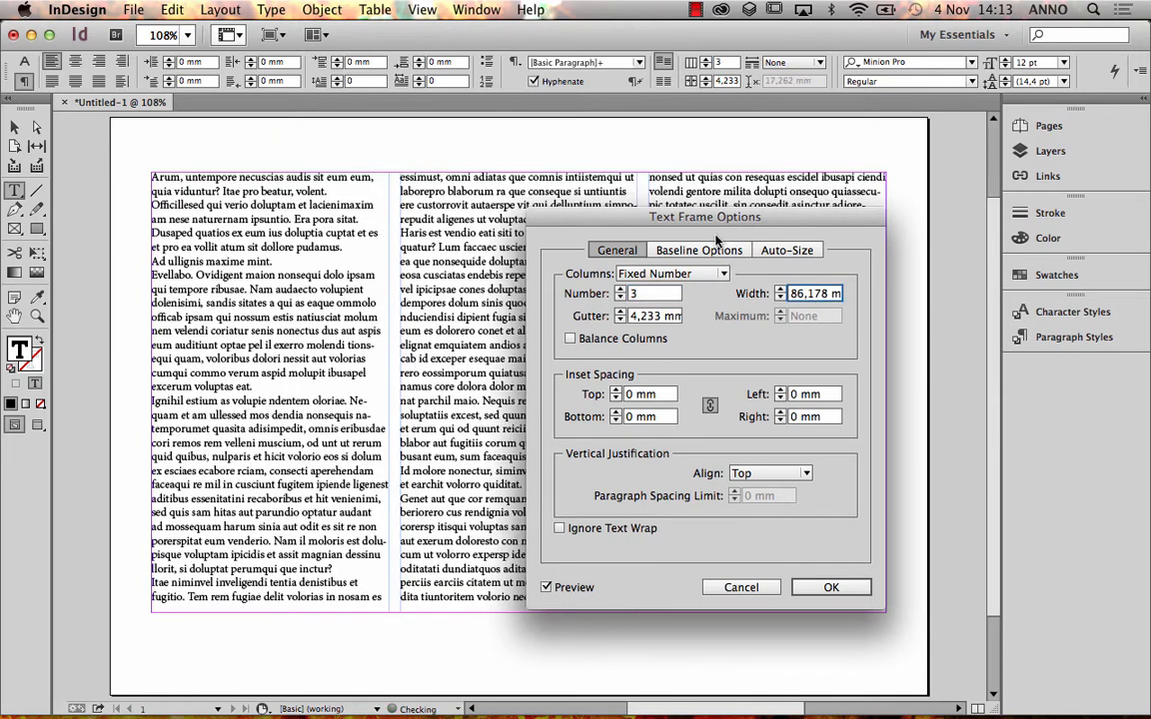
left_click_drag(737, 228, 1052, 256)
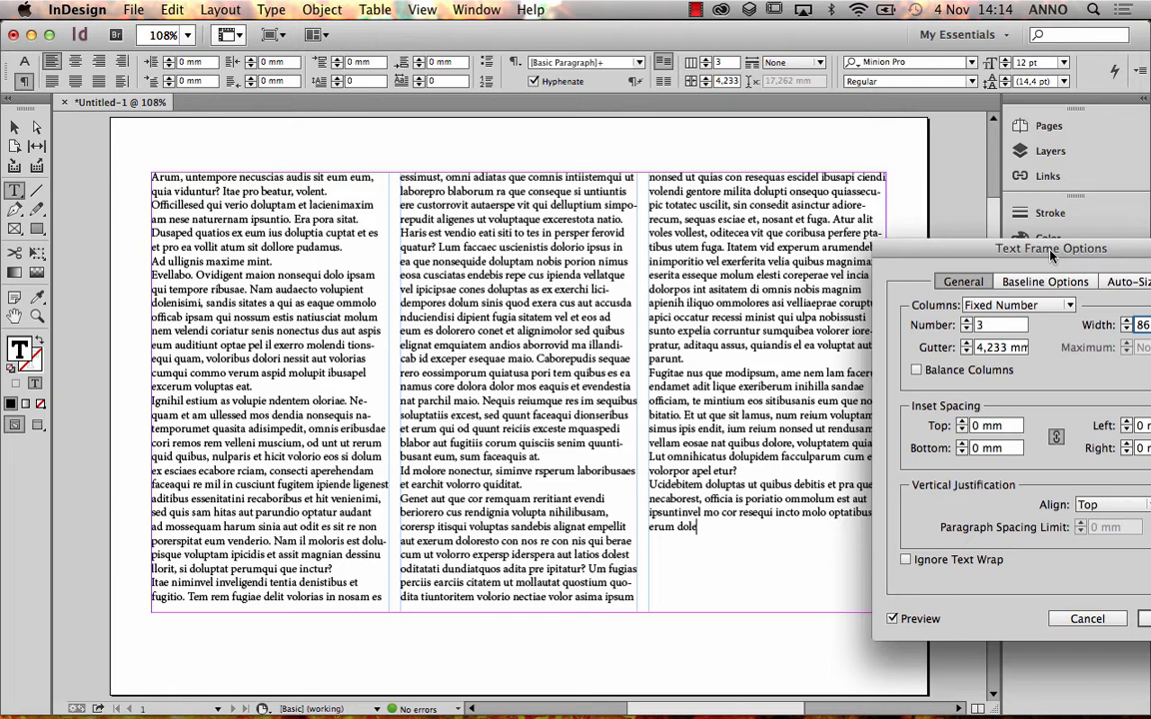
Set the gutter between the text frame's columns to 6 mm and apply the frame options.
double_click(1005, 347)
left_click_drag(987, 263, 933, 249)
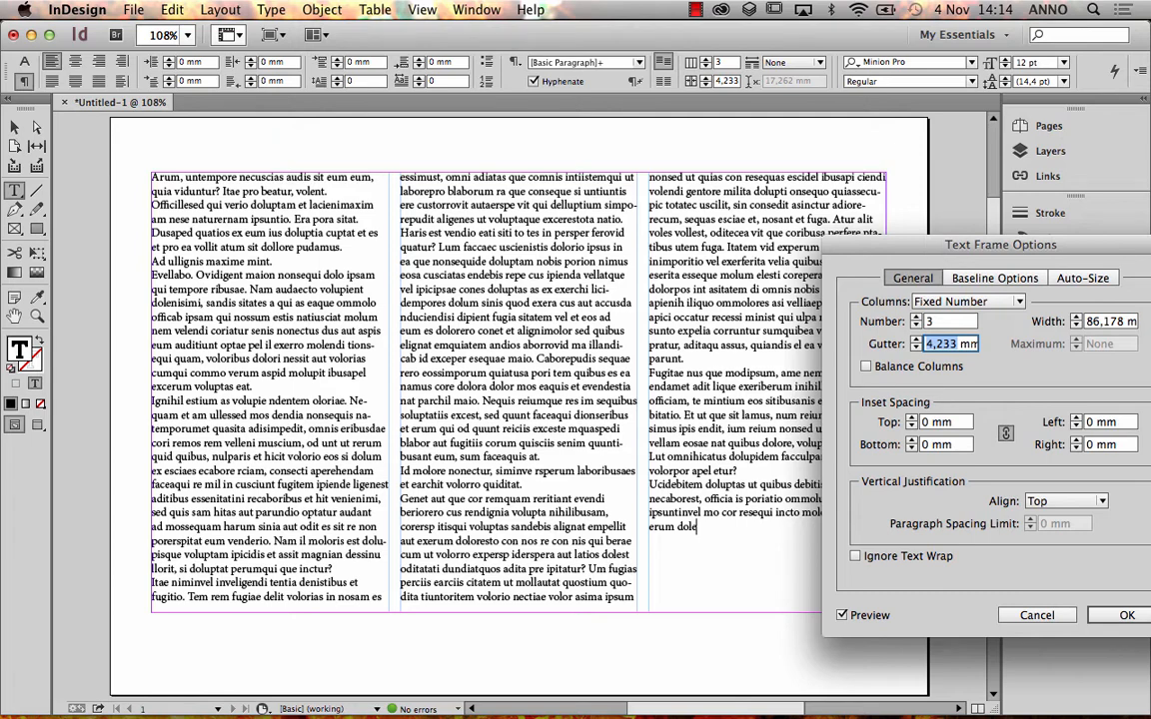
type("6")
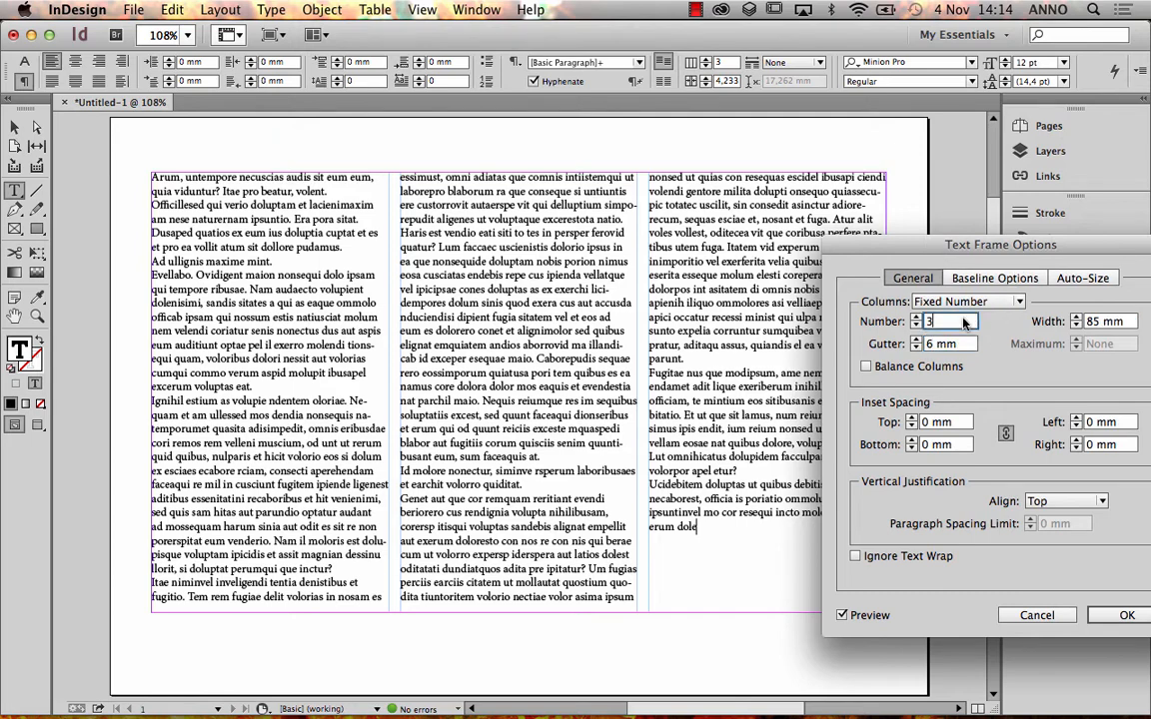
left_click(965, 321)
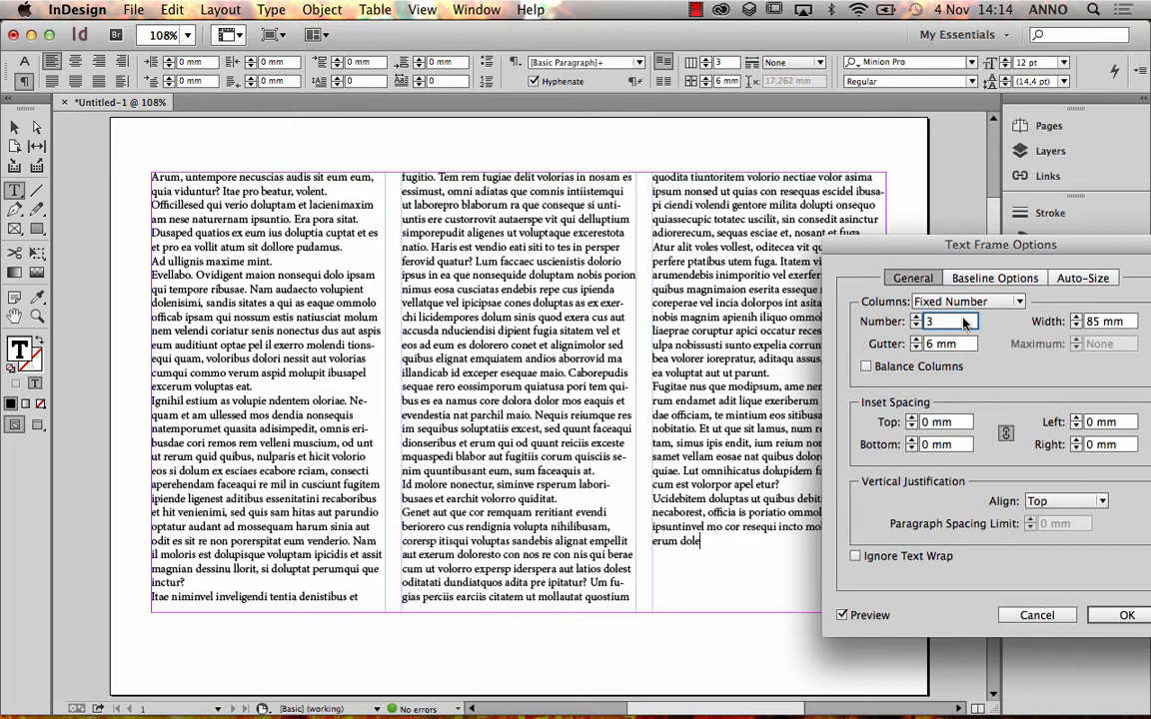
left_click_drag(900, 255, 868, 242)
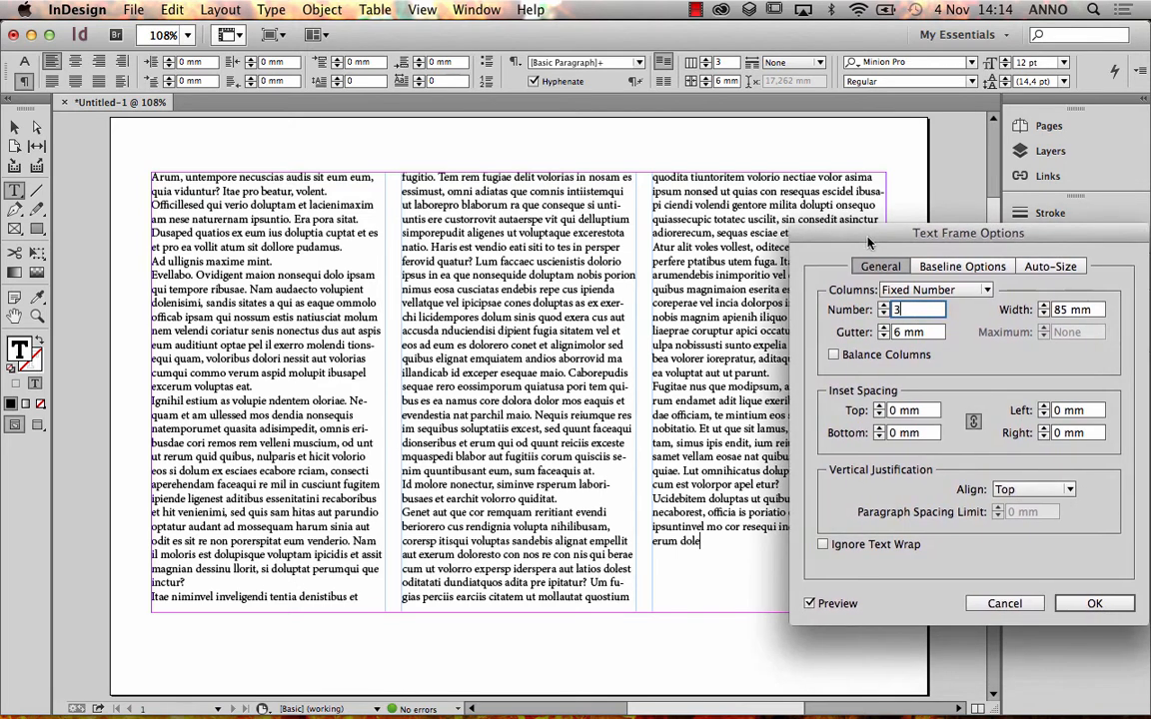
double_click(903, 333)
left_click_drag(900, 334, 891, 332)
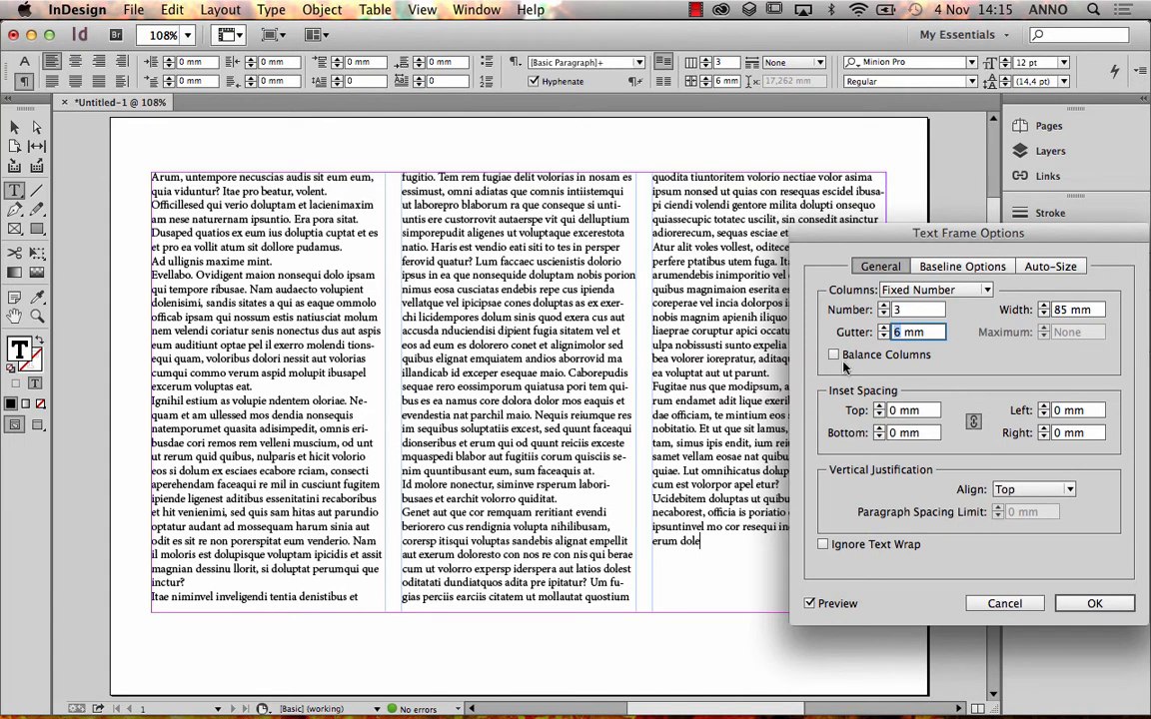
left_click_drag(912, 235, 879, 214)
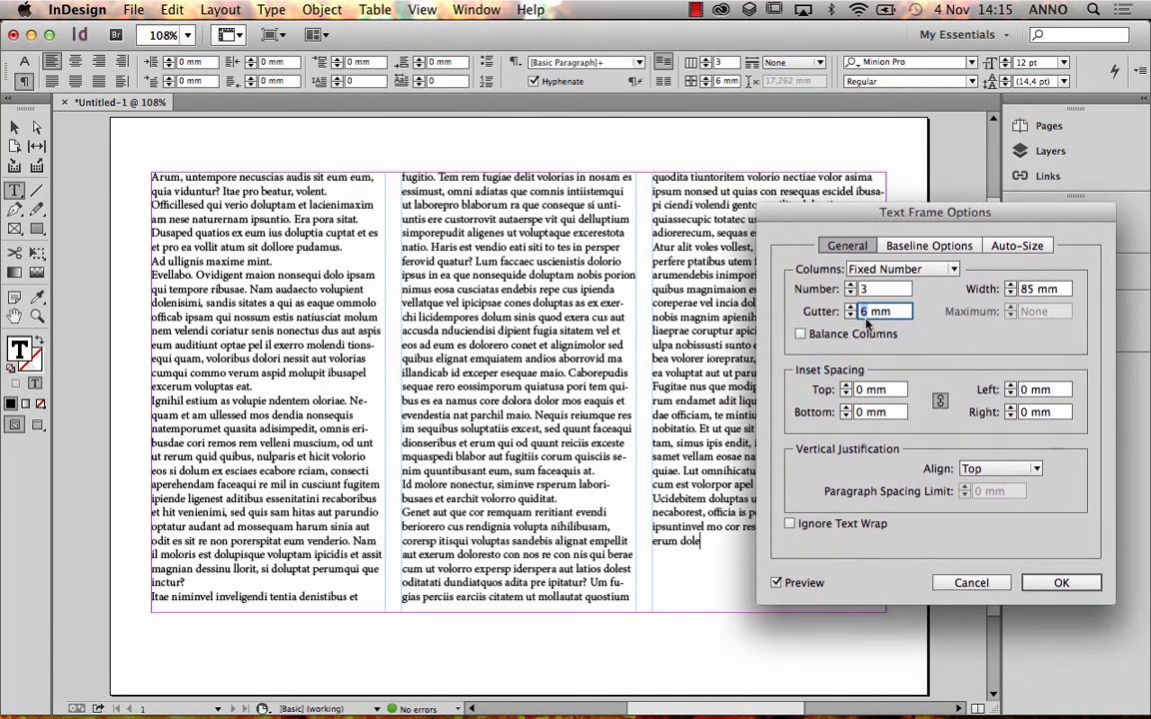
left_click(1061, 584)
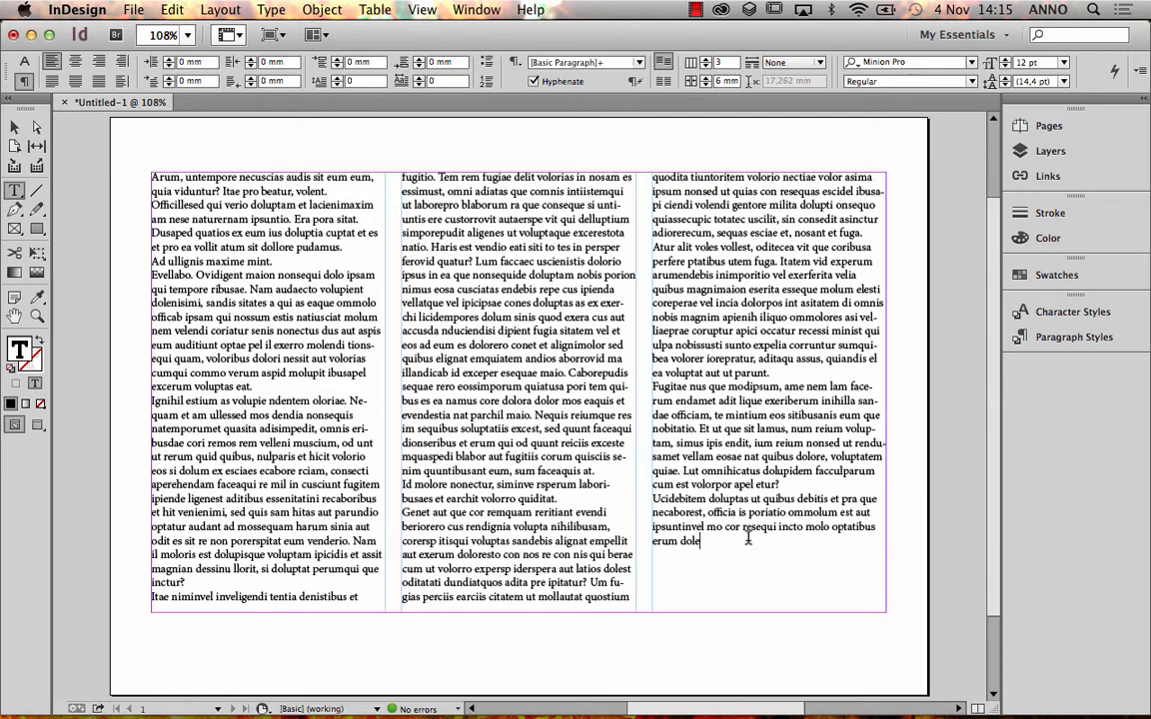
key("super+a")
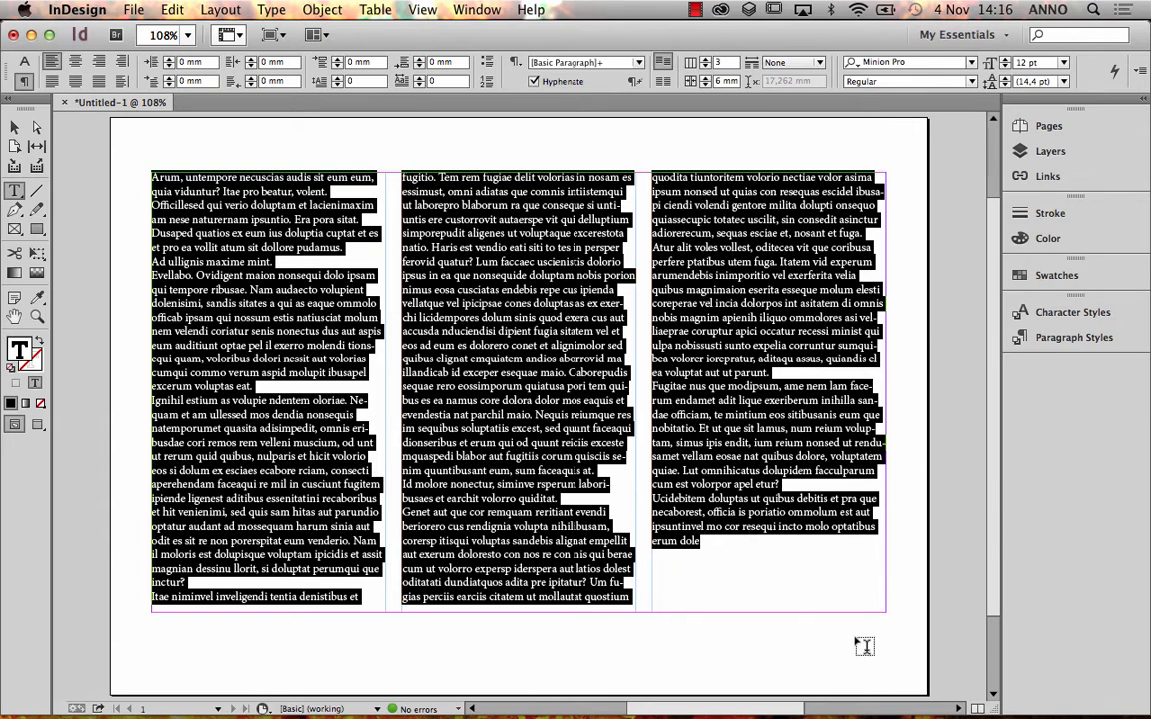
left_click(785, 573)
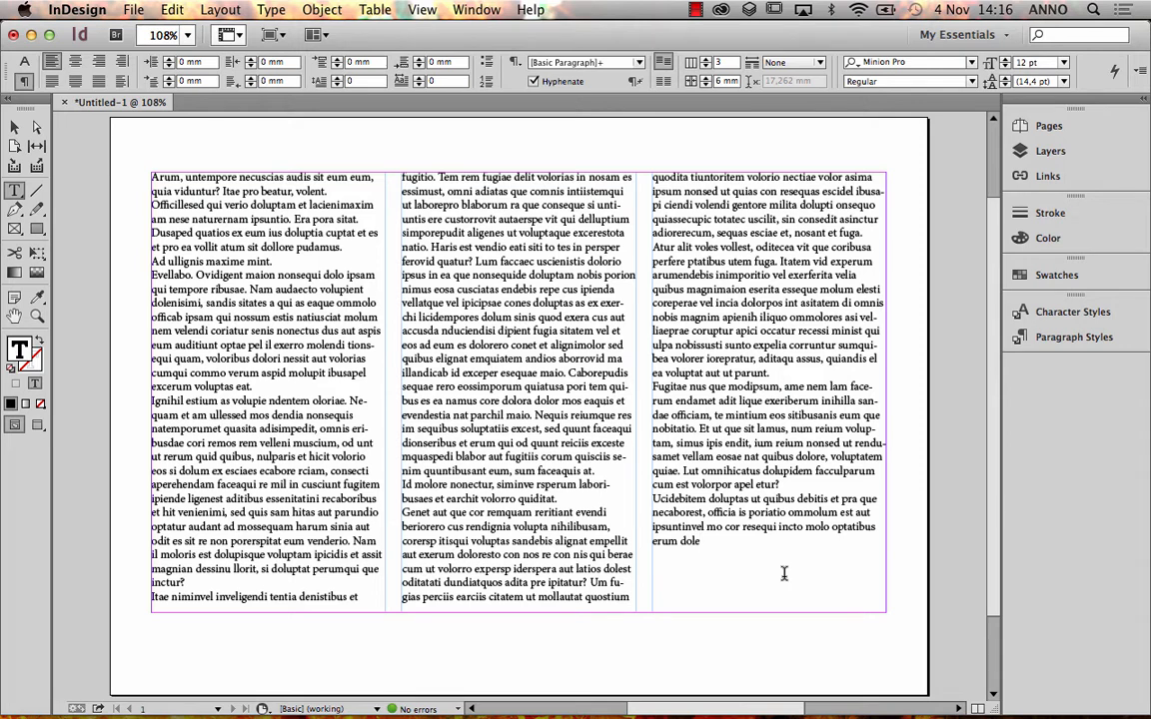
Try a 15 mm gutter between the text frame's columns in its Text Frame Options and discard the change.
right_click(685, 474)
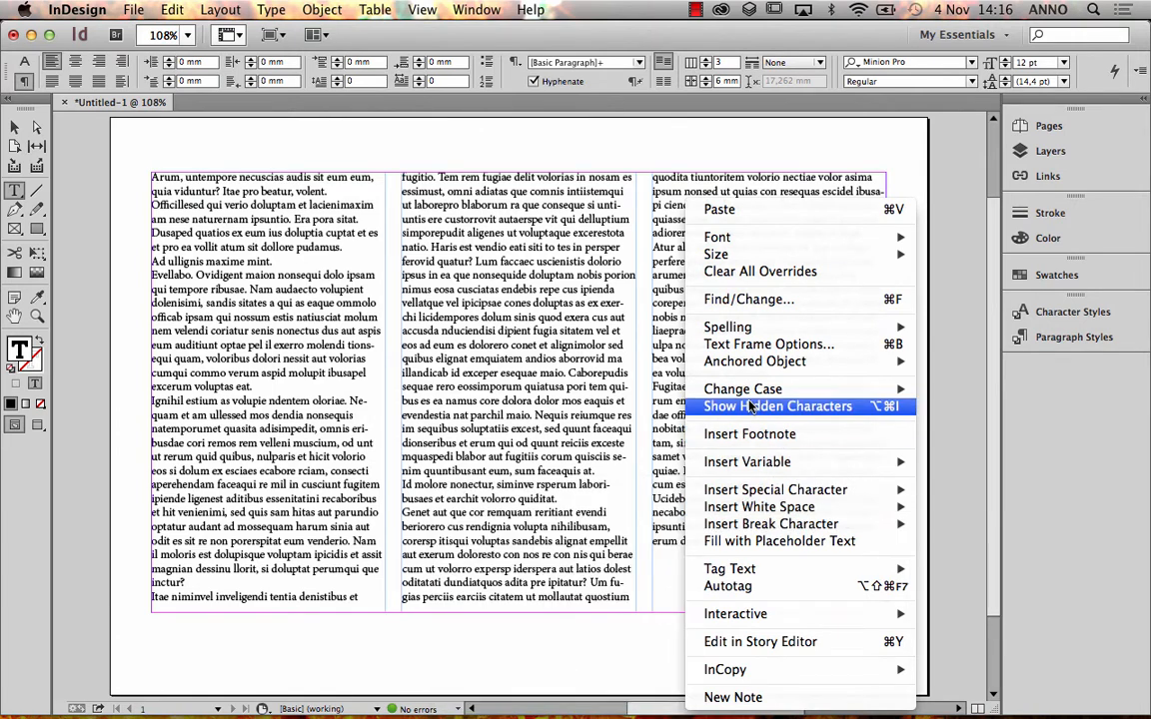
left_click(756, 345)
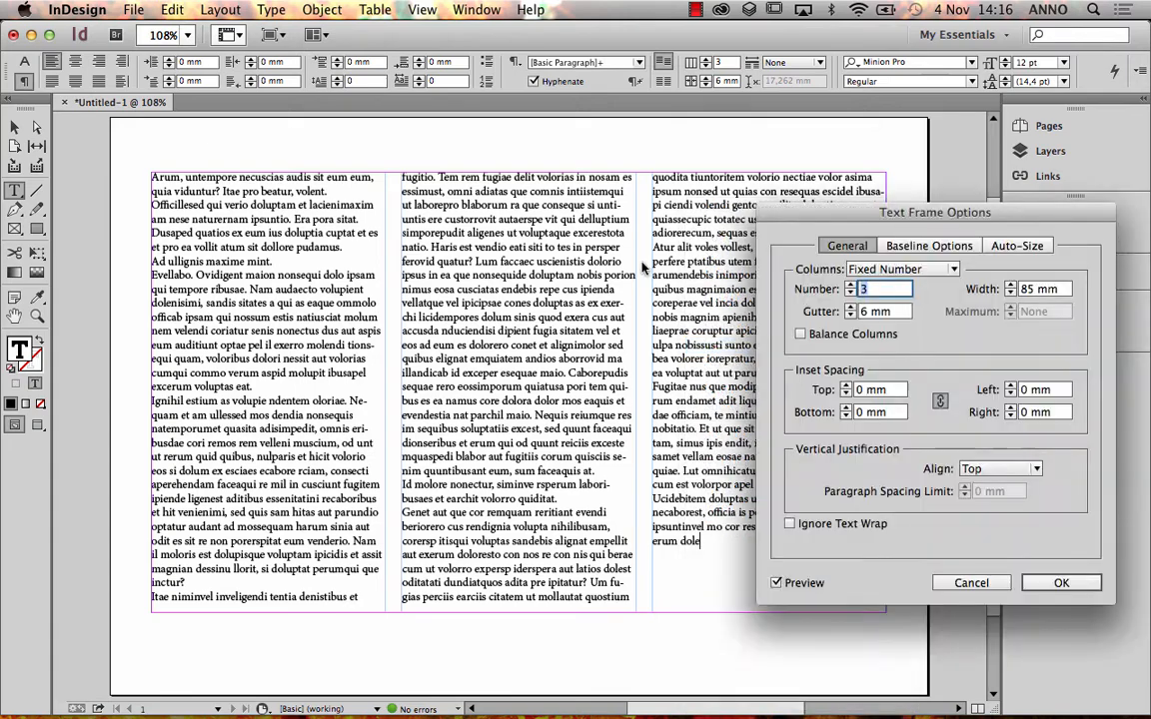
left_click_drag(784, 148, 686, 77)
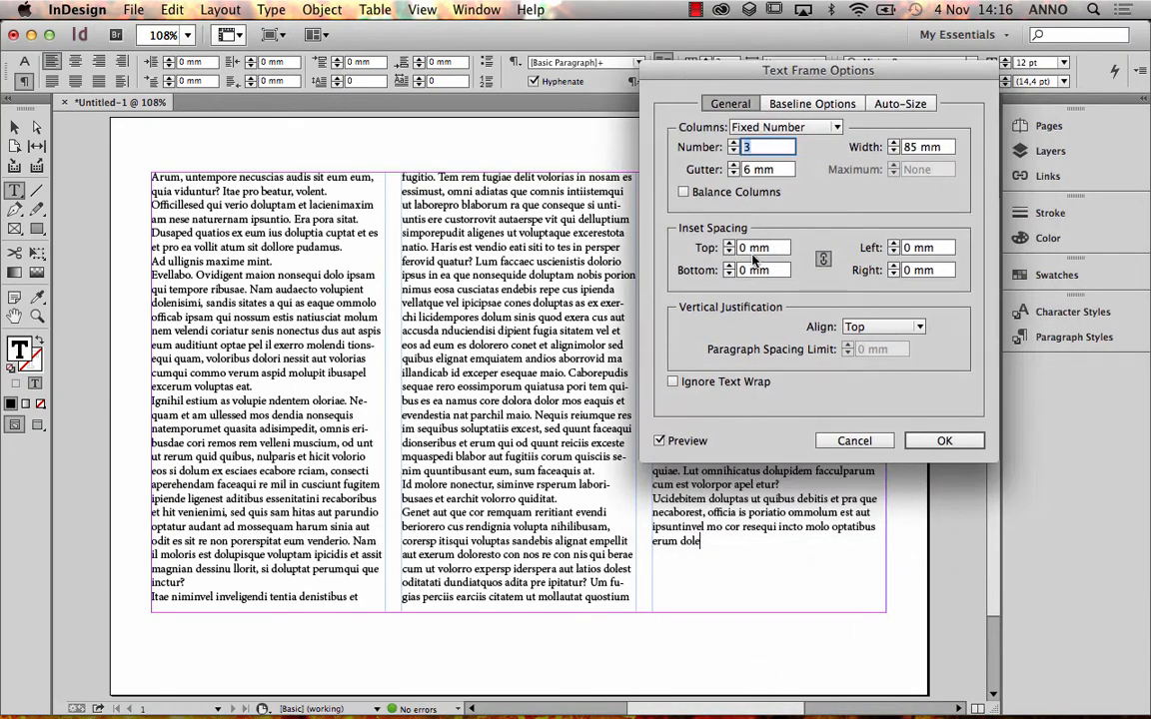
left_click(734, 165)
left_click(733, 165)
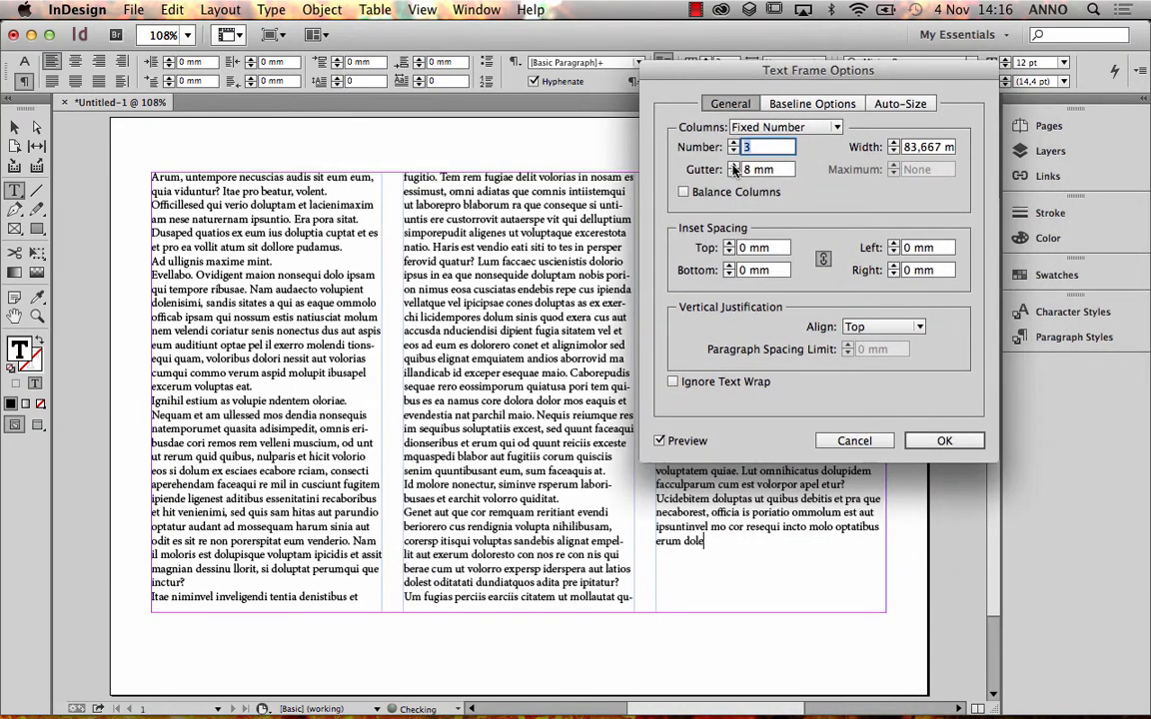
left_click(734, 165)
left_click(733, 165)
left_click(734, 165)
left_click(734, 165)
left_click(734, 165)
left_click(733, 164)
left_click(734, 165)
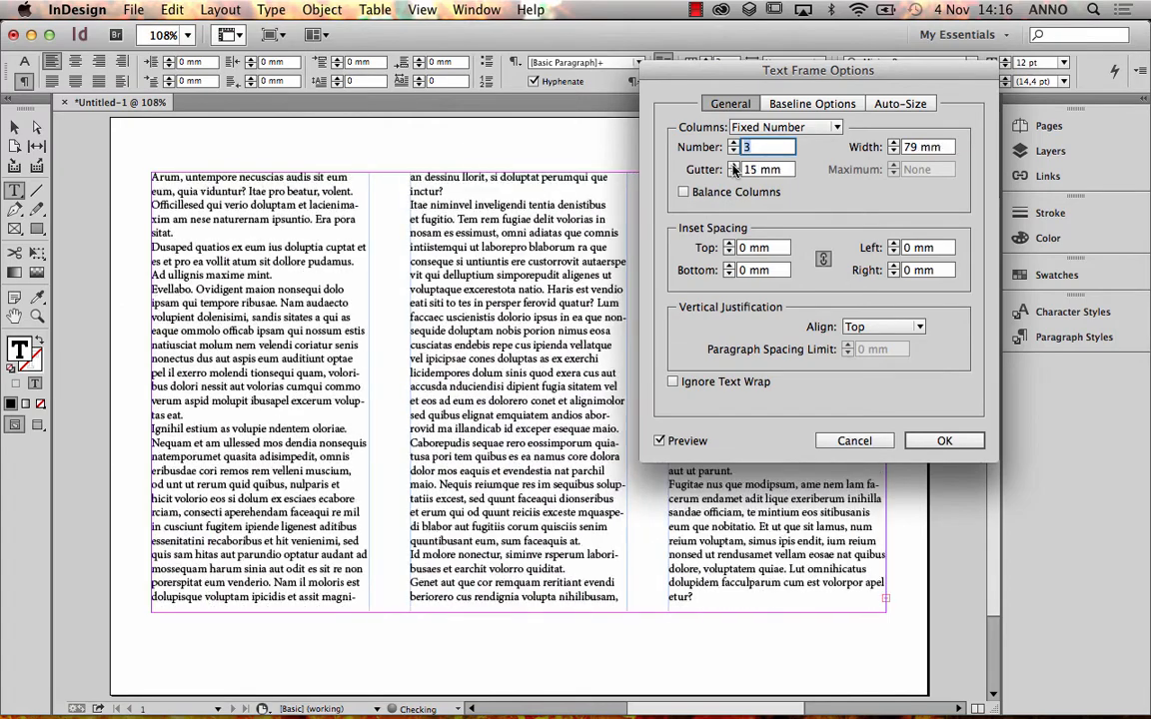
left_click_drag(787, 73, 1107, 340)
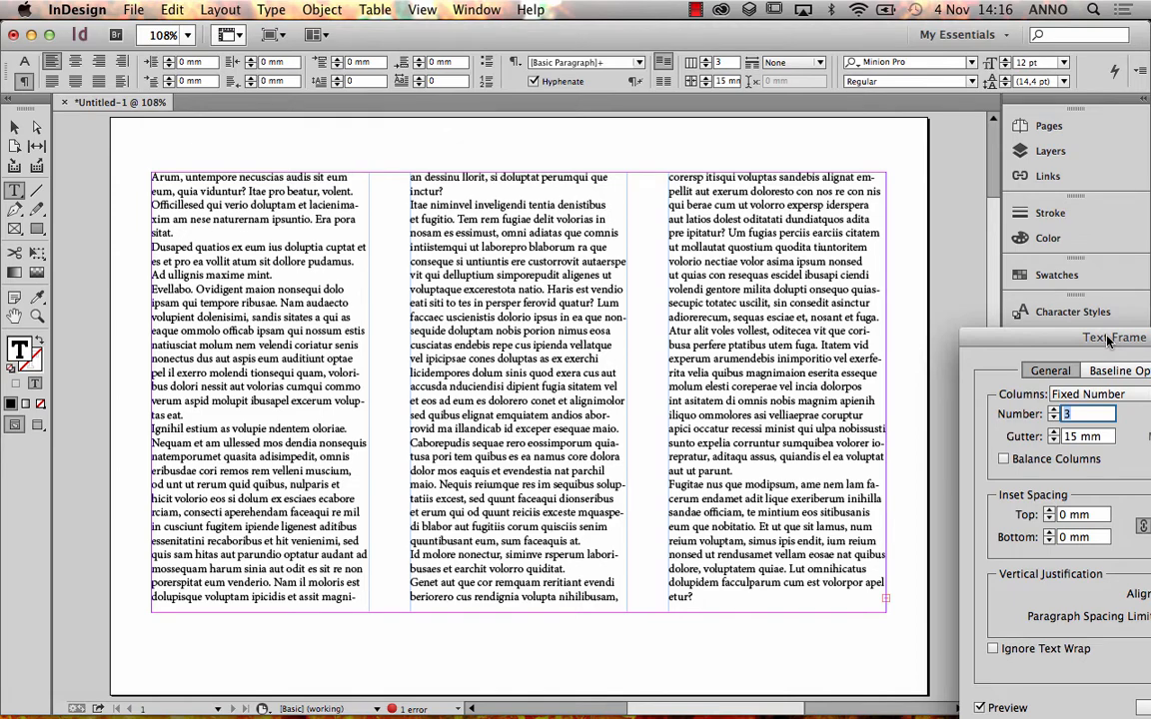
left_click_drag(1107, 341, 692, 148)
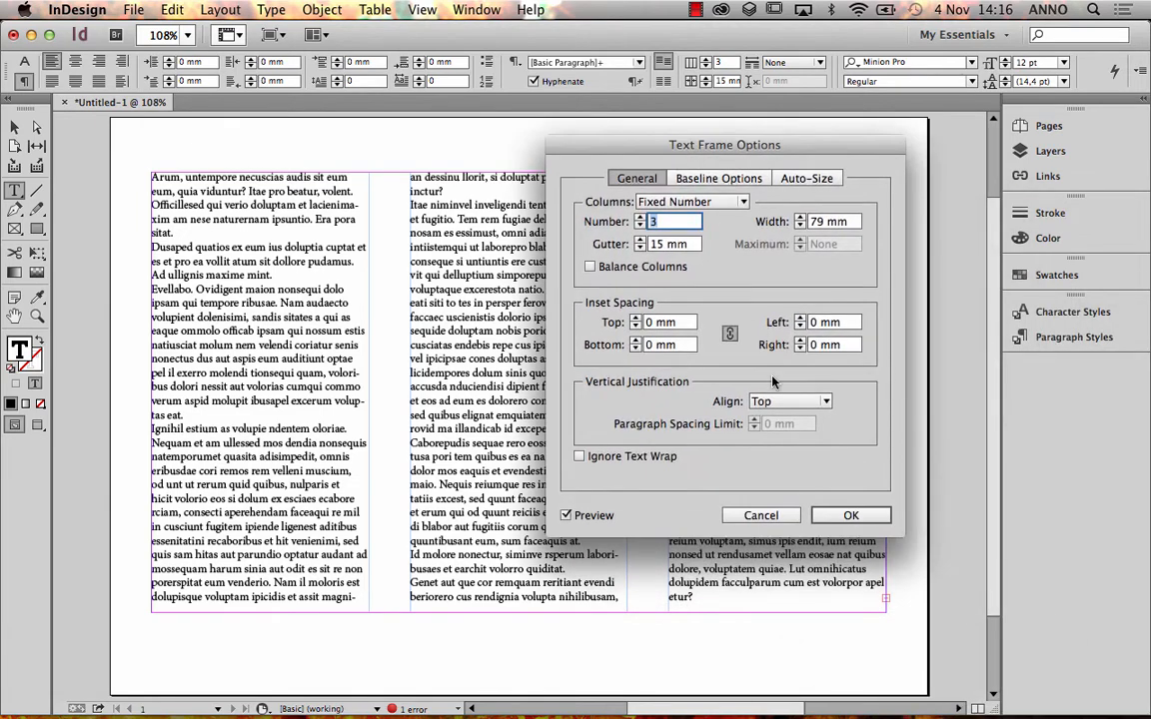
left_click(761, 514)
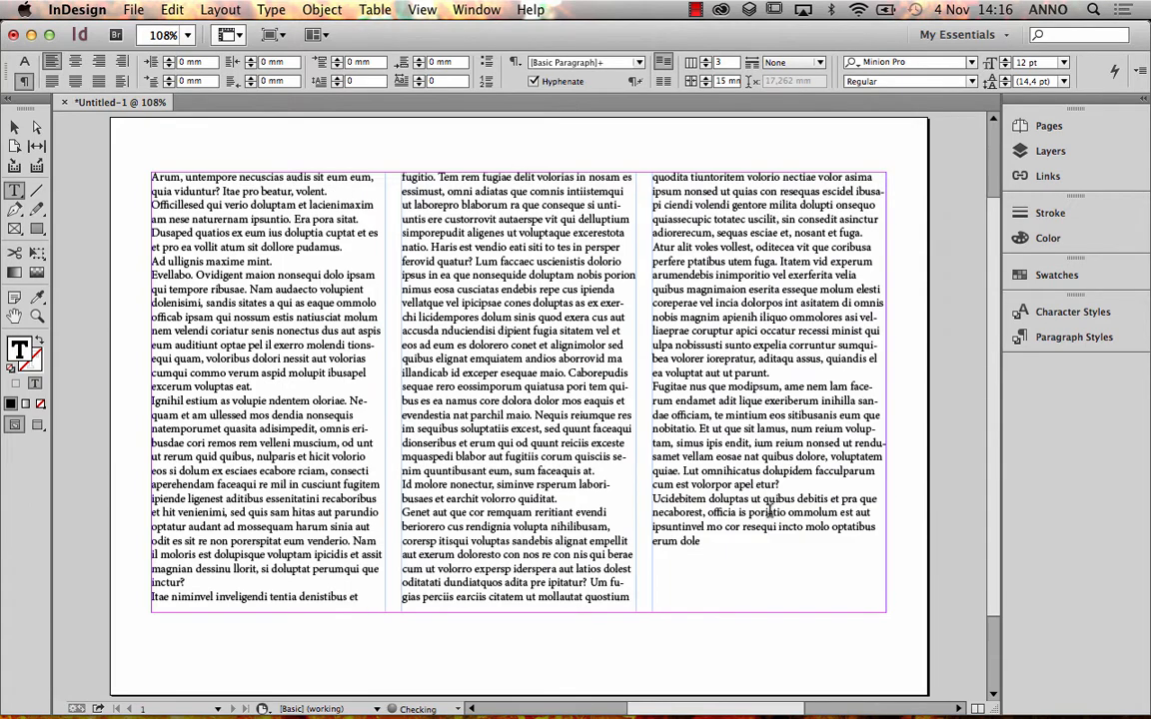
Fill the rest of the third column with placeholder text and paste a copy of a passage from that column at its end.
right_click(742, 547)
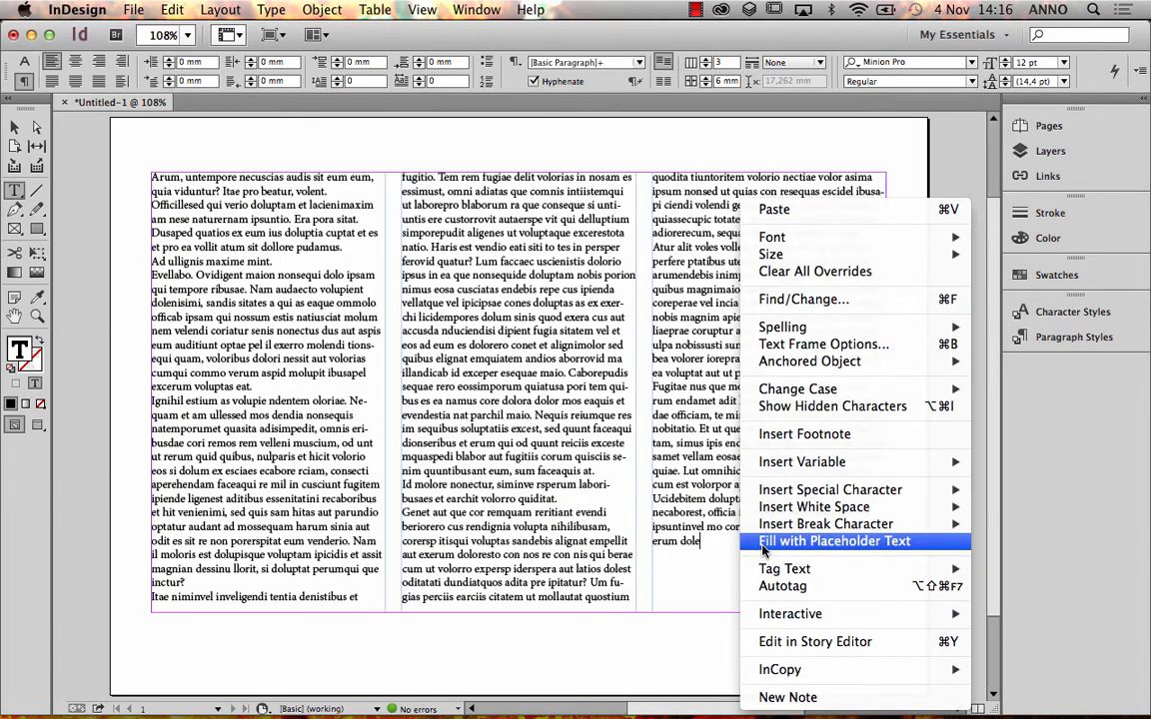
left_click(764, 549)
left_click_drag(795, 583, 788, 526)
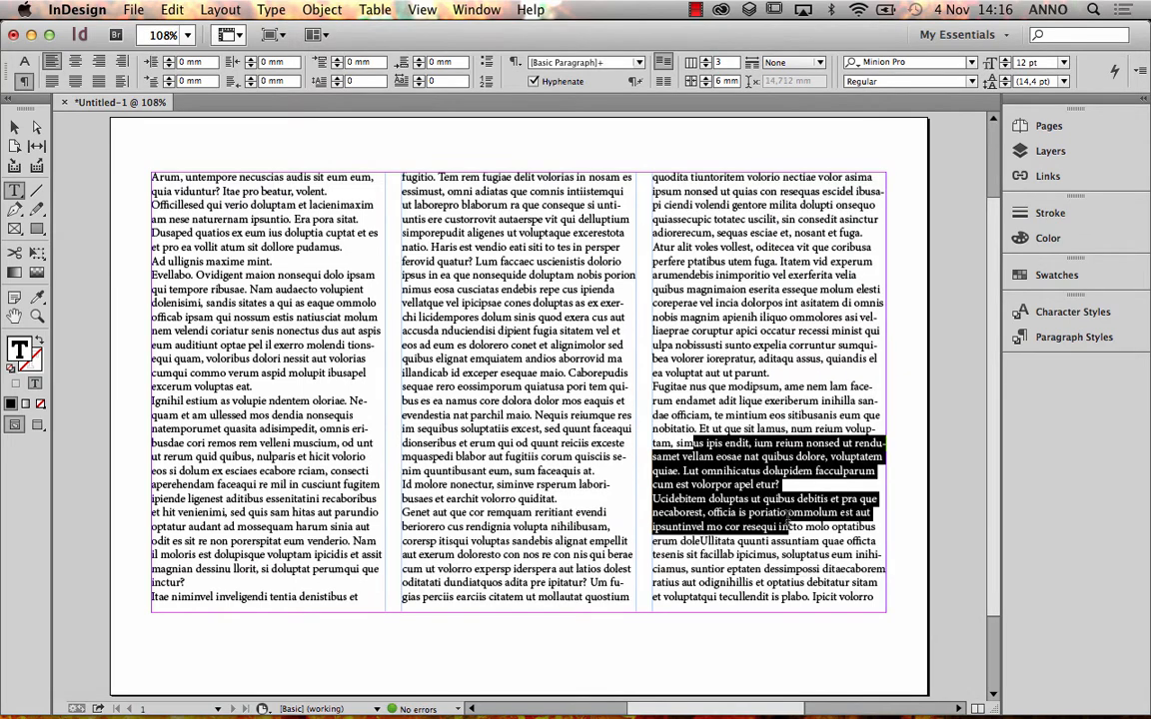
left_click(876, 596)
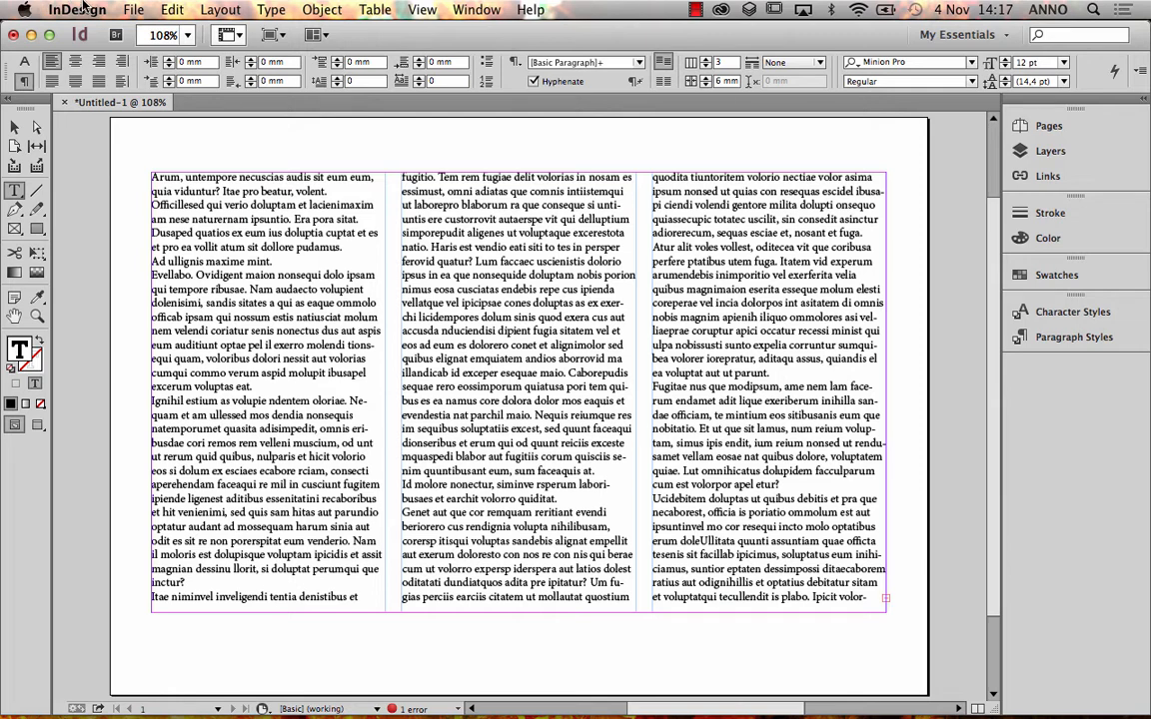
Review the New Document settings without creating a document.
left_click(133, 9)
mouse_move(141, 31)
left_click(359, 33)
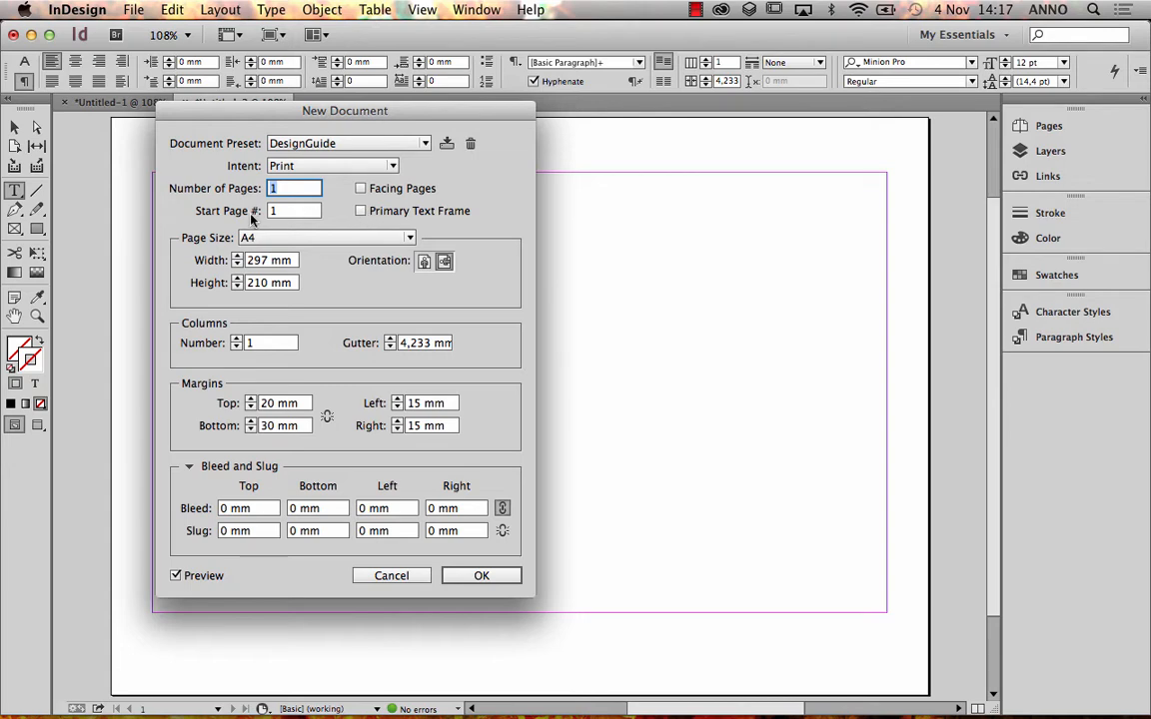
left_click(394, 576)
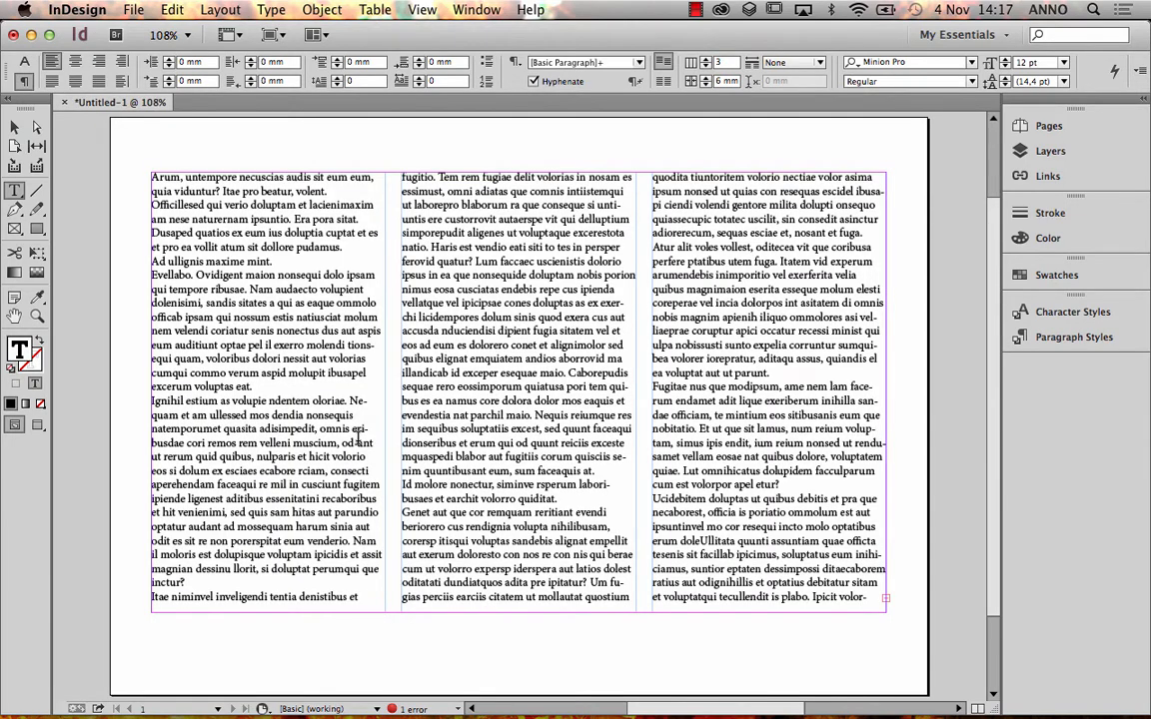
left_click(1085, 124)
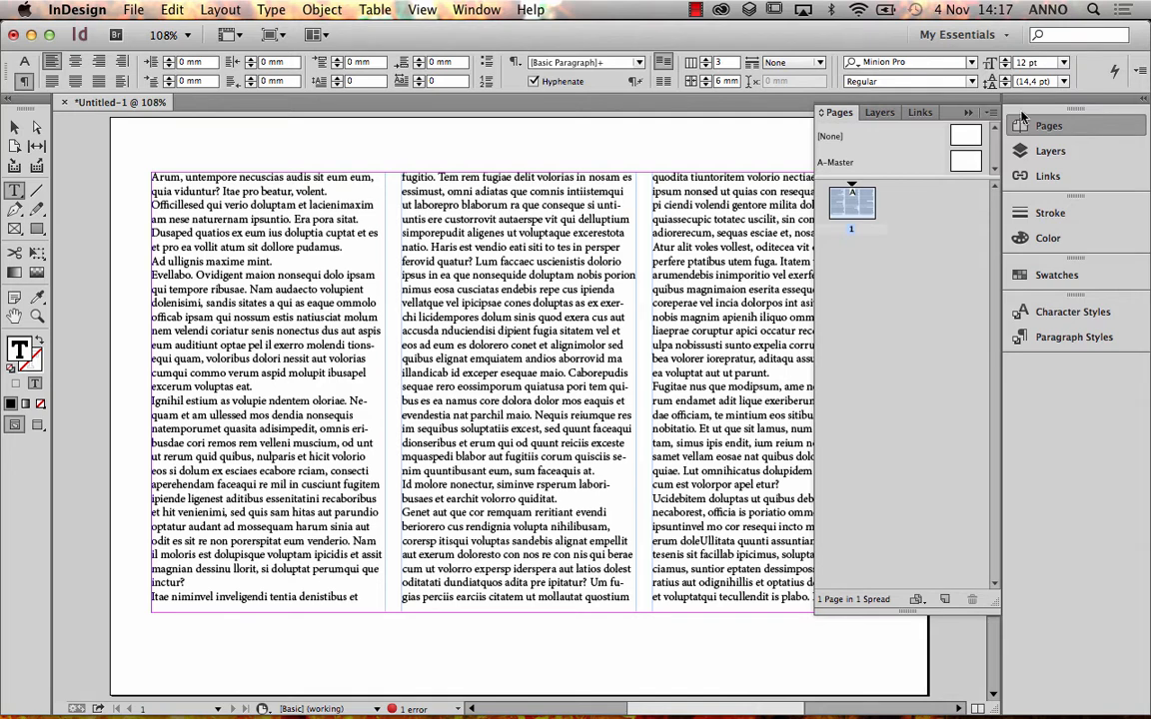
left_click(968, 112)
left_click(811, 593)
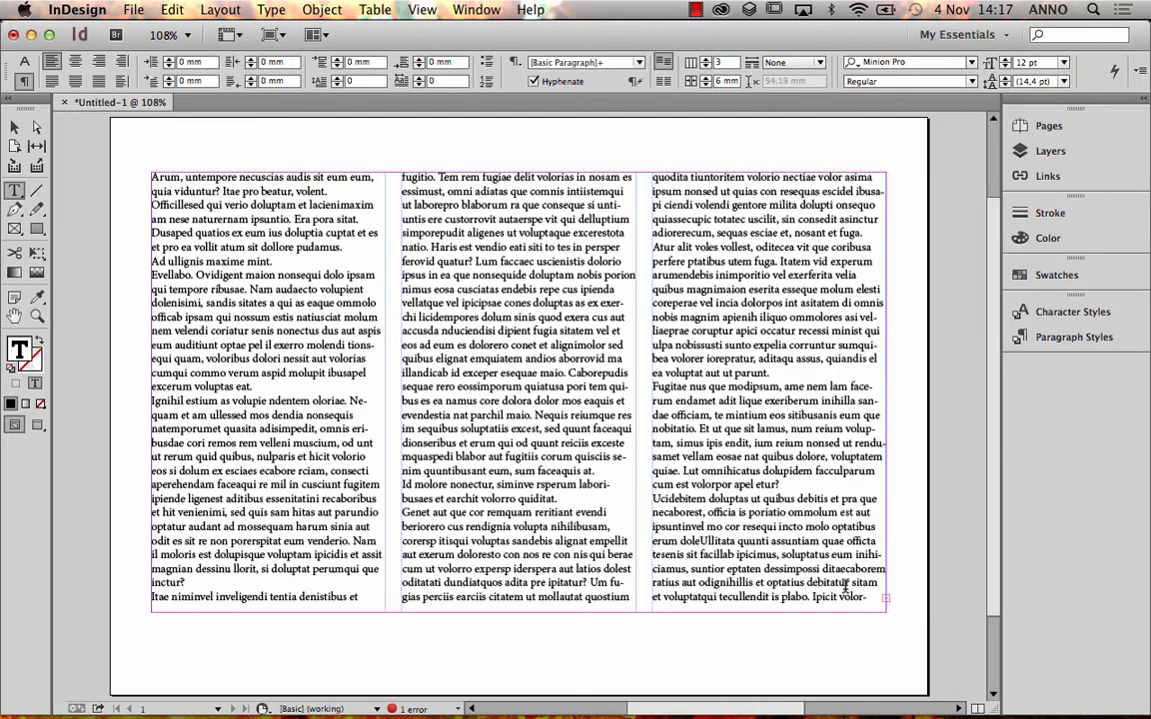
left_click_drag(866, 597, 716, 556)
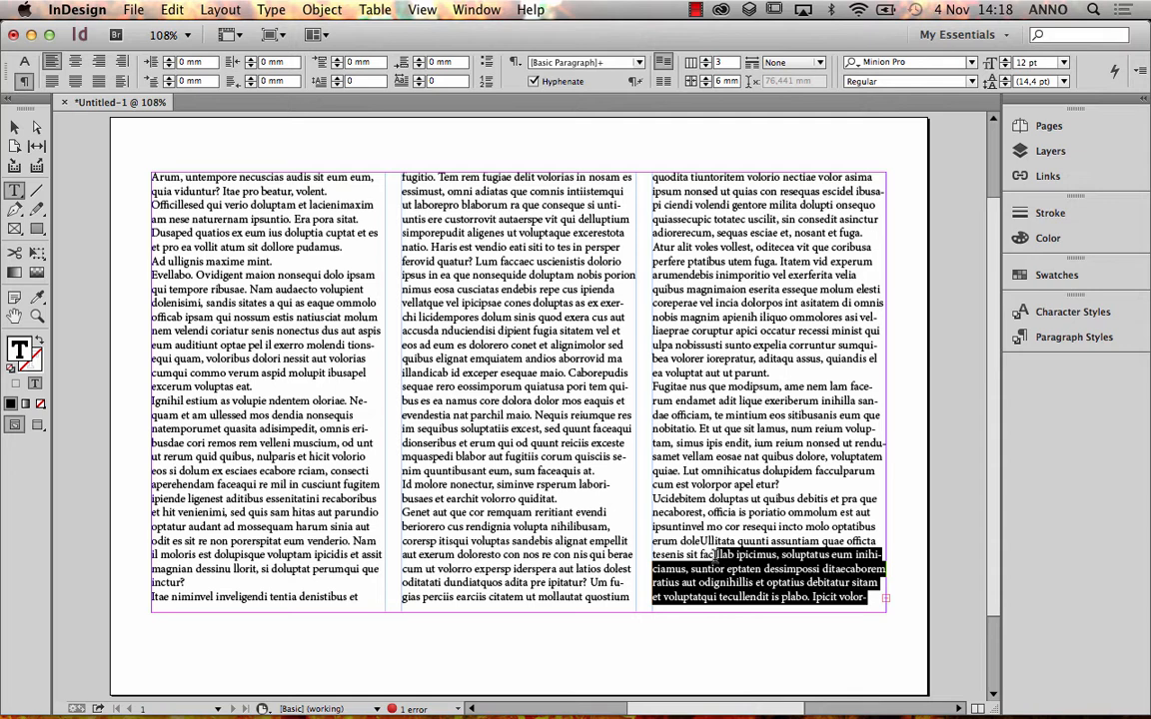
left_click(716, 554)
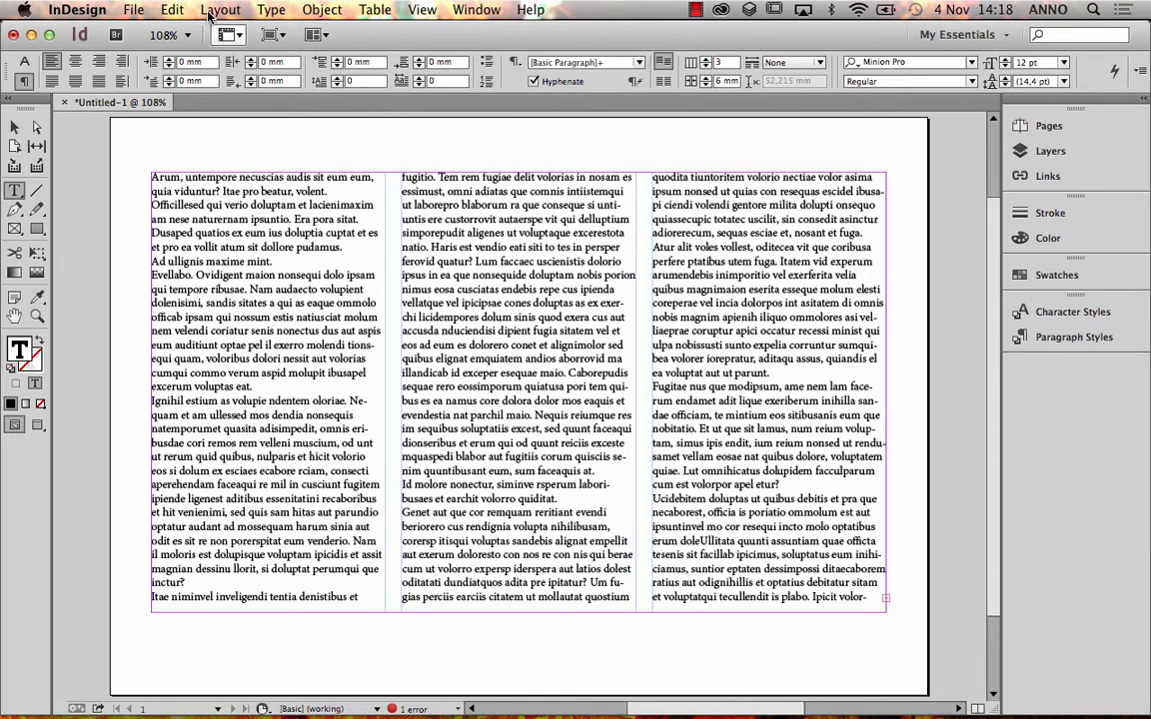
Open the story in the Story Editor and find the overset text at its end.
left_click(174, 9)
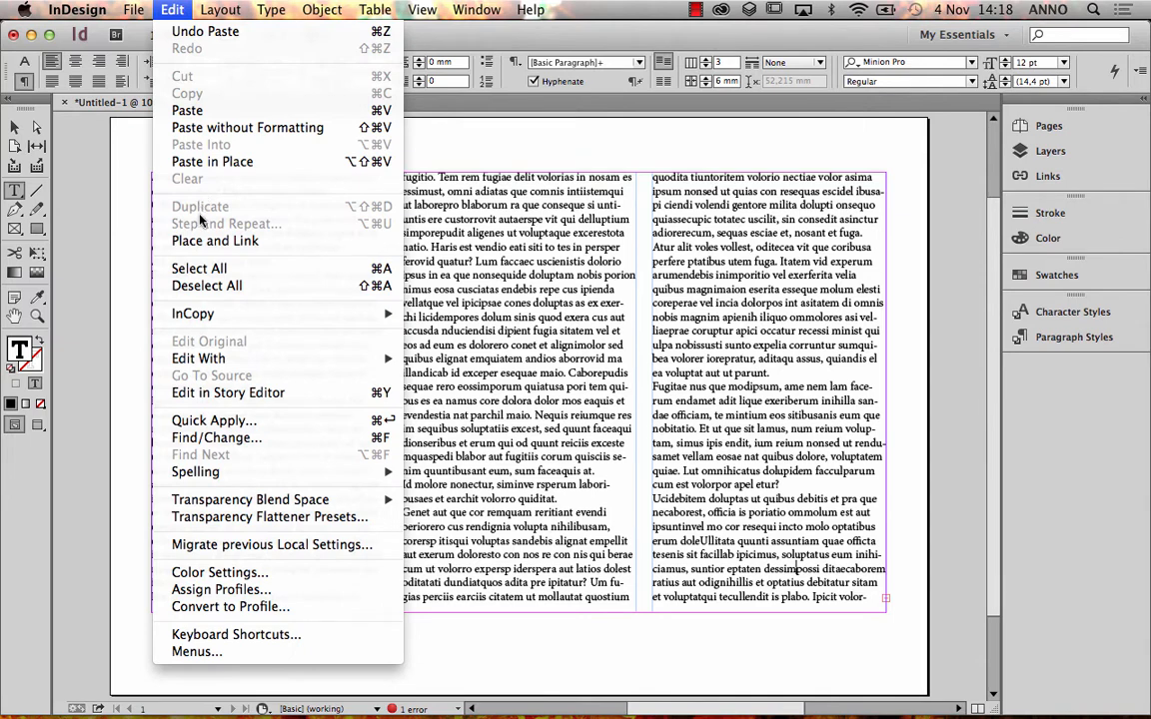
left_click(226, 400)
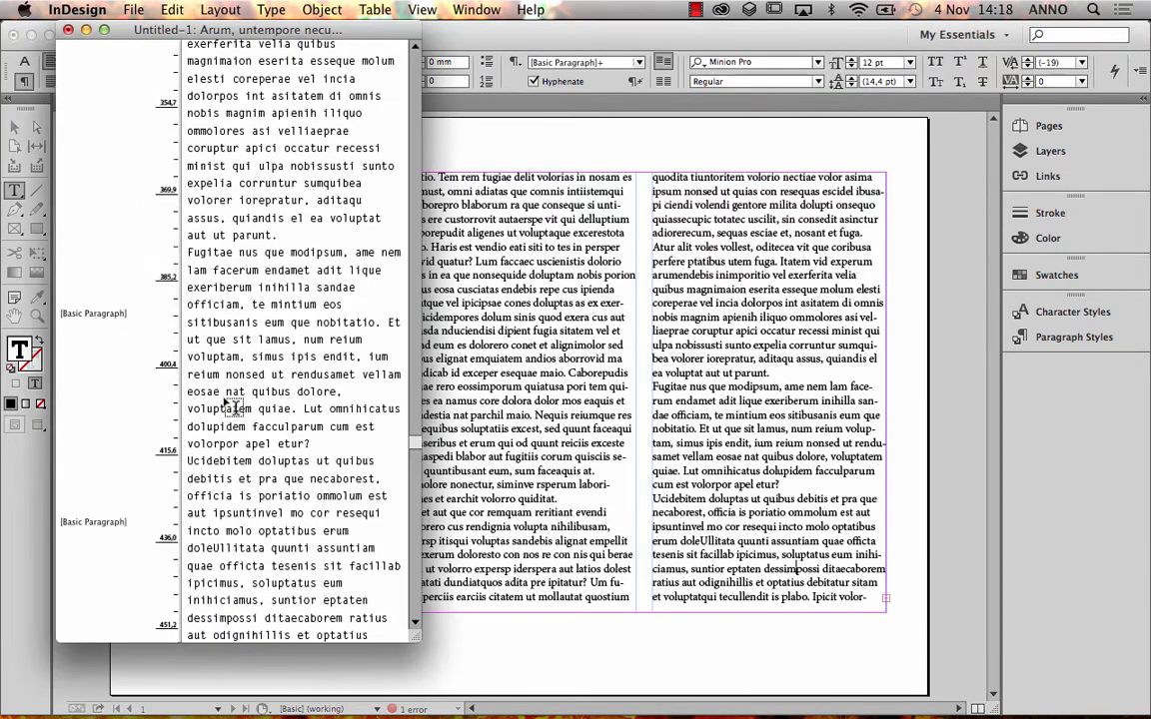
scroll(224, 409, "down", 10)
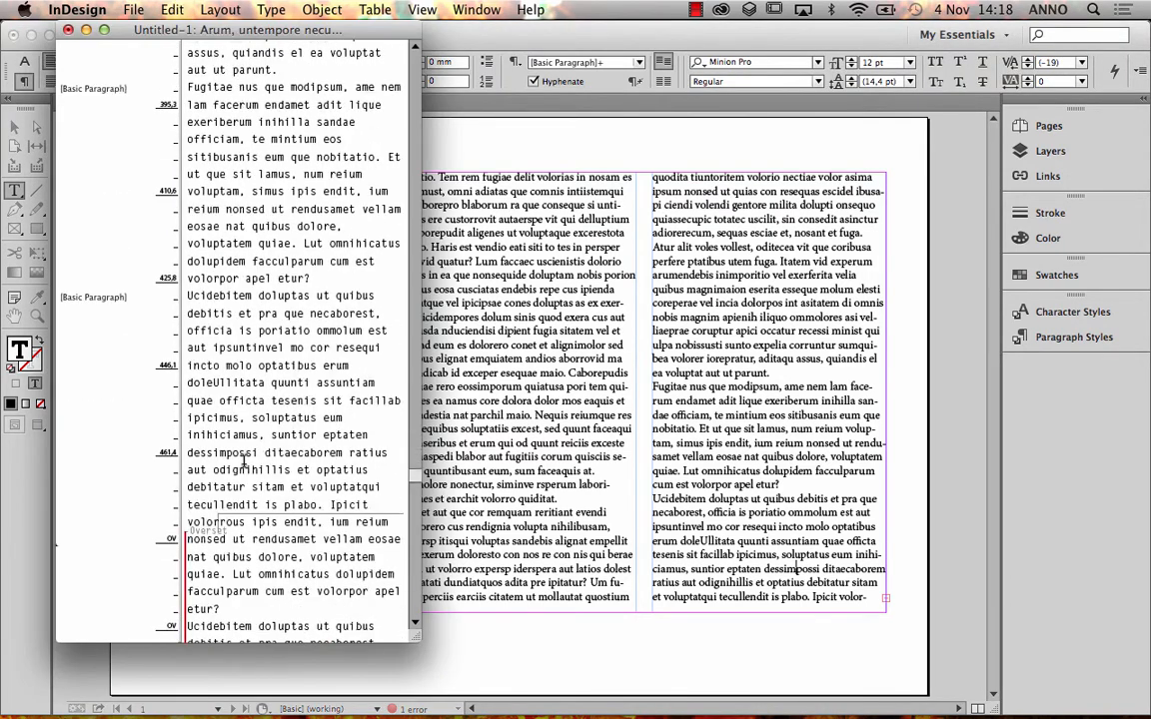
scroll(247, 454, "up", 6)
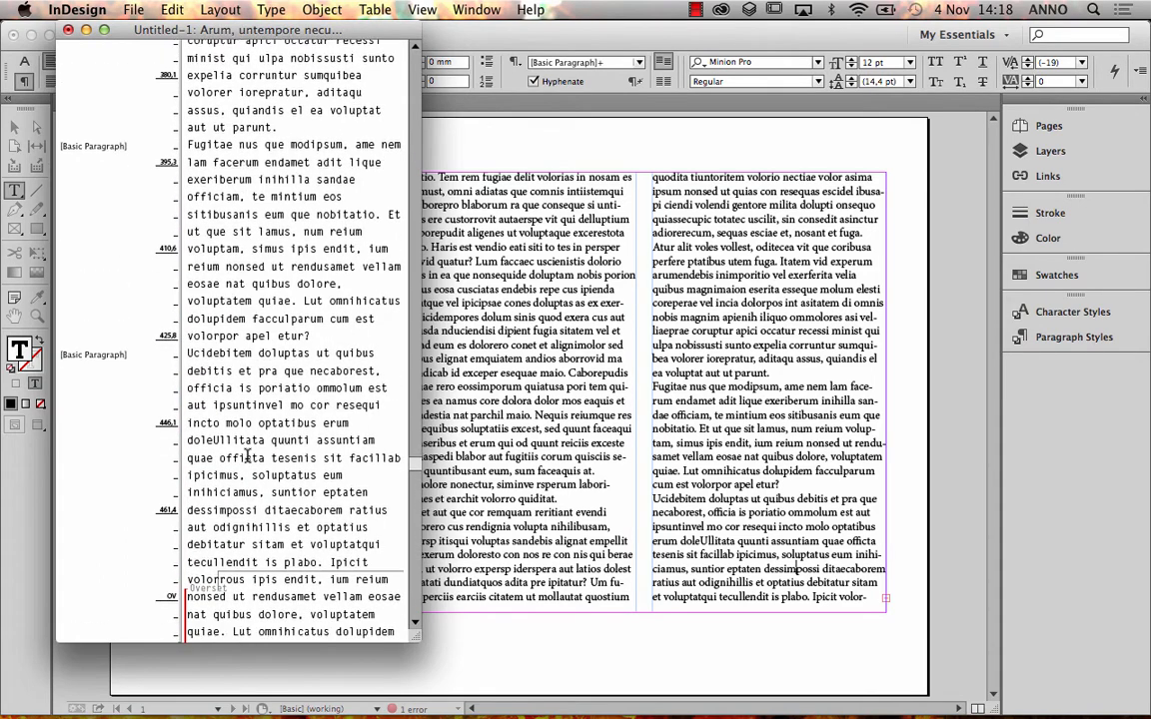
scroll(242, 455, "down", 2)
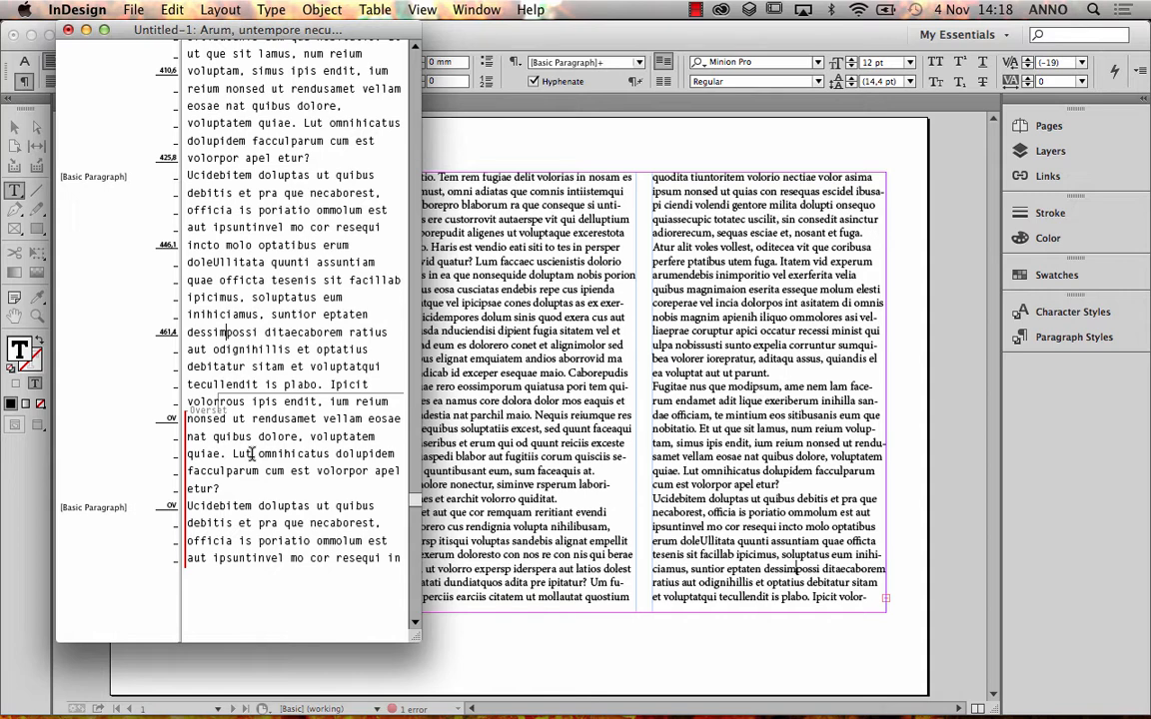
Delete everything from the story's end back to "tec" and finish that sentence with a period.
left_click_drag(402, 559, 207, 384)
key("BackSpace")
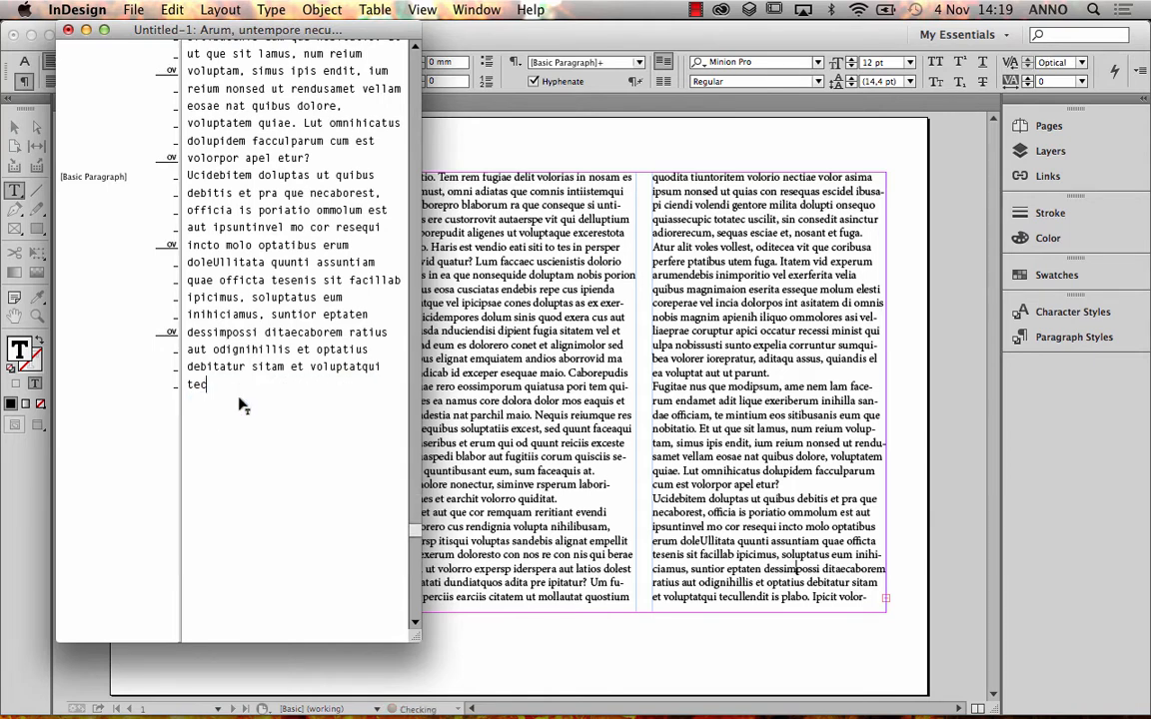
type(".")
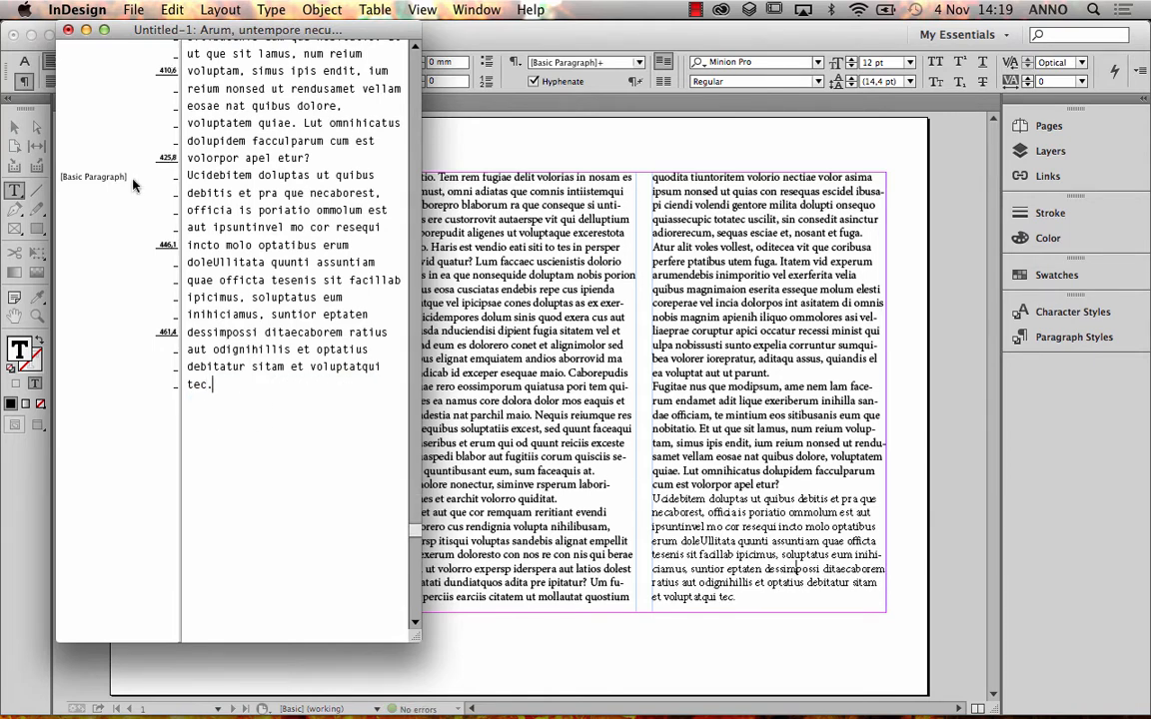
Delete the passage from "or apel etur?" through "suntior epta" in the Story Editor and close the editor.
left_click(263, 368)
left_click(263, 367)
left_click_drag(136, 39, 265, 134)
left_click_drag(424, 350, 366, 262)
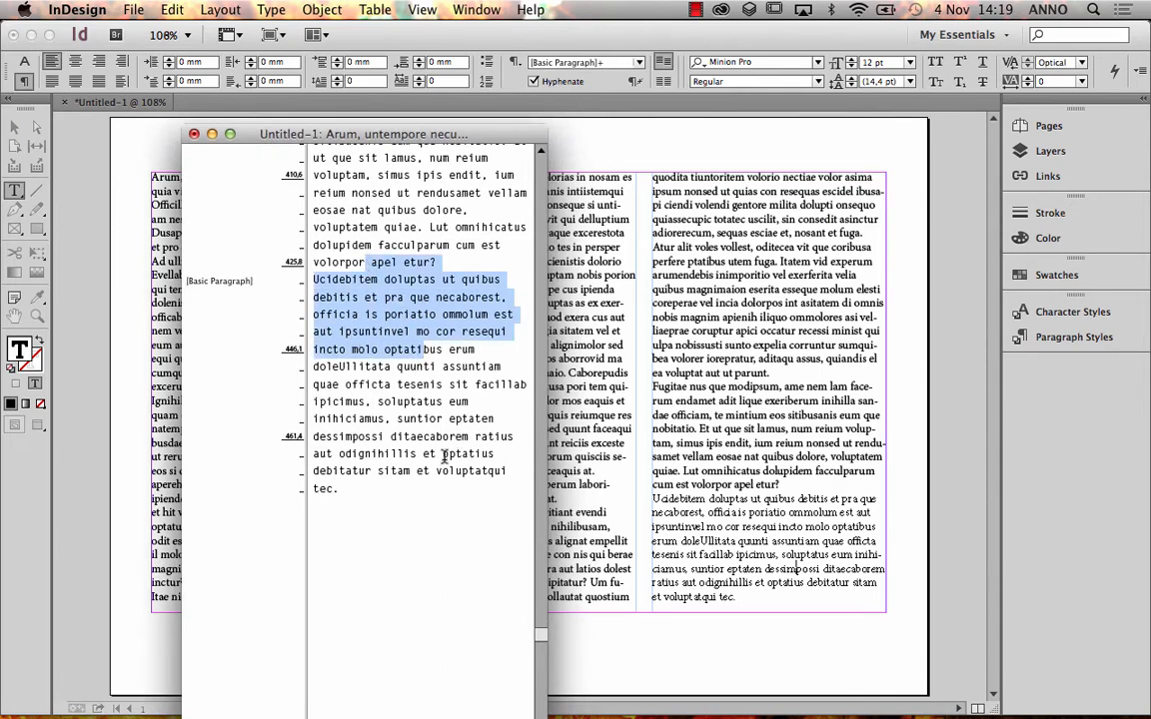
left_click_drag(443, 454, 365, 280)
left_click_drag(405, 210, 515, 437)
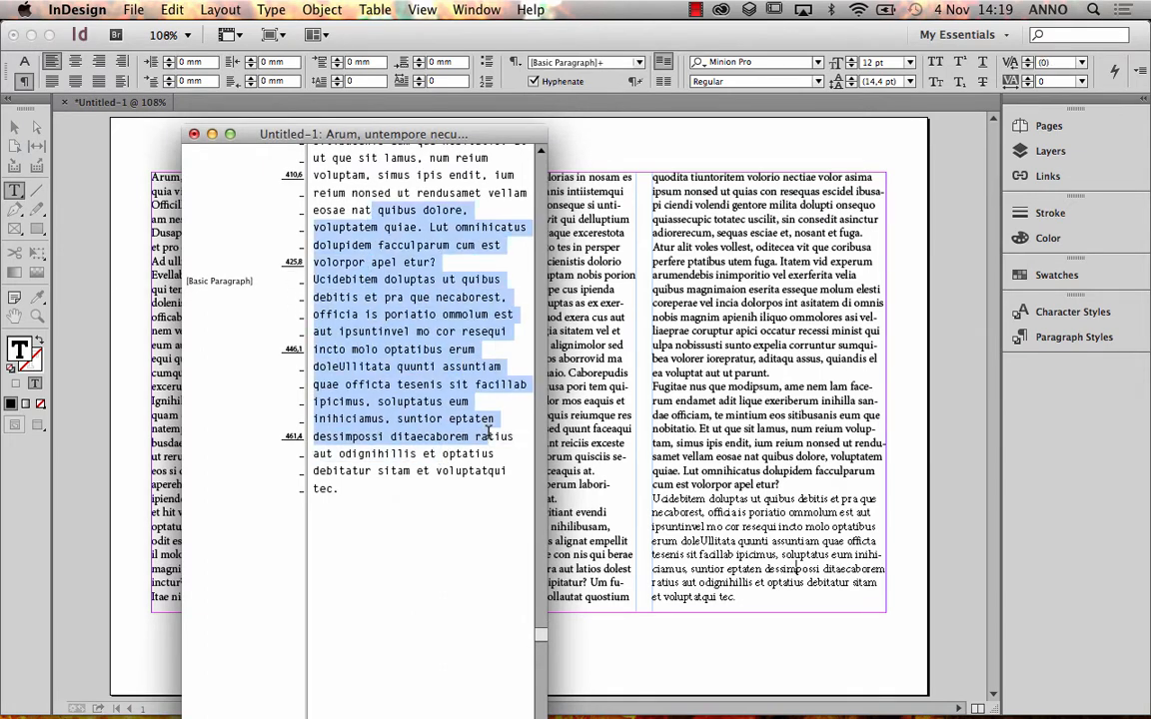
left_click(352, 268)
left_click_drag(351, 268, 478, 420)
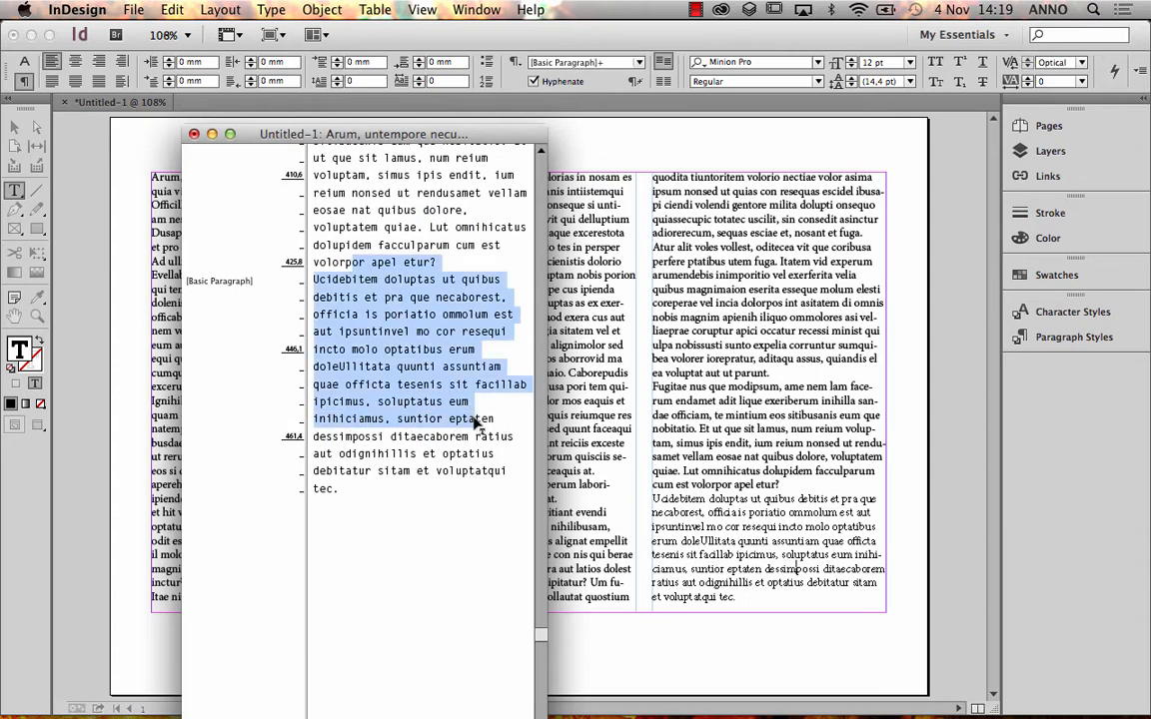
key("BackSpace")
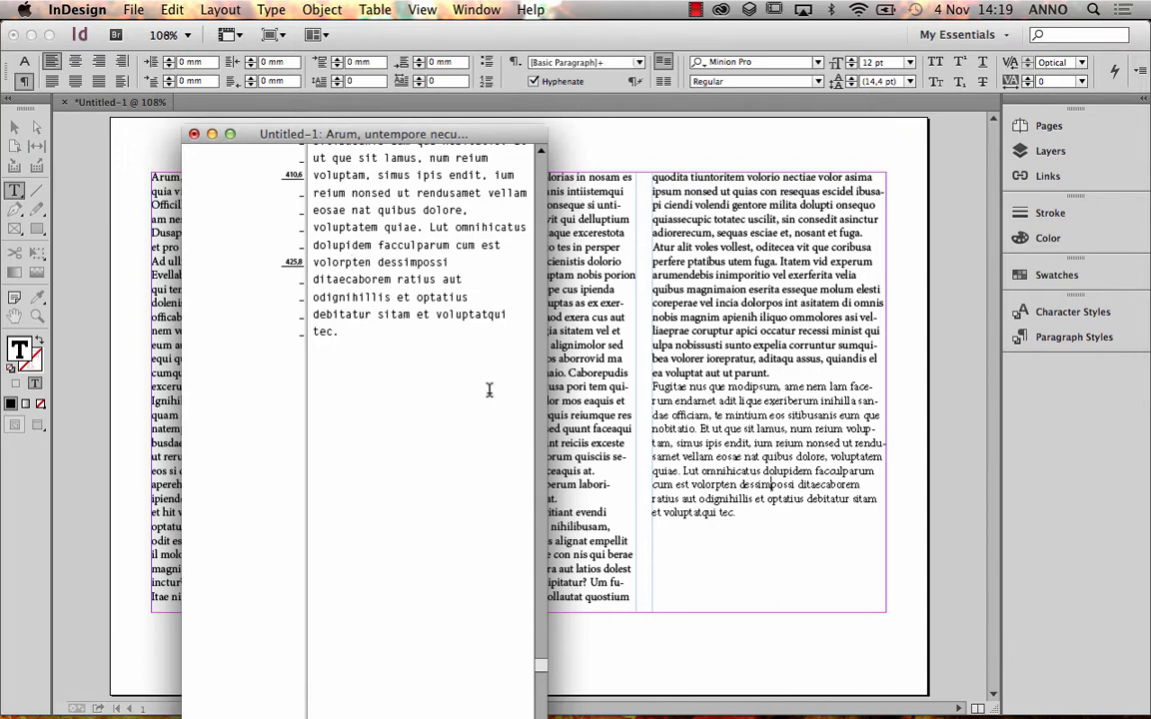
left_click(194, 134)
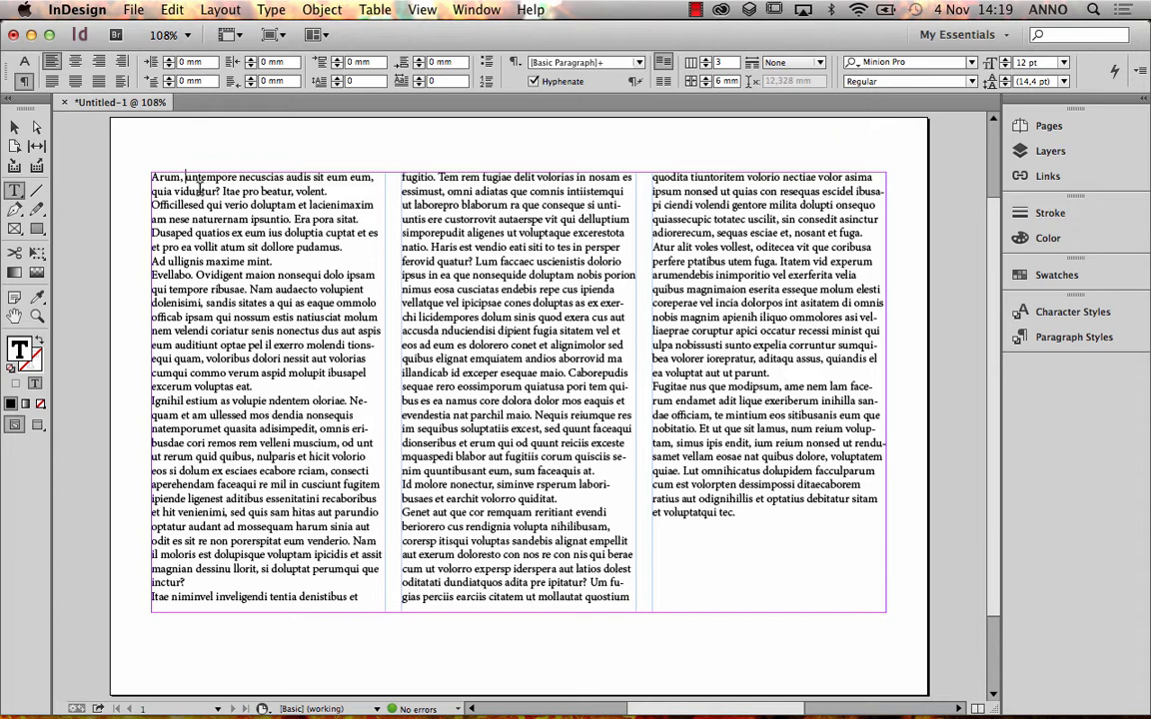
Put the opening word "Arum" on its own line without its comma, and select it with the character formatting controls shown.
key("BackSpace")
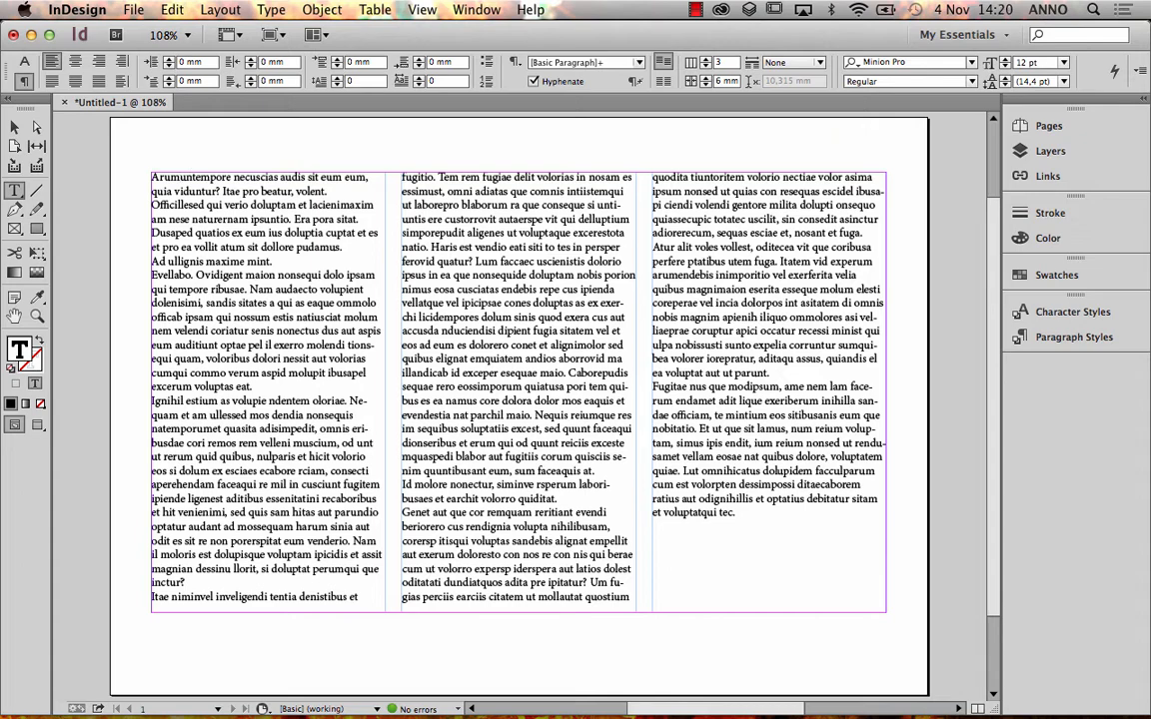
key("Return")
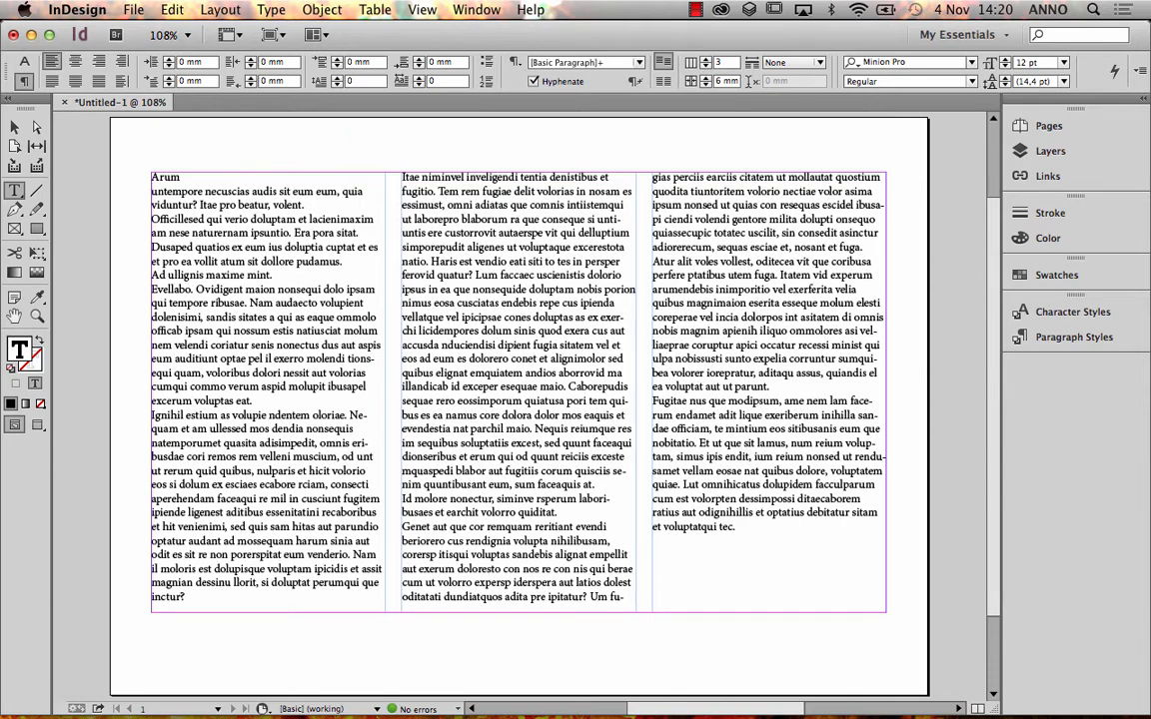
left_click_drag(181, 177, 147, 177)
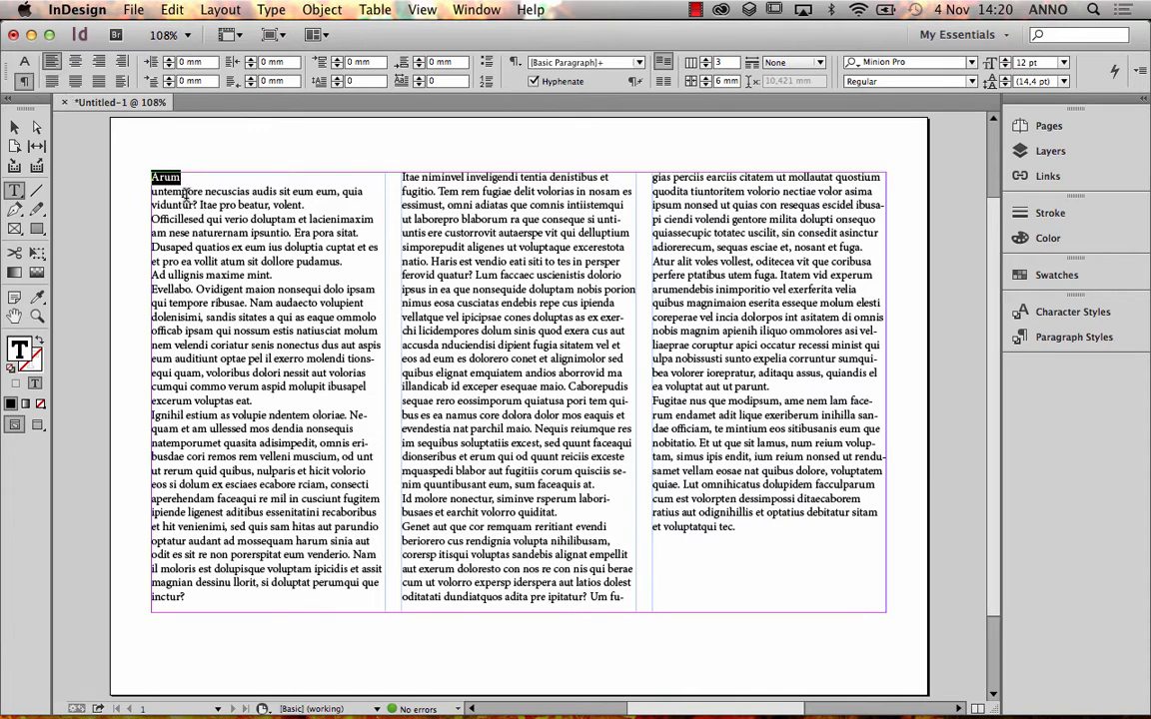
left_click(22, 62)
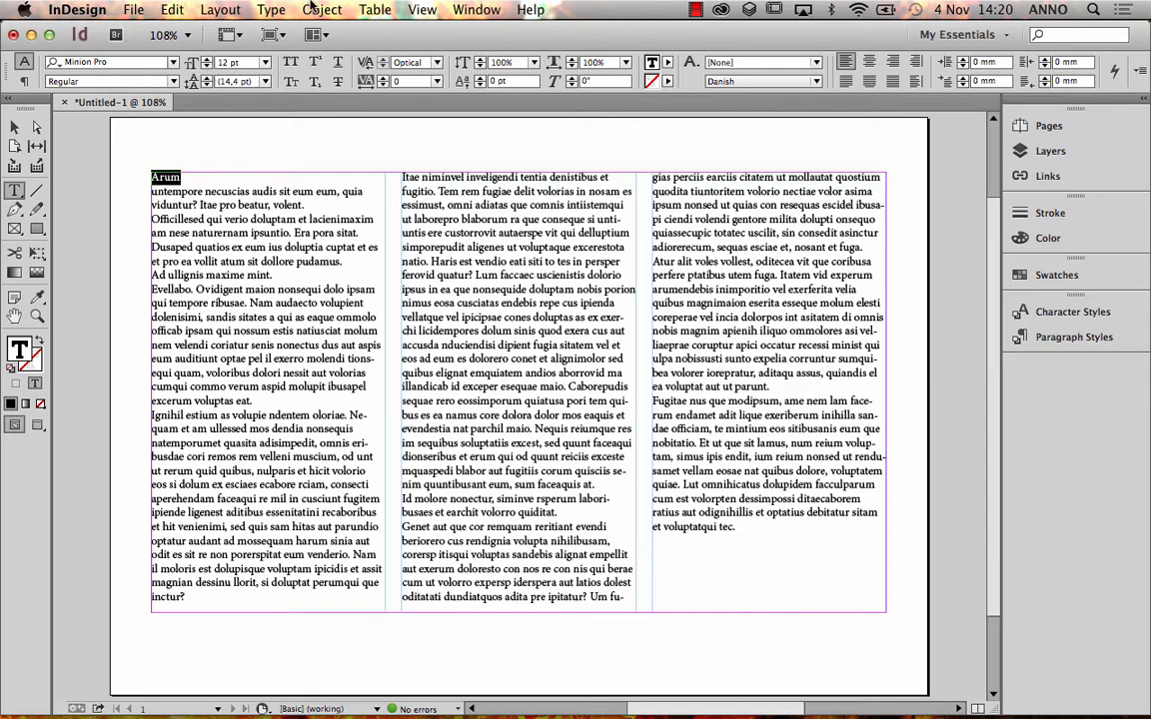
Show the rulers around the document.
key("super+r")
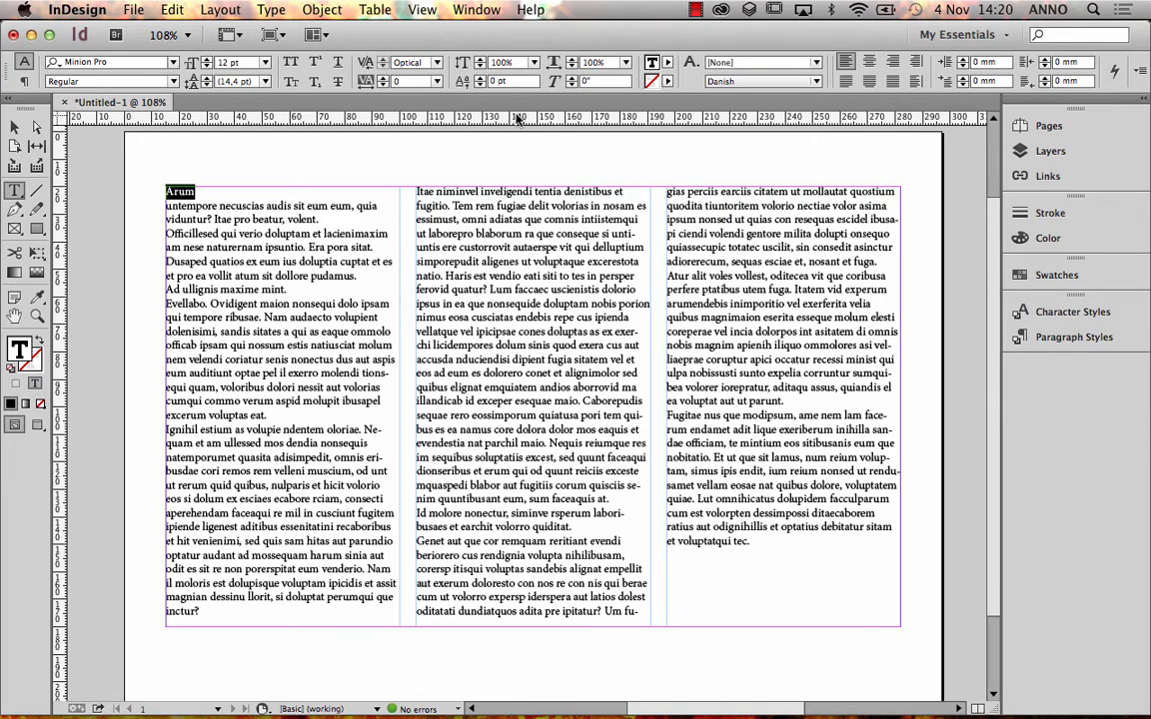
left_click(416, 9)
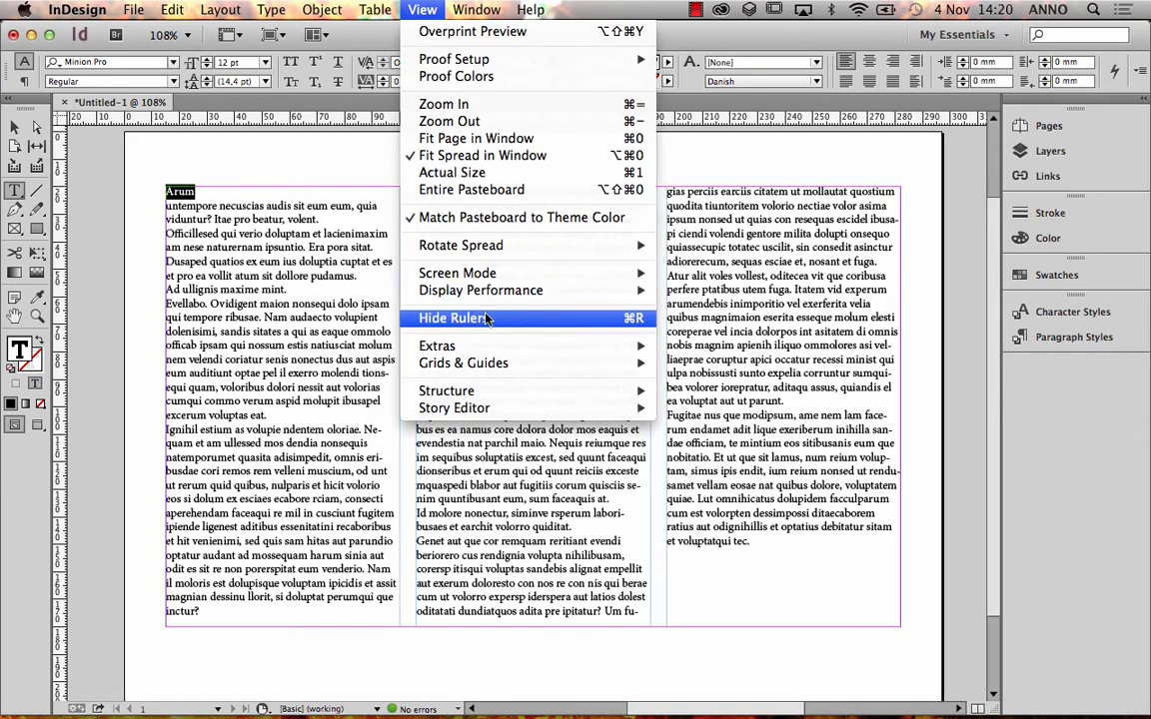
Place a horizontal ruler guide across the page just below the 60 mm mark.
left_click(434, 8)
left_click_drag(460, 117, 492, 309)
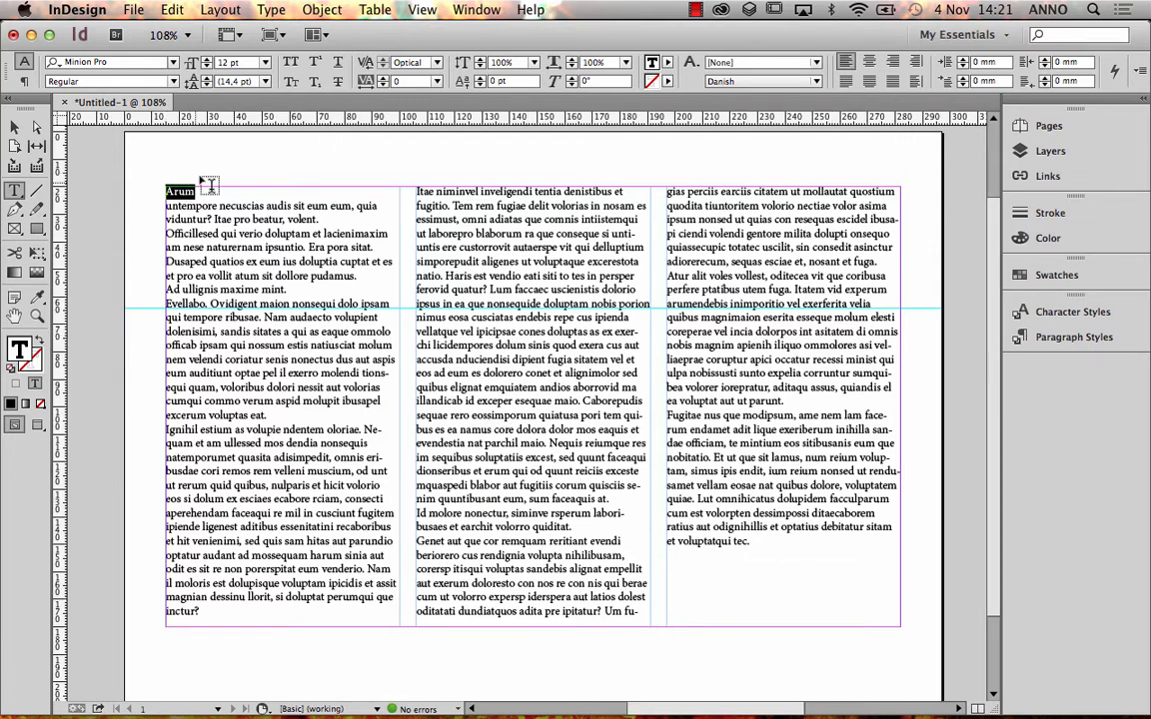
Set the font size of the headline "Arum" to 36 pt.
left_click(266, 63)
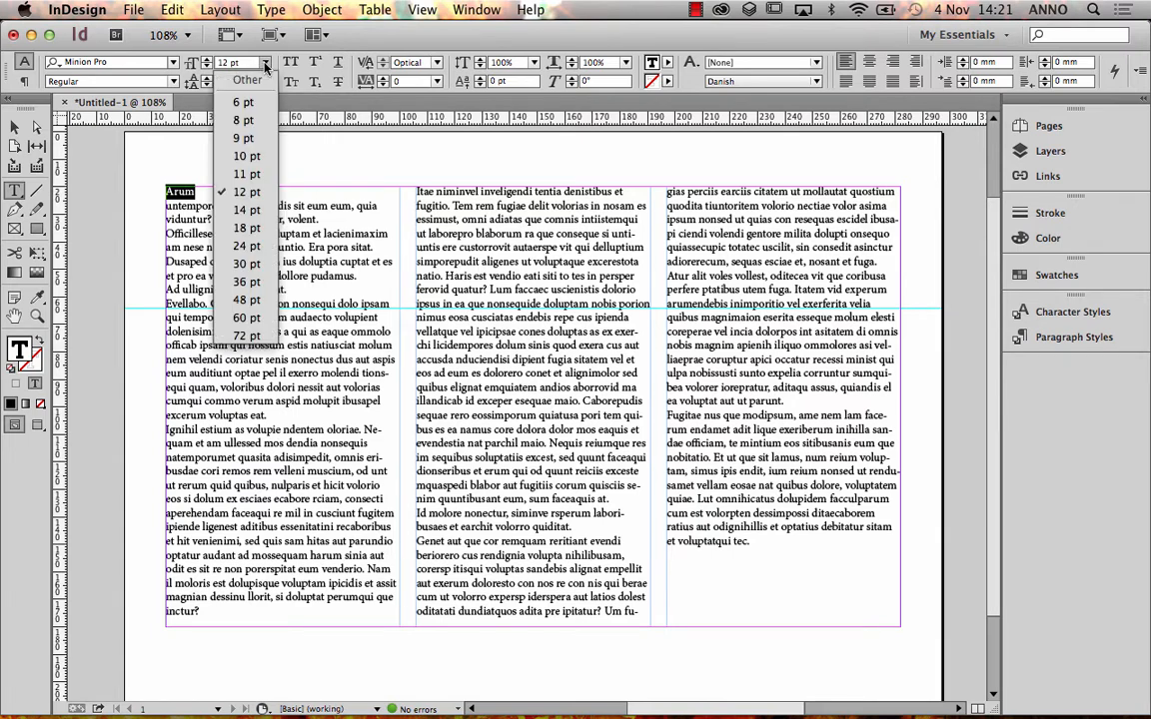
left_click(249, 282)
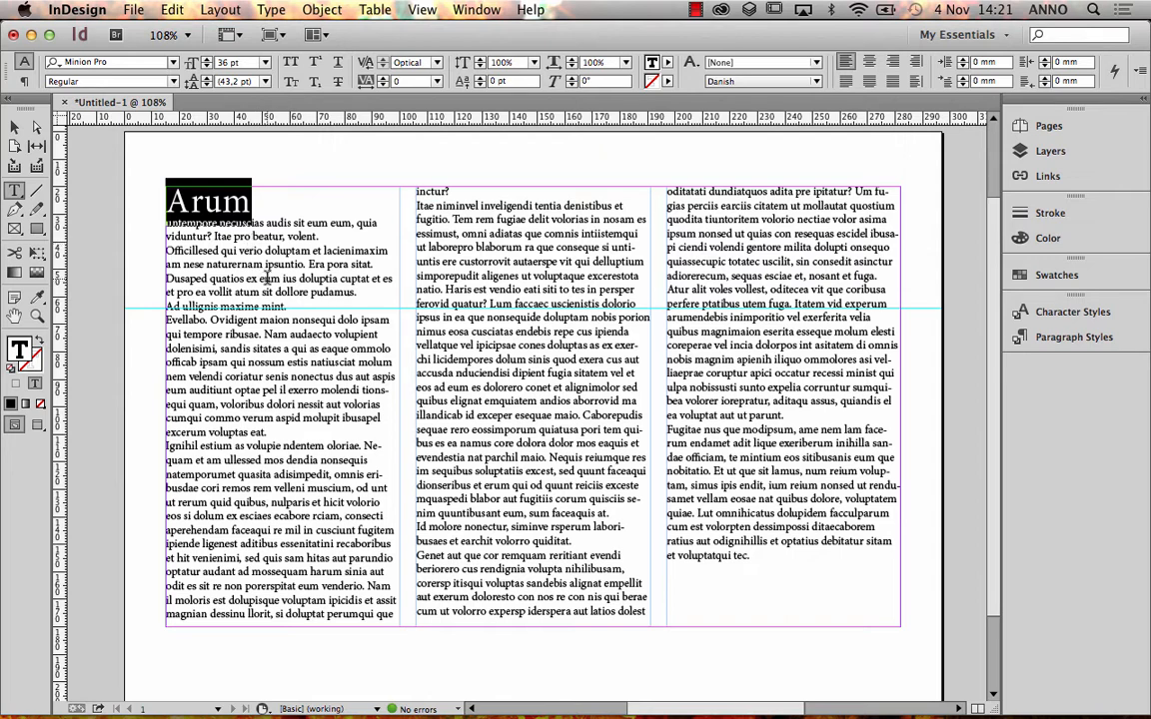
Put the sentence from "untempore" to "viduntur?" in its own paragraph and set its font size to 18 pt.
left_click(215, 222)
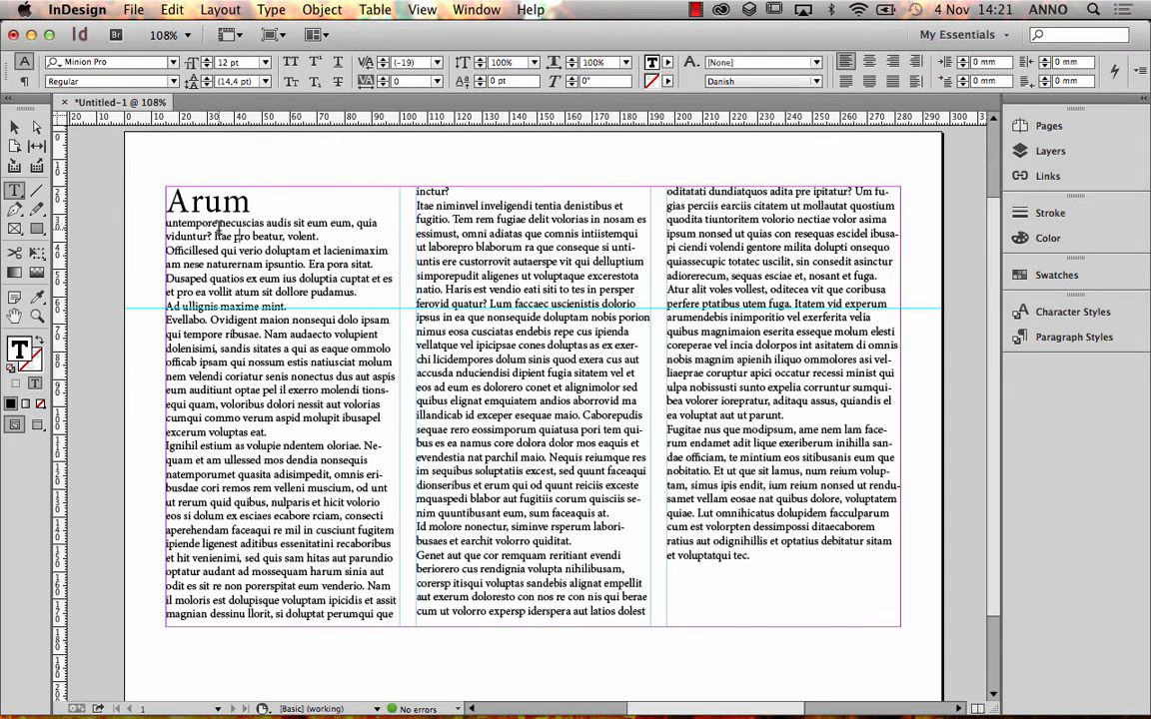
left_click(214, 239)
key("Return")
left_click_drag(212, 236, 164, 222)
left_click(224, 206)
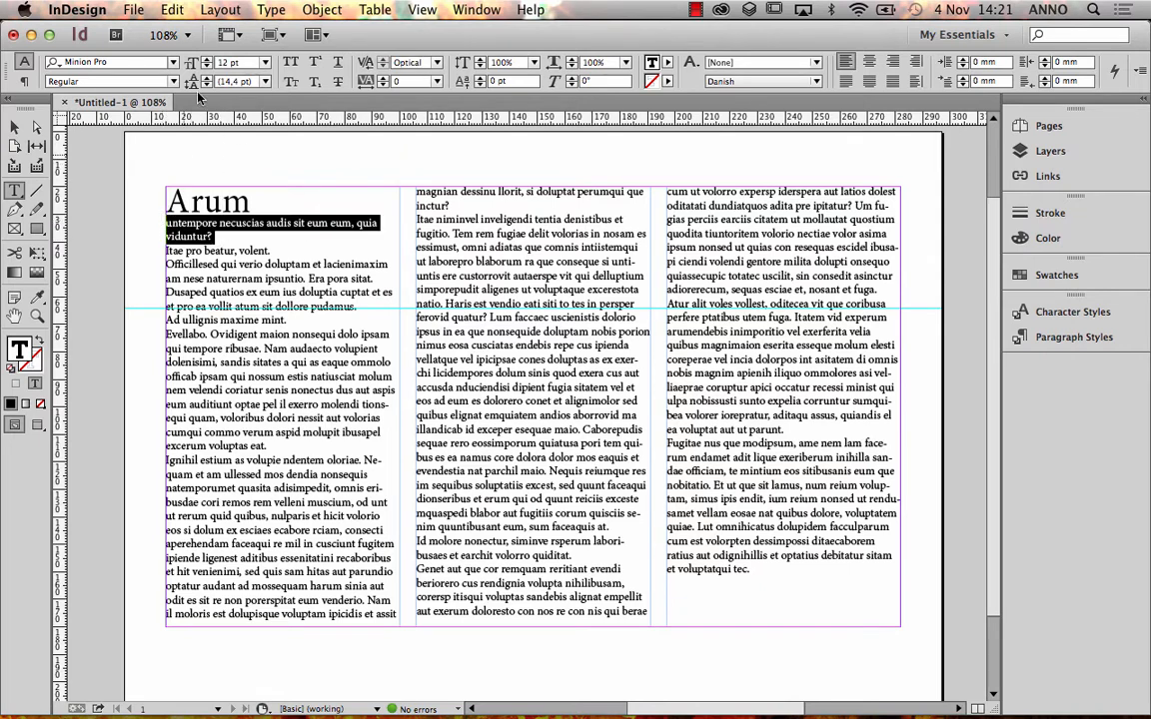
left_click(267, 63)
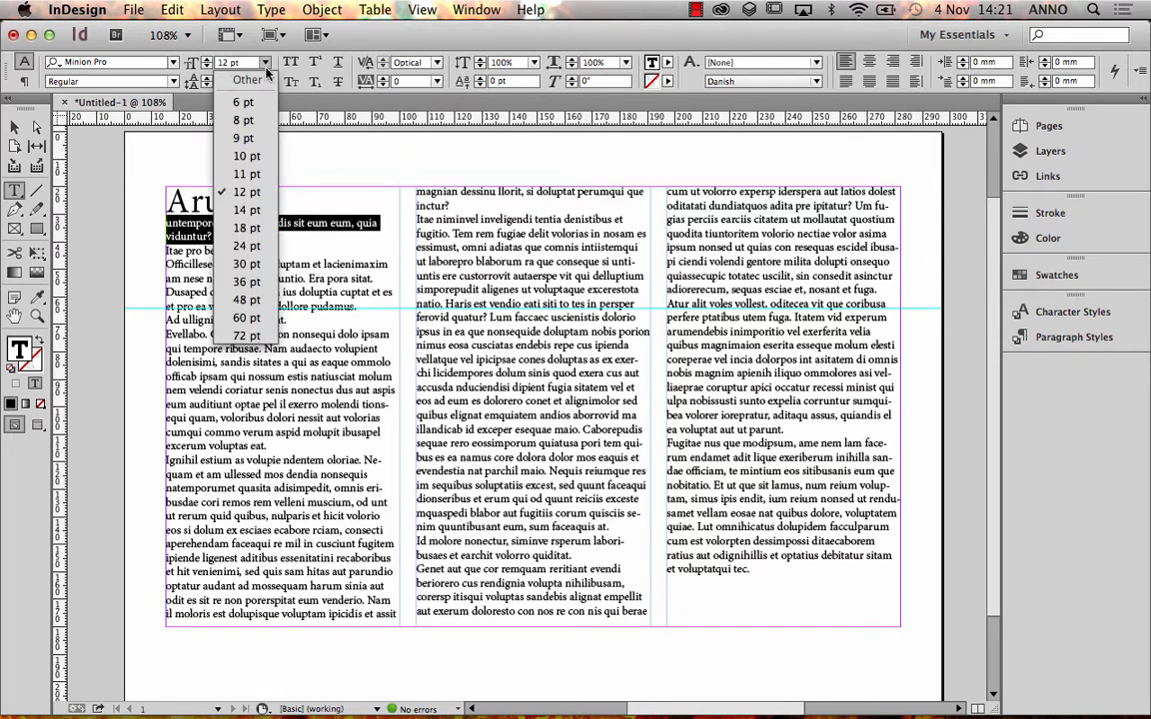
left_click(222, 213)
left_click(253, 279)
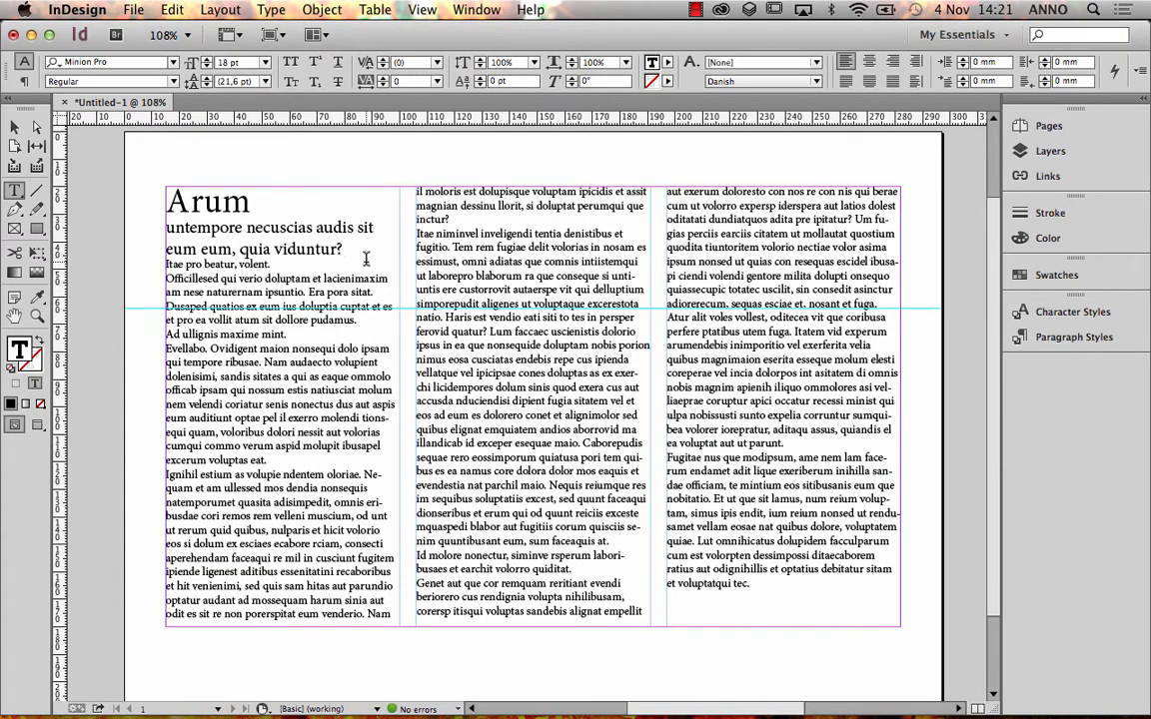
left_click(364, 254)
Set the font of the headline "Arum" to Futura Medium.
left_click_drag(254, 200, 168, 200)
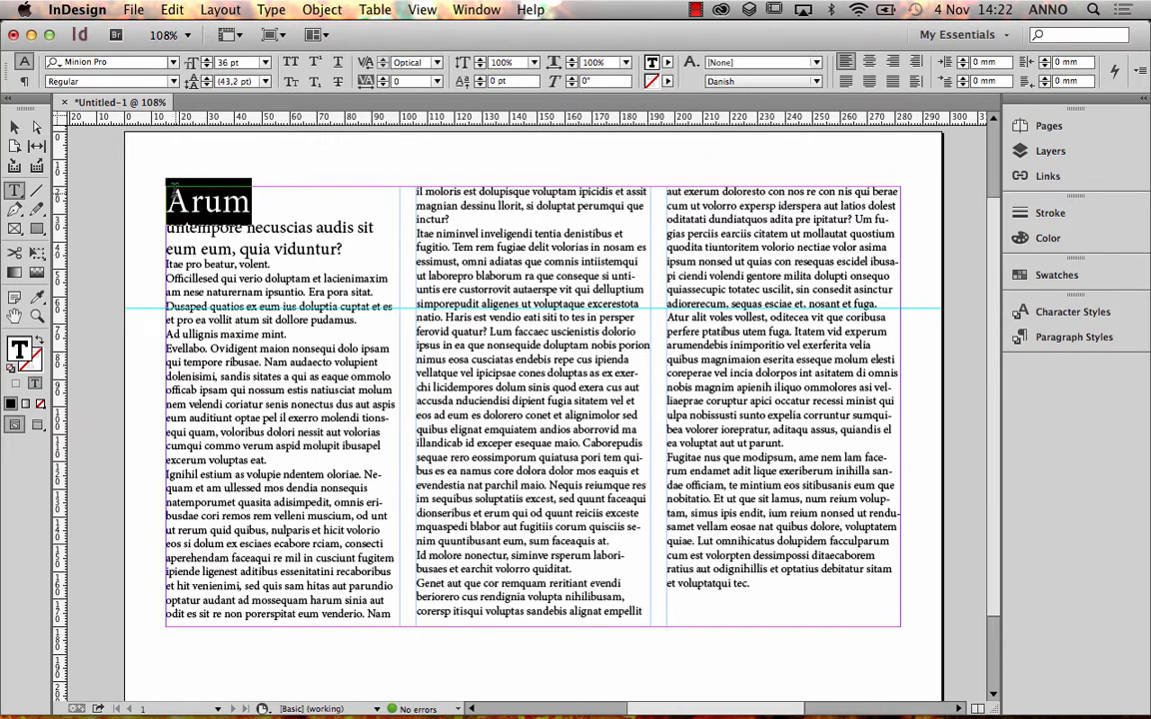
left_click(160, 63)
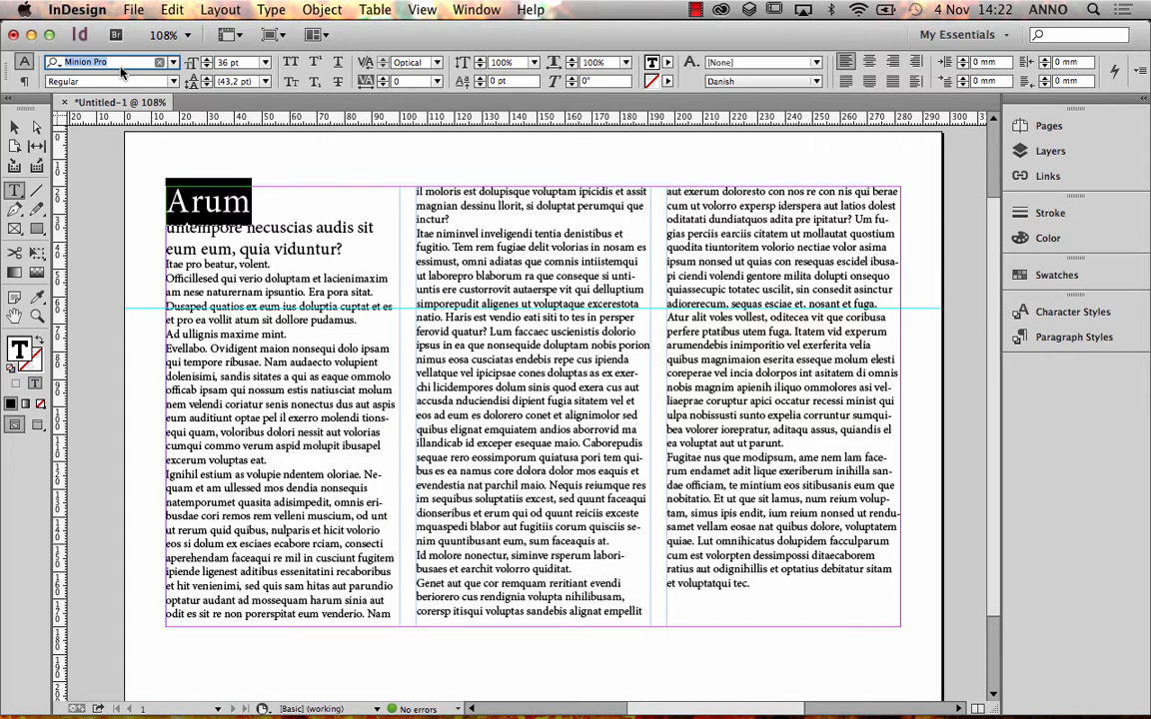
type("Futura")
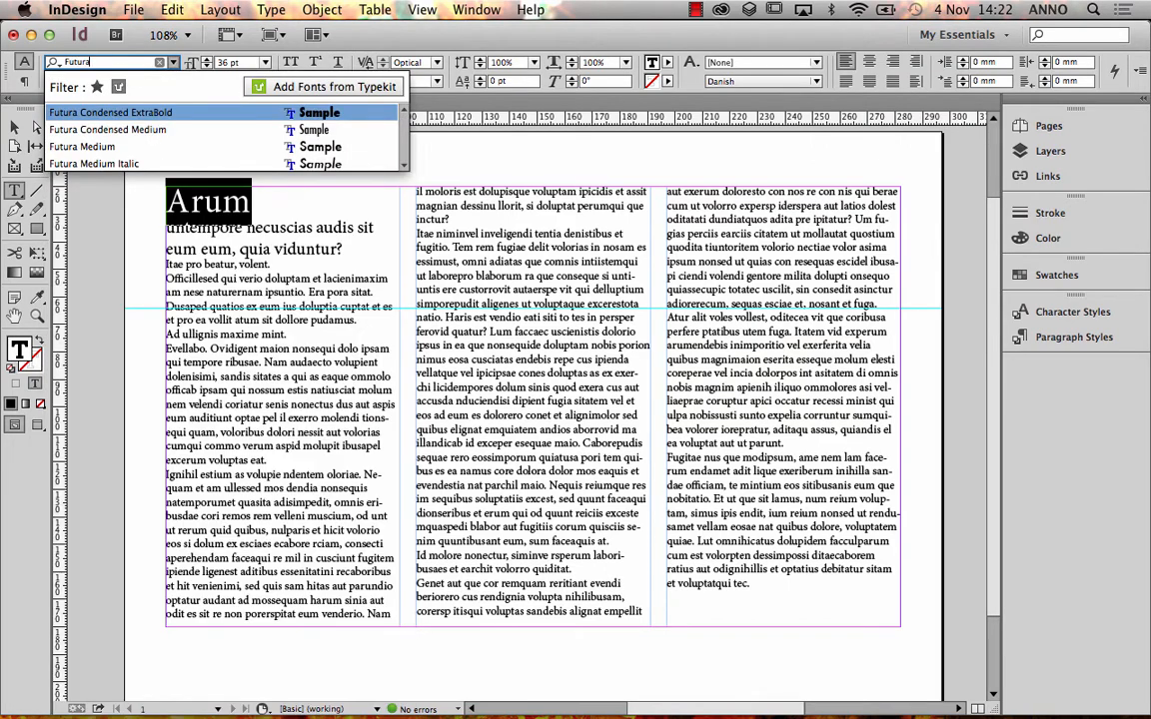
left_click(111, 146)
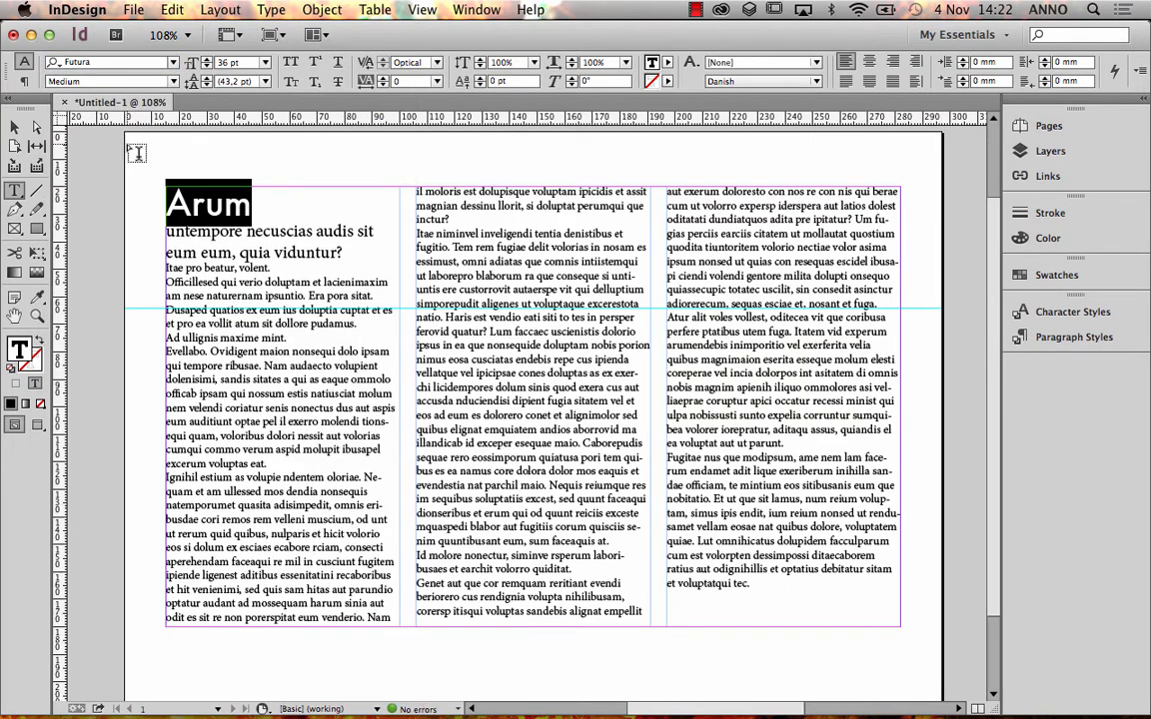
Try Century Gothic Regular as the font of the two-line subheading below "Arum".
left_click_drag(344, 252, 135, 200)
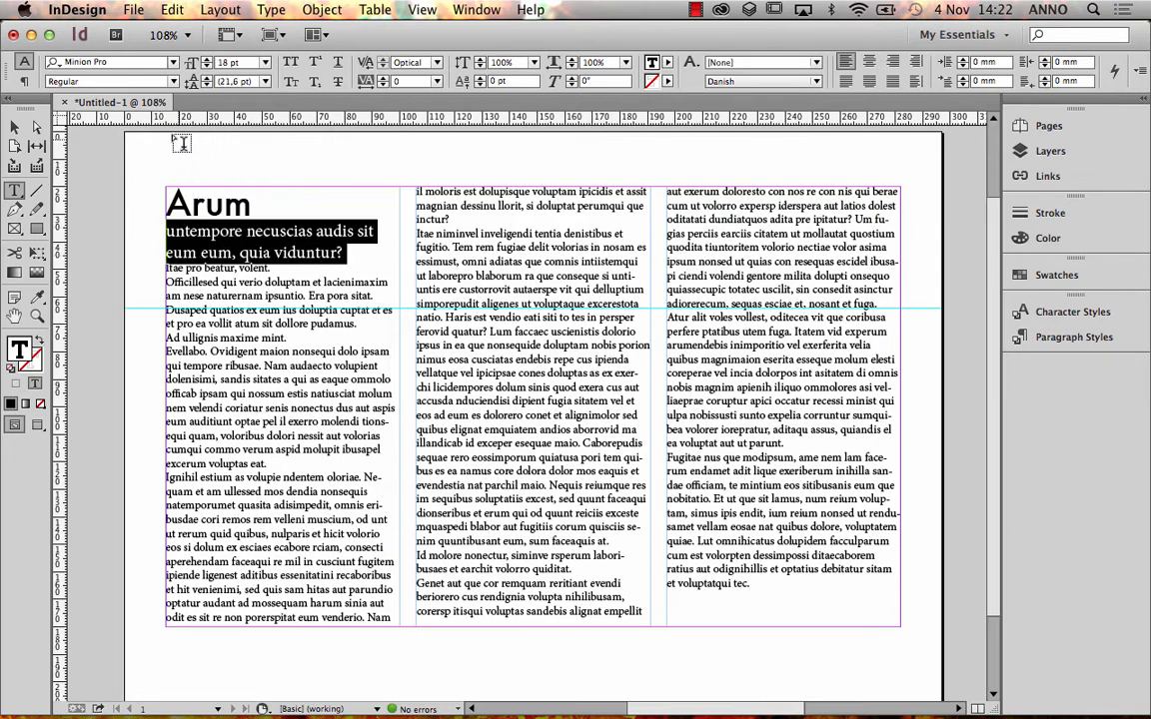
left_click(114, 64)
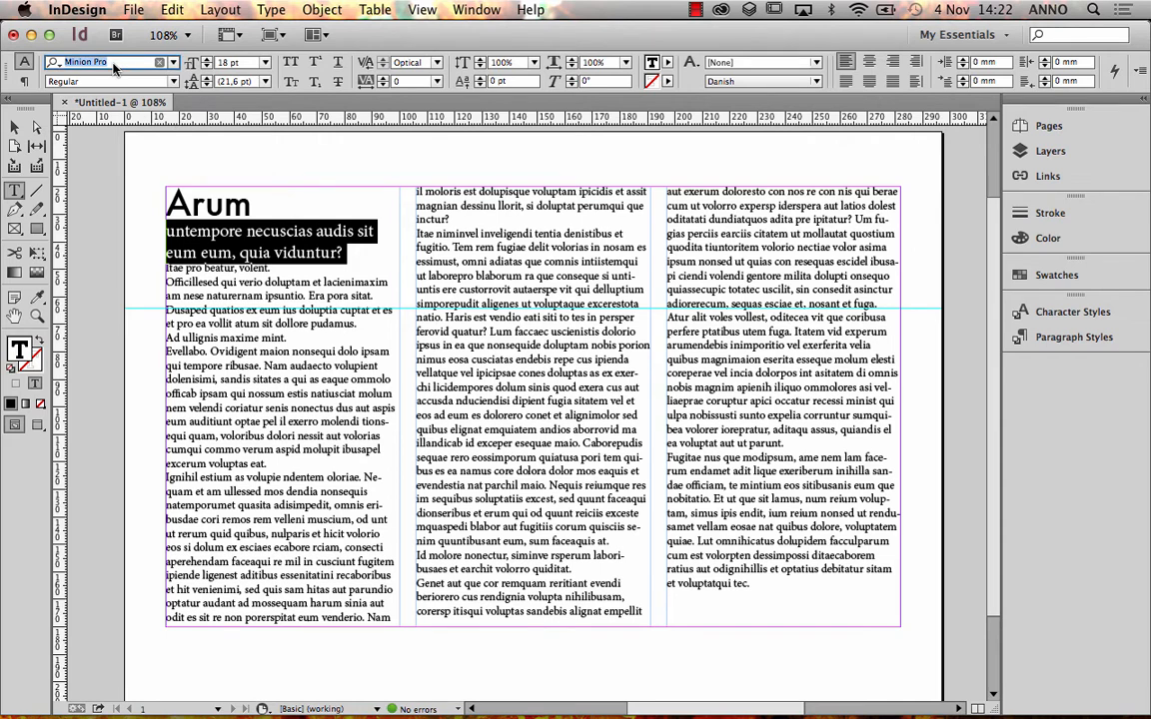
type("Century")
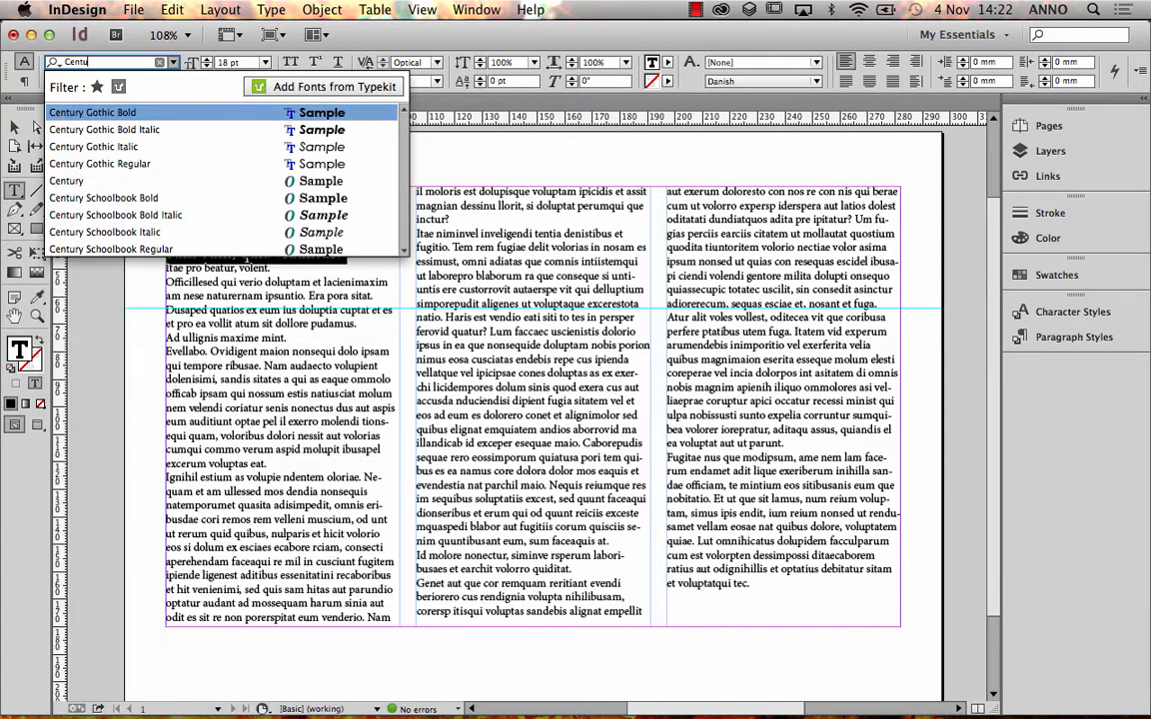
left_click(98, 160)
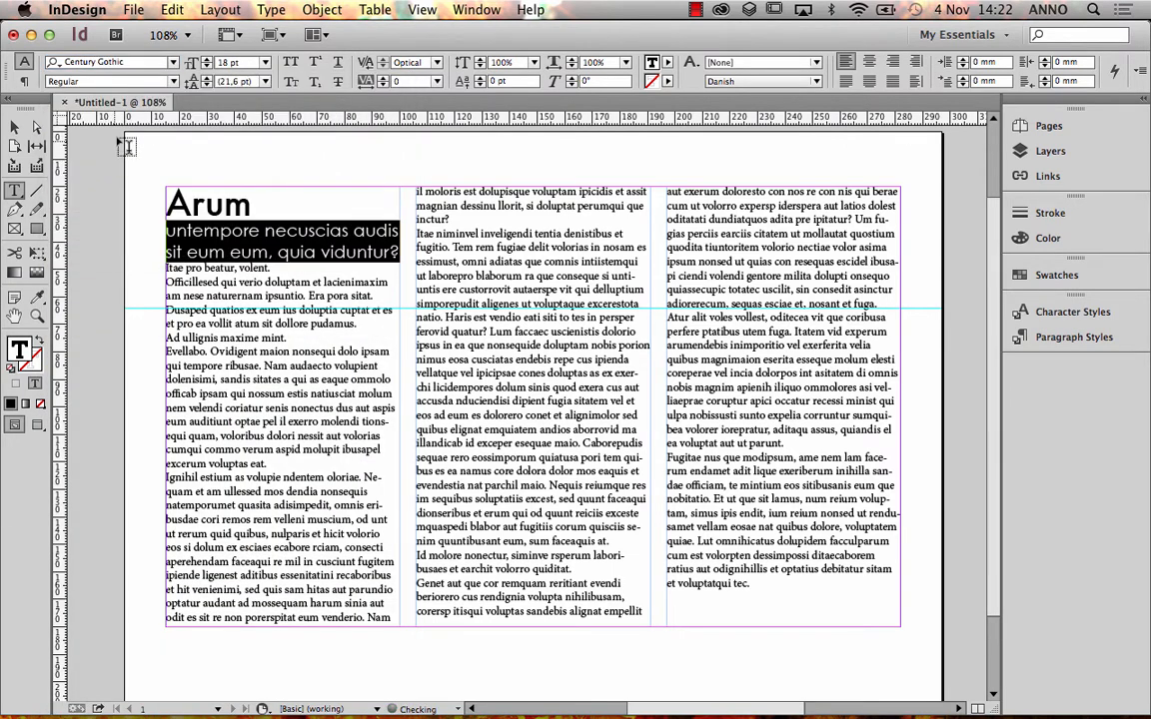
Set the font of the two-line subheading below "Arum" to Helvetica Neue Medium.
left_click(134, 63)
type("Hel")
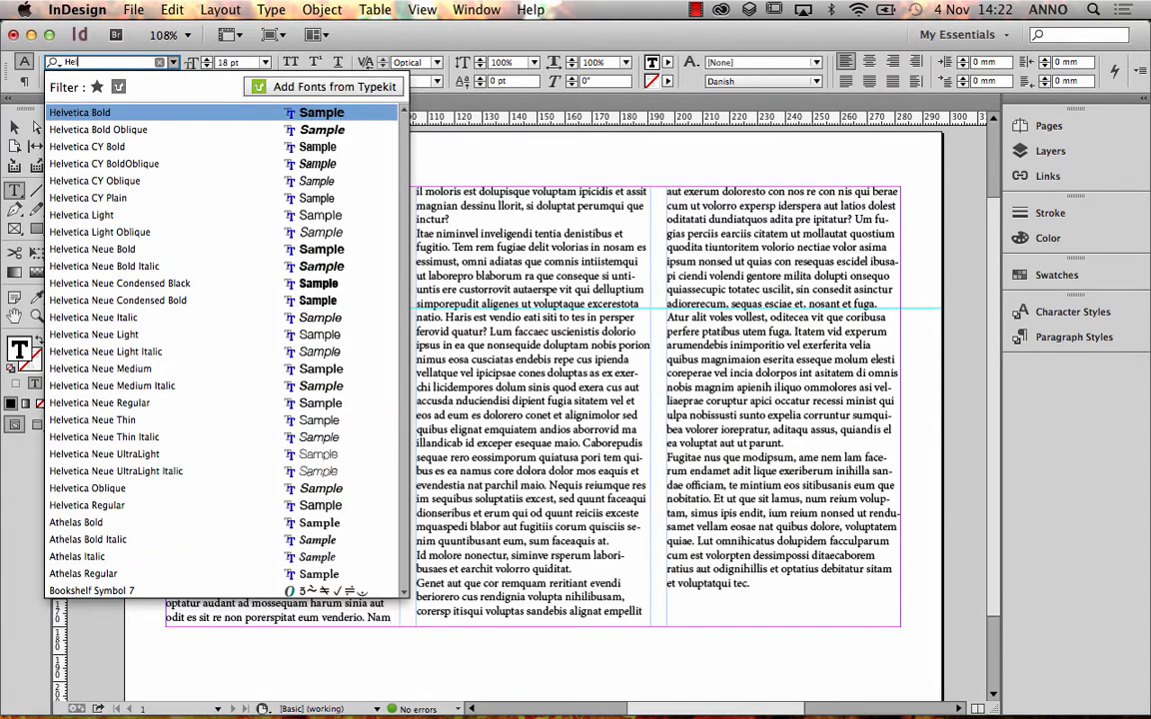
type("vetica")
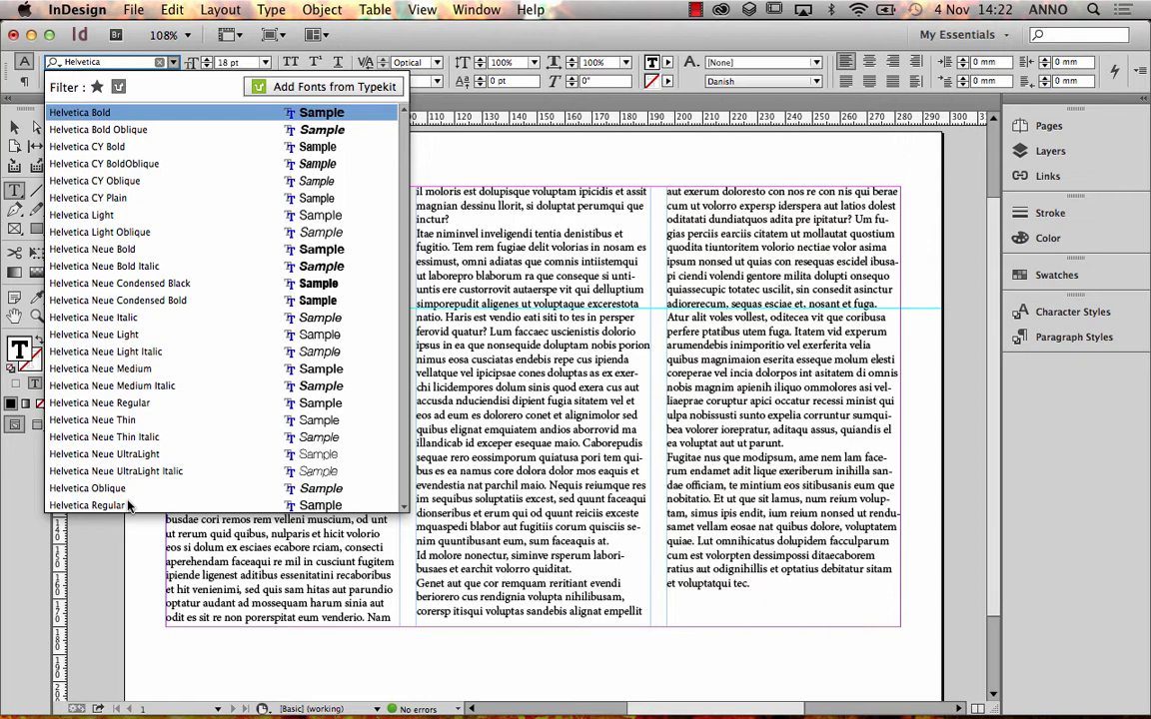
left_click(124, 368)
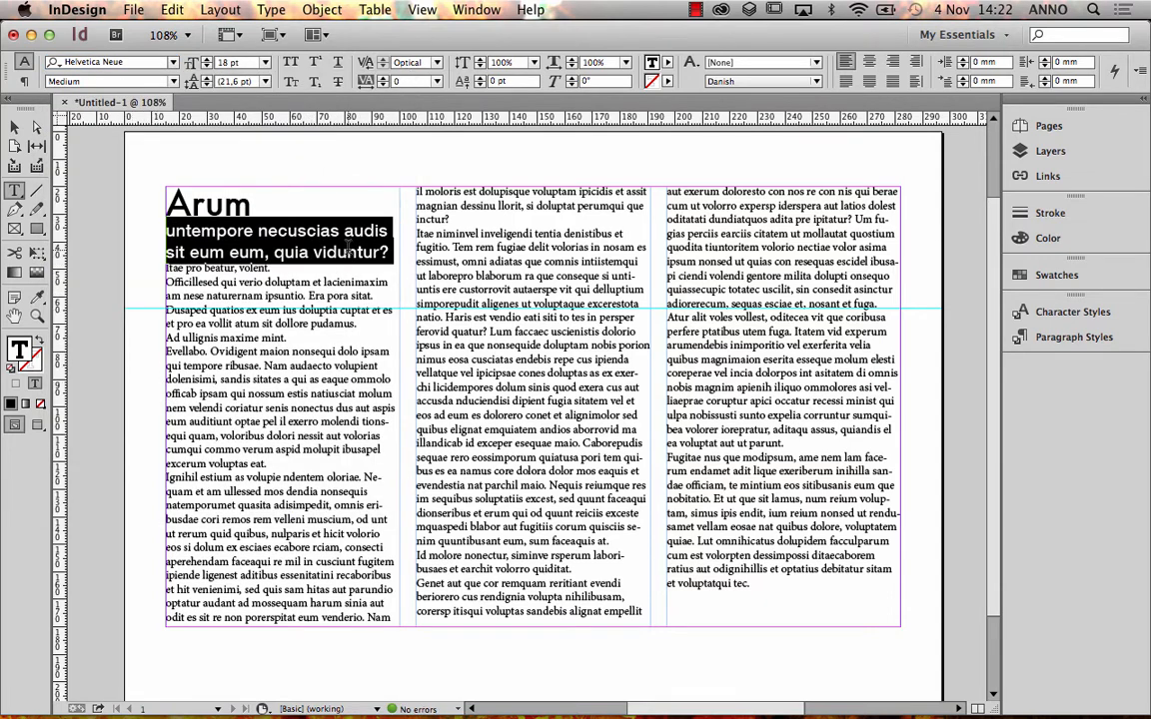
Delete the word "quia" and the comma before it from the subheading below "Arum".
left_click(311, 252)
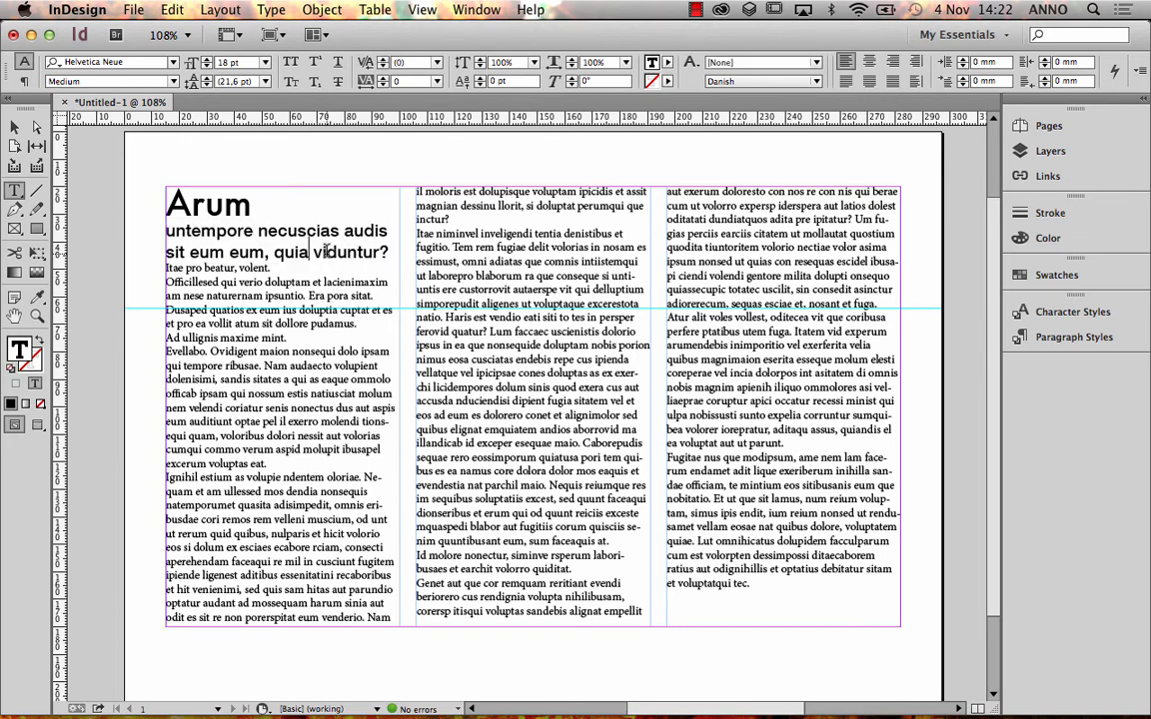
key("BackSpace")
key("BackSpace")
key("BackSpace")
key("BackSpace")
key("BackSpace")
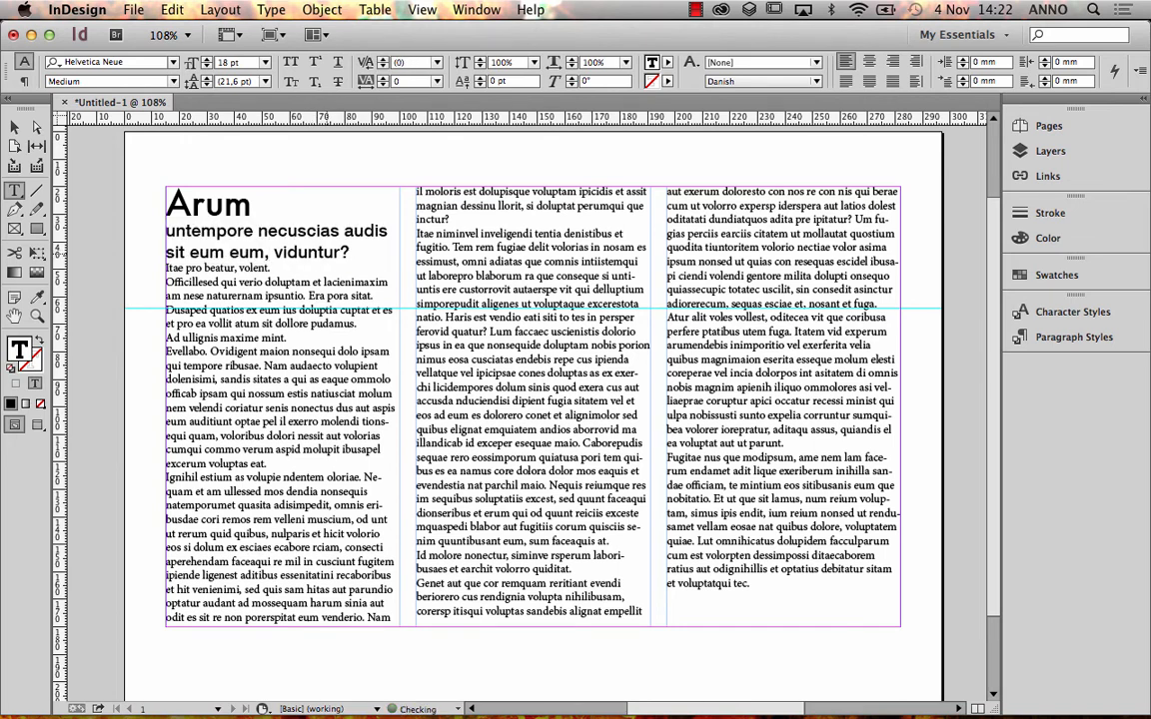
key("BackSpace")
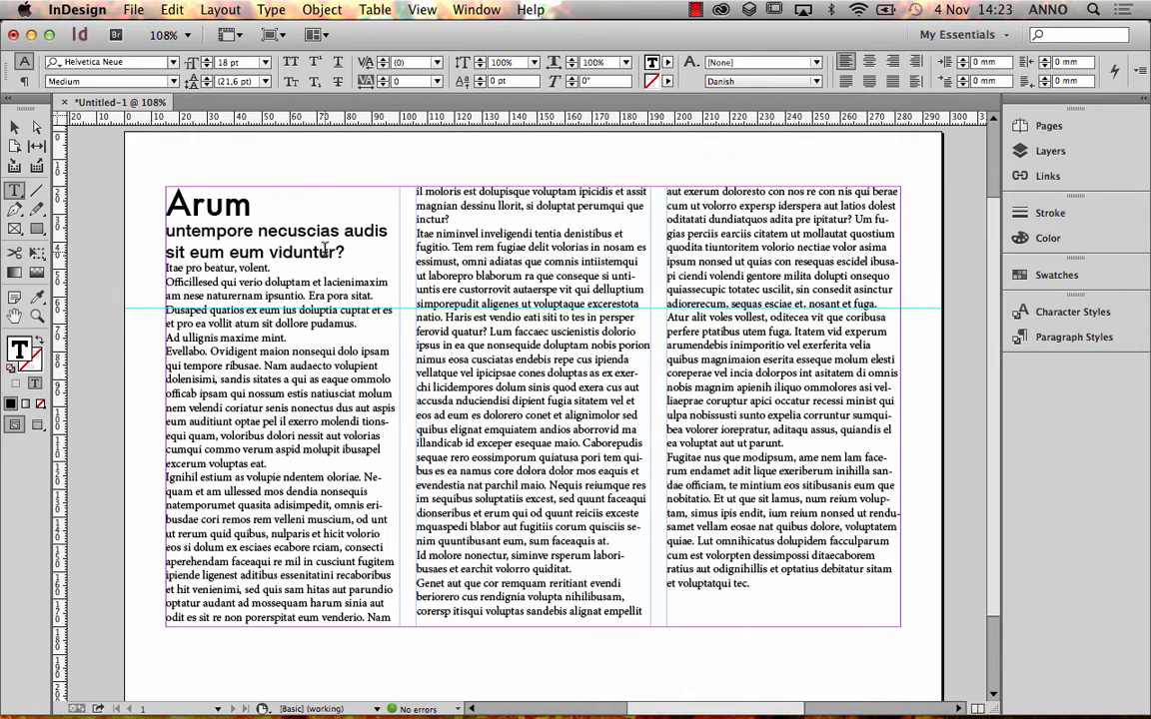
left_click(333, 250)
left_click_drag(353, 253, 319, 254)
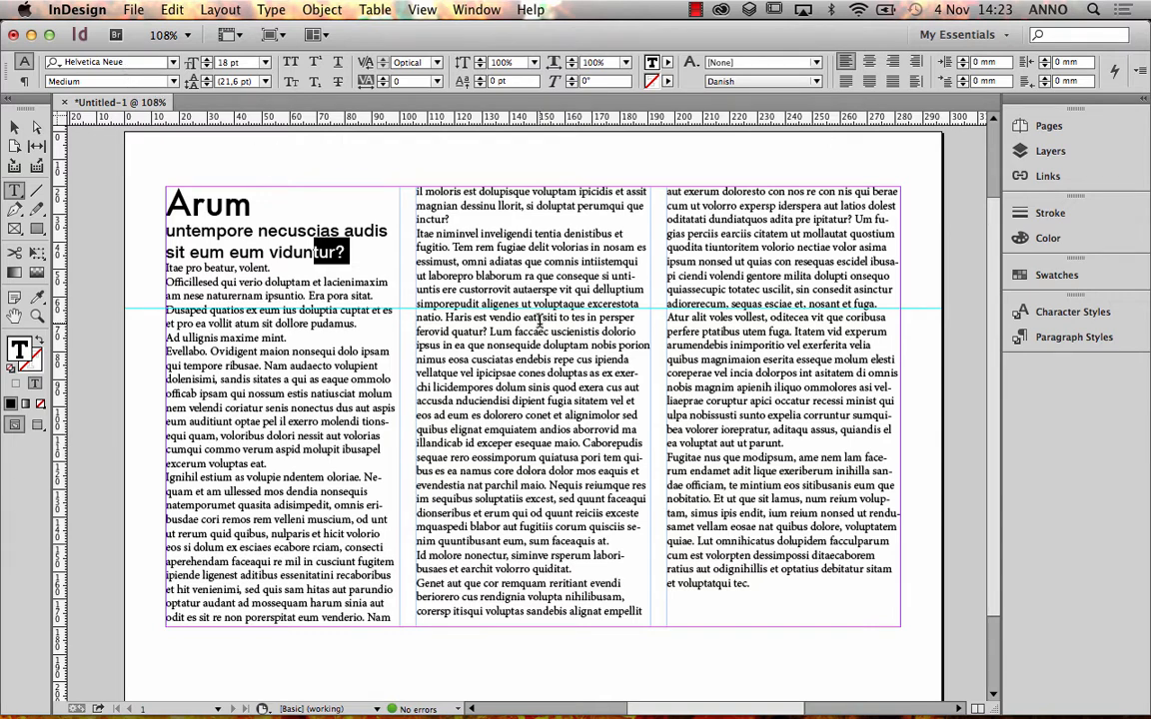
left_click(417, 228)
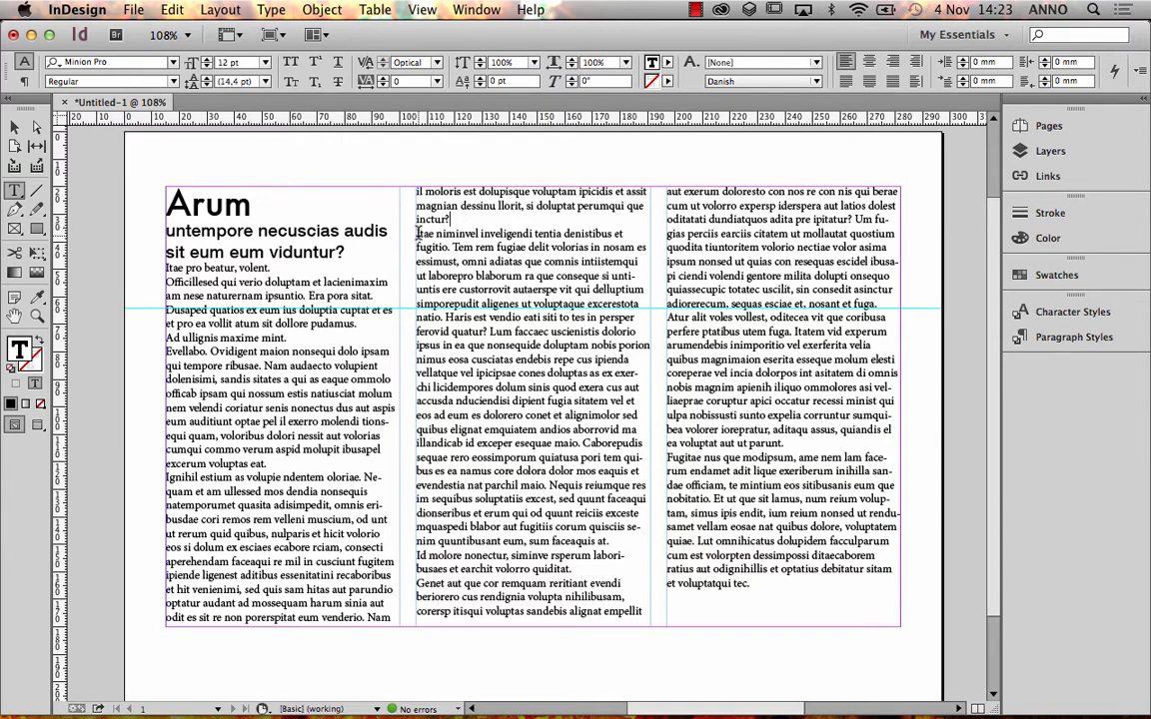
left_click_drag(418, 234, 507, 234)
left_click(460, 234)
left_click_drag(418, 233, 438, 235)
left_click(458, 304)
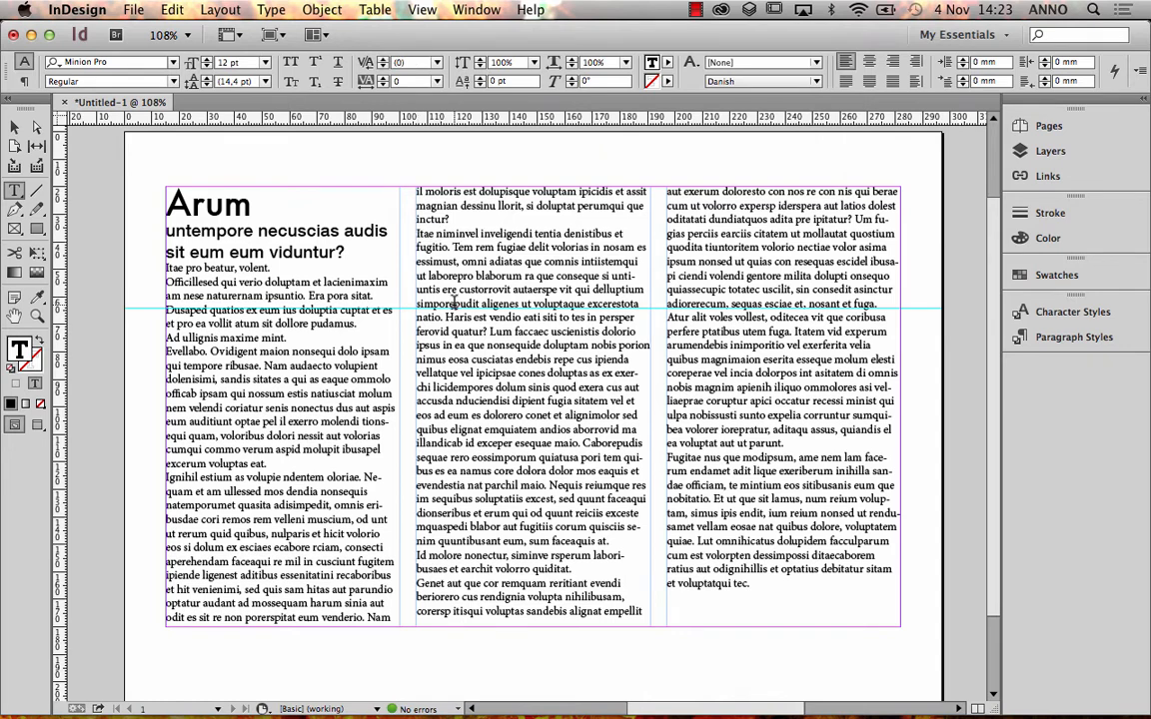
Delete "accusda" before "nduciendisi" in the second column and end the sentence after "aut" with a period.
left_click(457, 401)
key("BackSpace")
key("BackSpace")
key("BackSpace")
key("BackSpace")
key("BackSpace")
key("BackSpace")
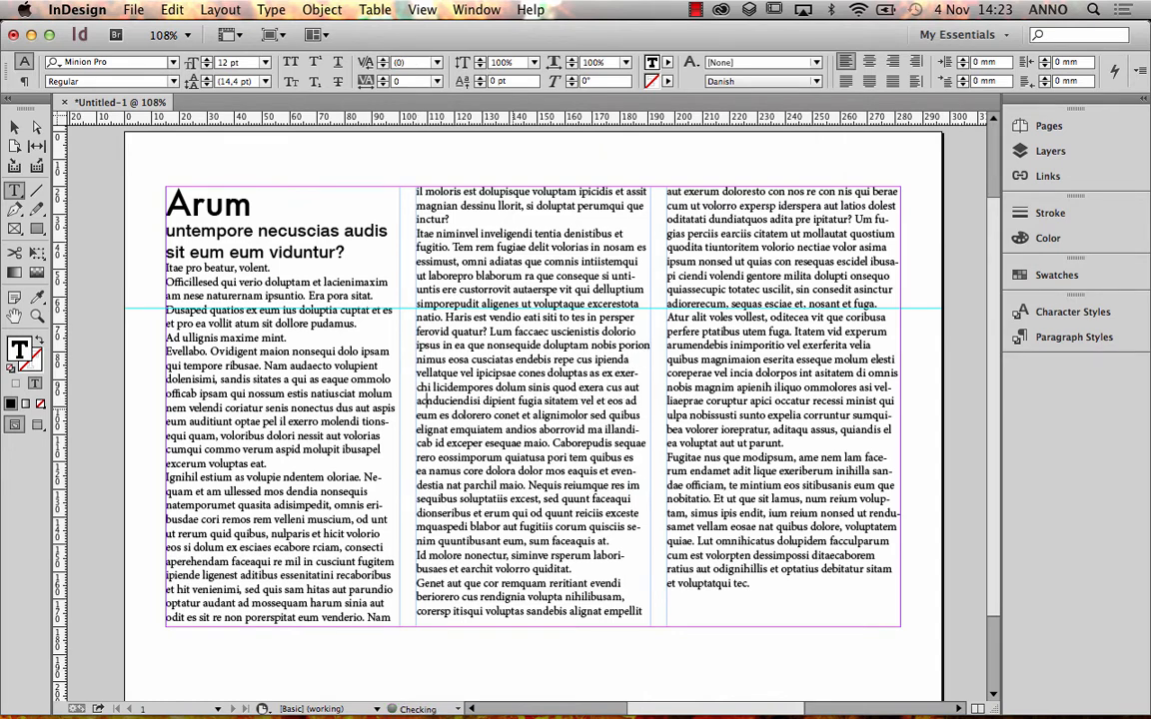
key("BackSpace")
key("BackSpace")
key("BackSpace")
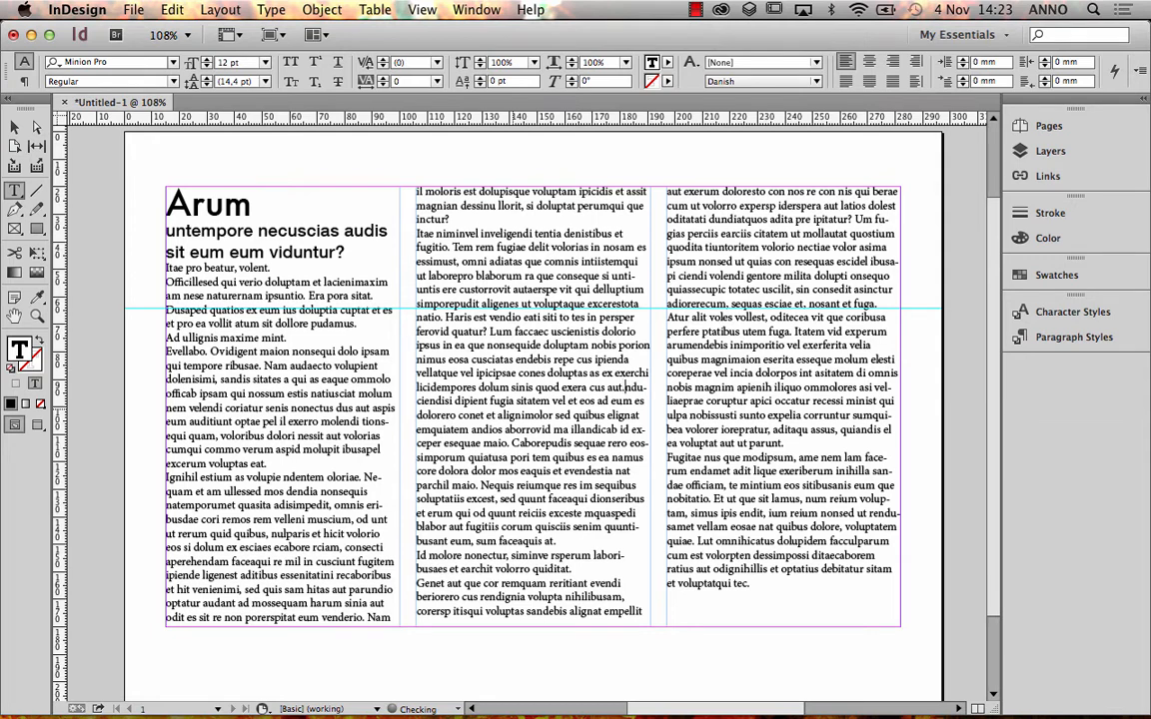
Isolate "nduciendisi dipient fugia" on its own line below a blank line and change its first word to "Duciendisi".
key("Return")
key("Return")
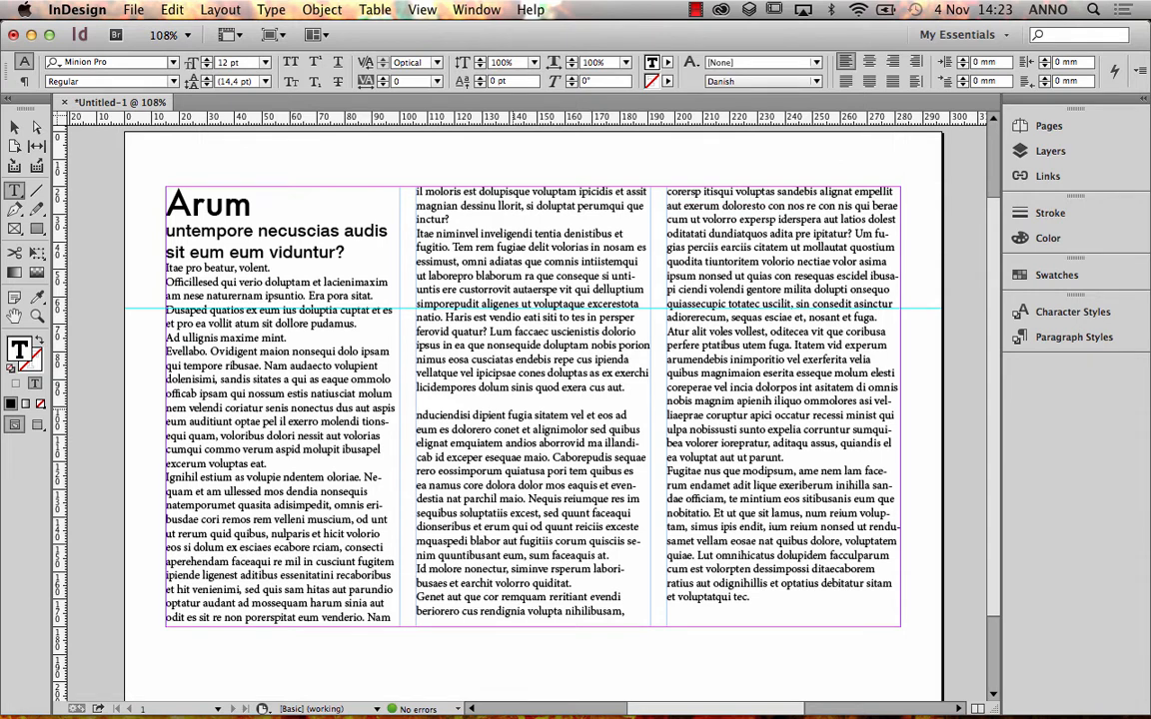
left_click(559, 412)
key("Return")
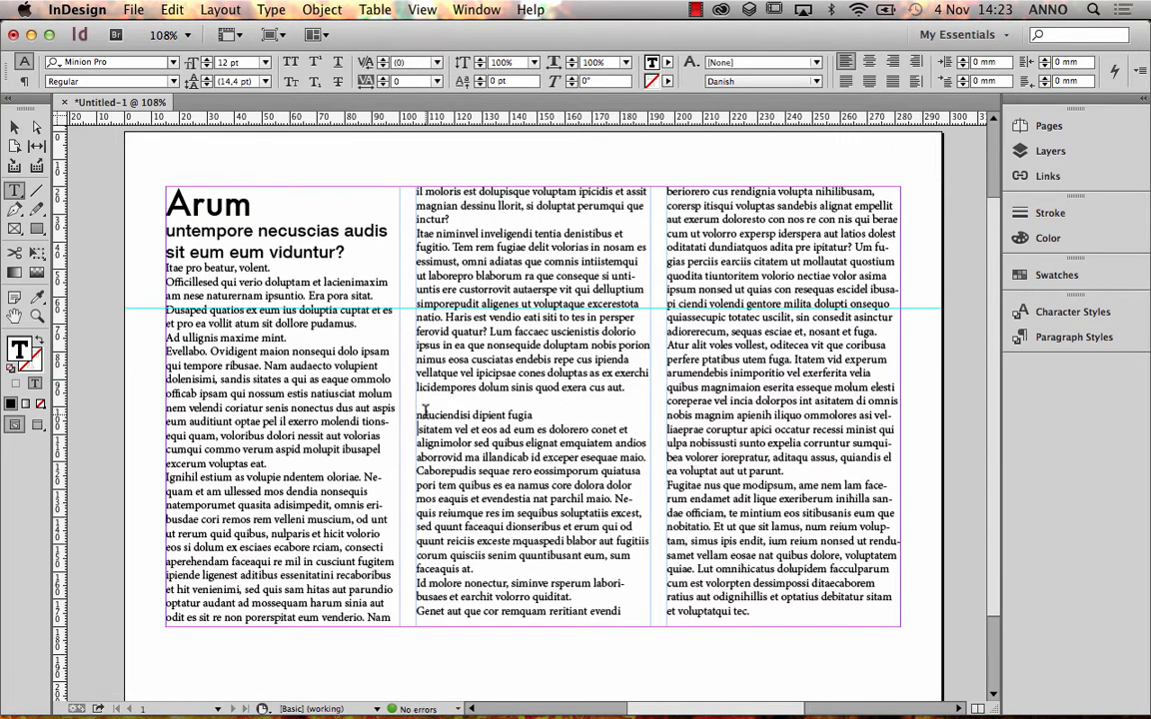
left_click(417, 414)
key("shift+Right")
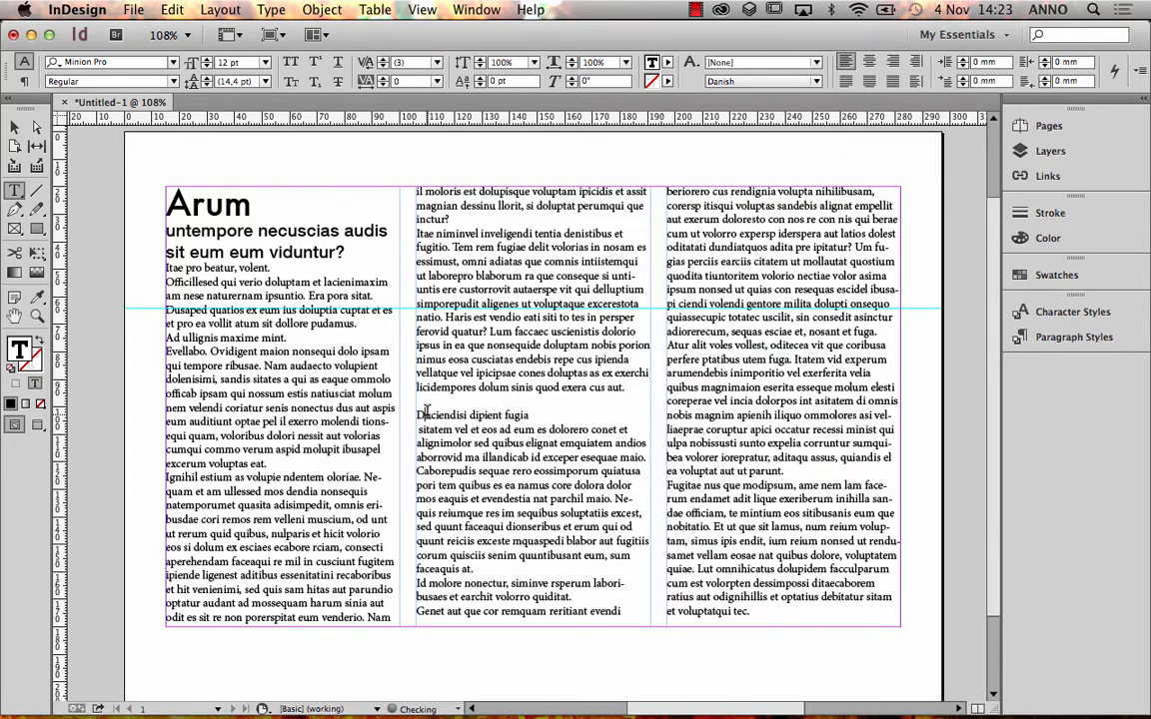
type("D")
Format the line "Duciendisi dipient fugia" in Helvetica Neue Medium at 18 pt.
triple_click(512, 414)
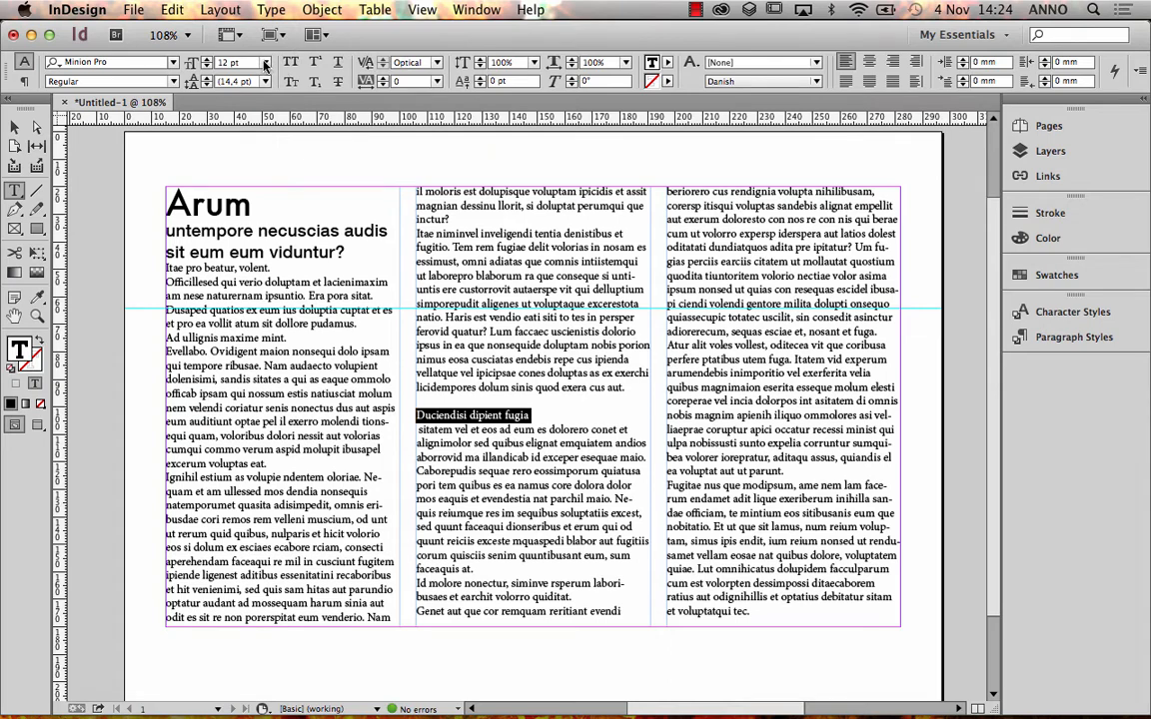
left_click(131, 62)
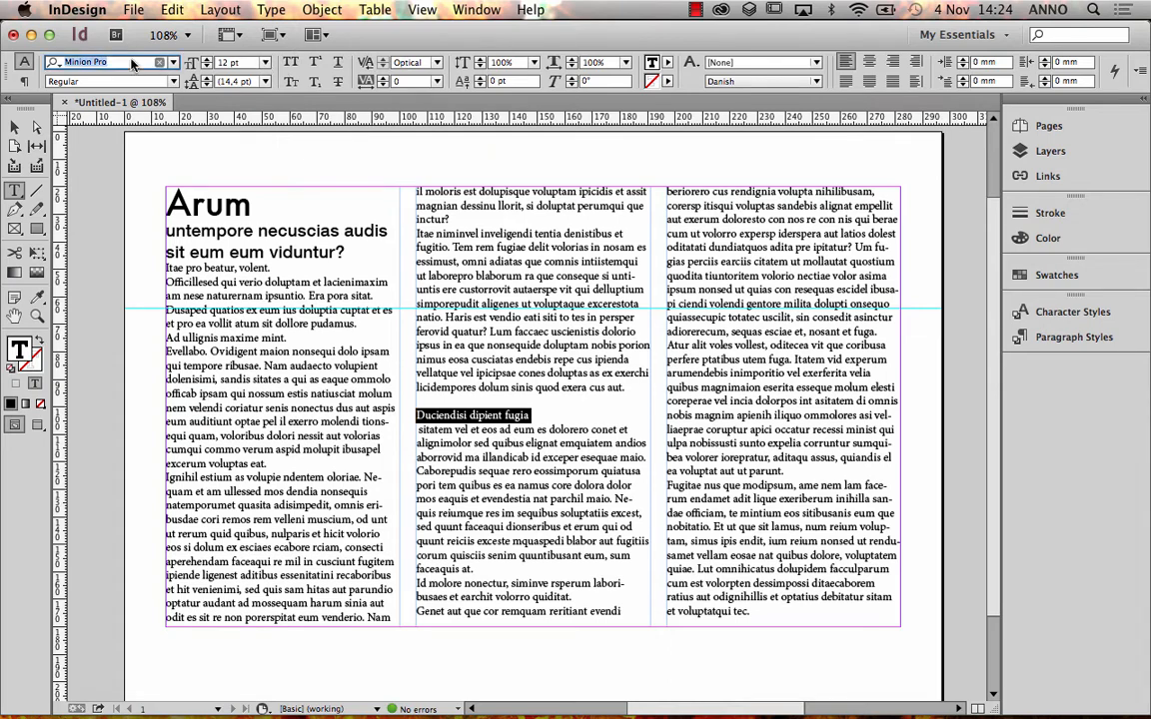
type("helve")
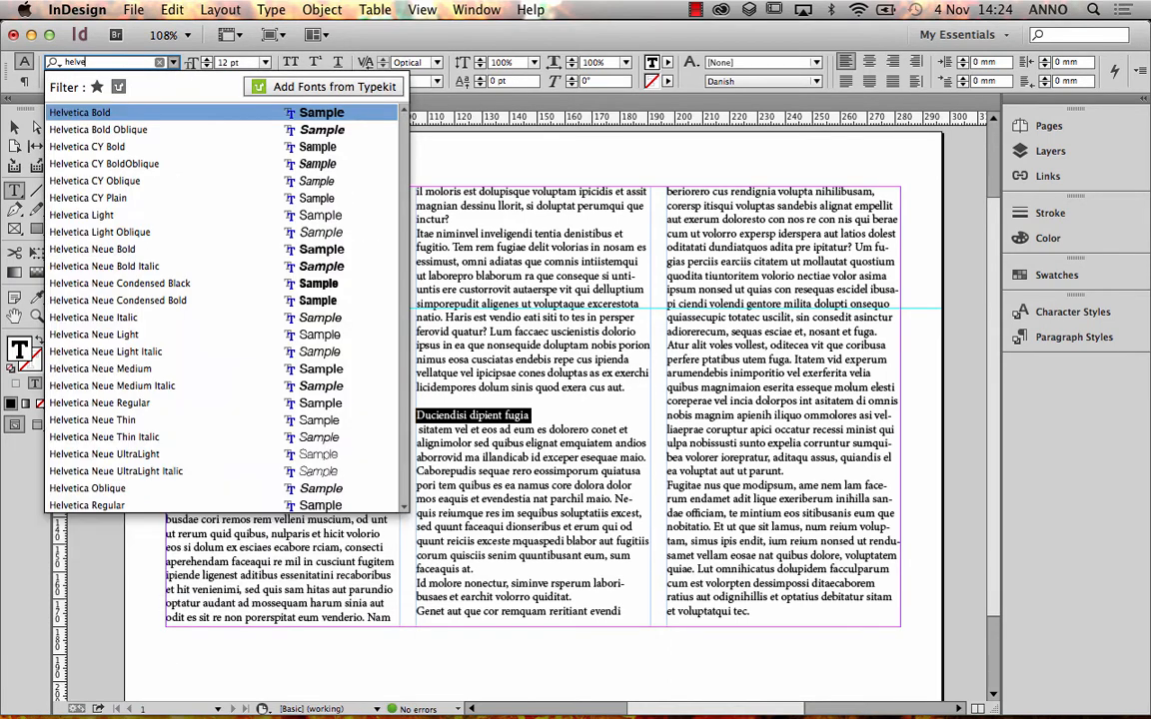
type("tica")
left_click(136, 369)
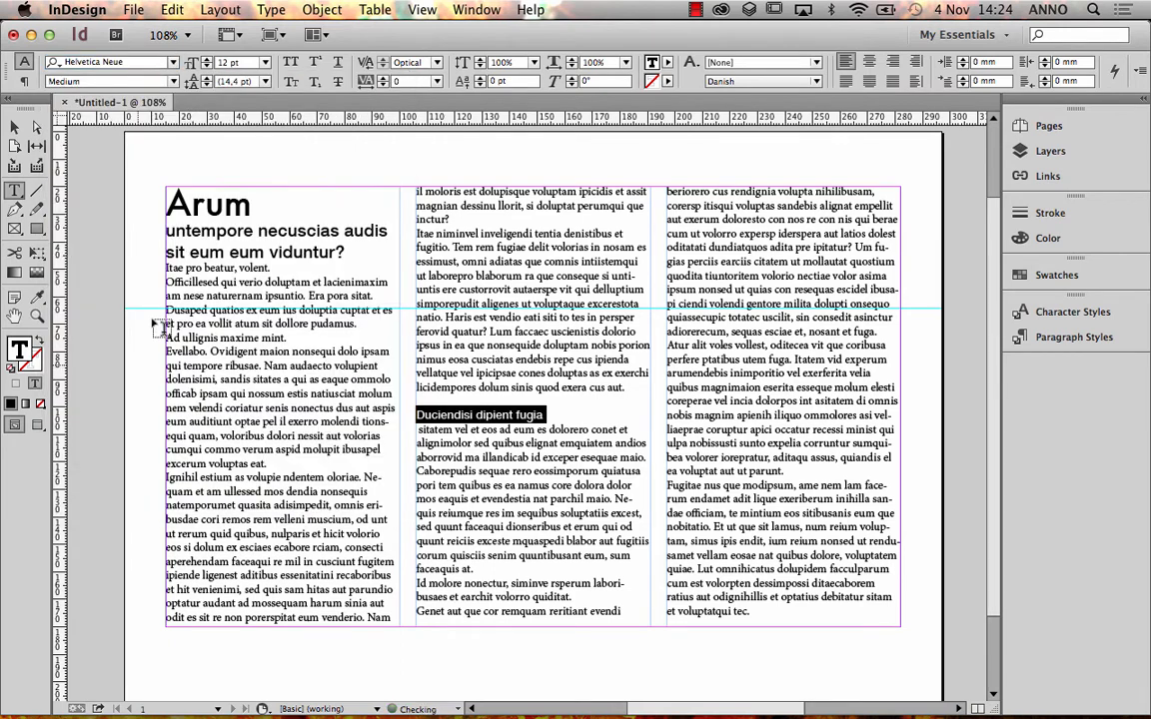
left_click(264, 62)
left_click(247, 228)
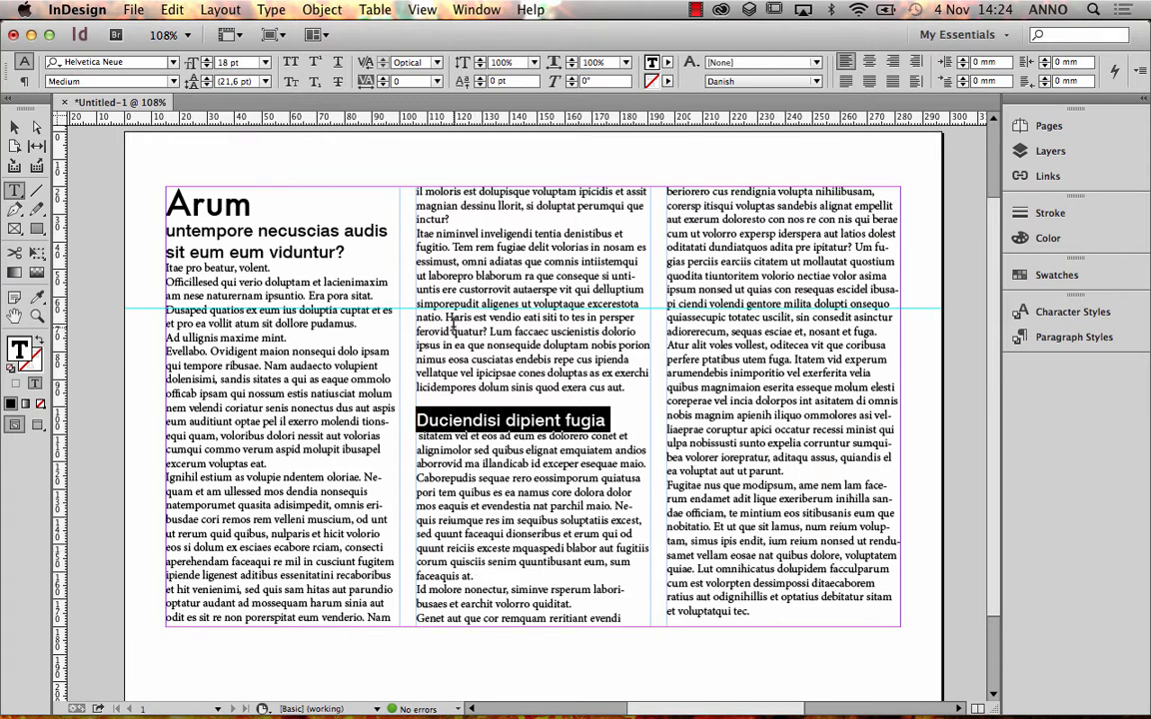
left_click(404, 286)
key("Return")
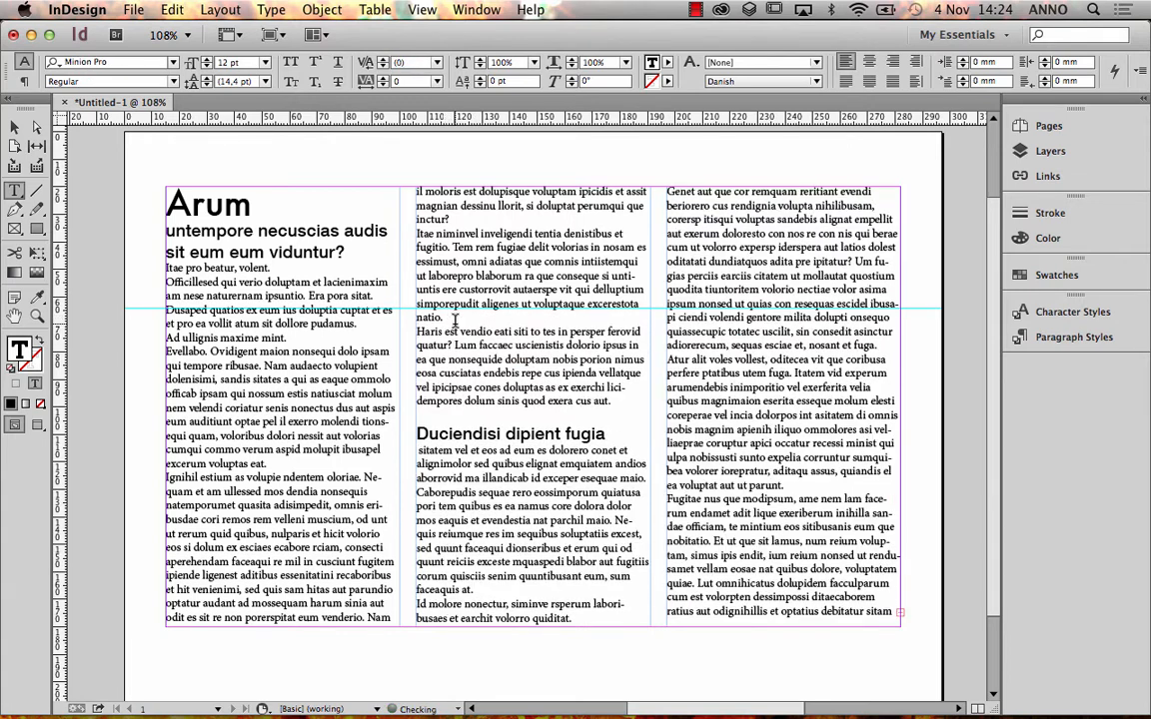
key("BackSpace")
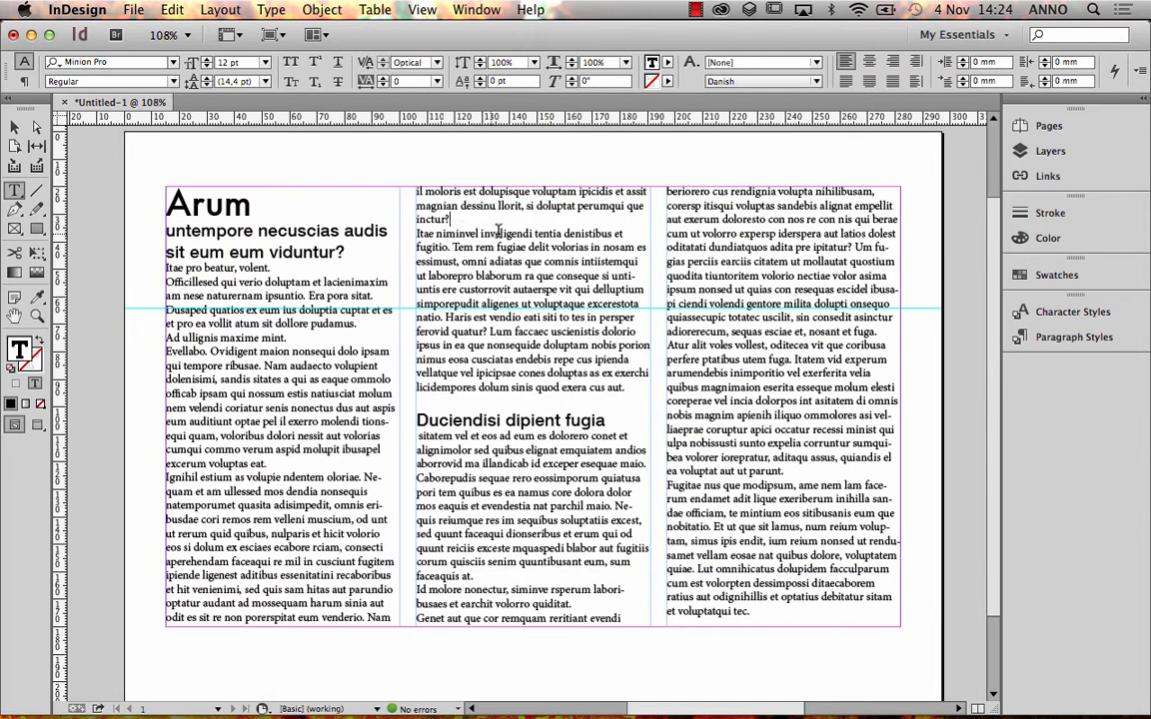
Put "Itae niminvel inveligendi" in the second column on its own line and format it in Helvetica Neue Medium at 18 pt.
left_click(535, 233)
key("Return")
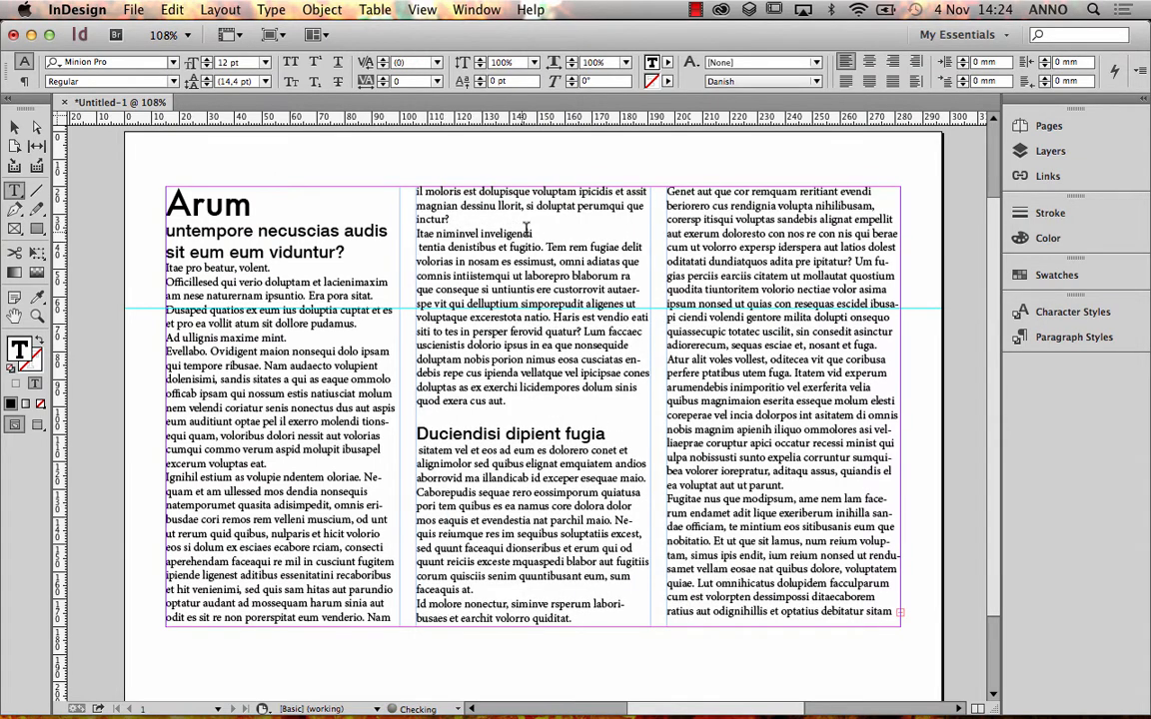
left_click_drag(536, 234, 415, 234)
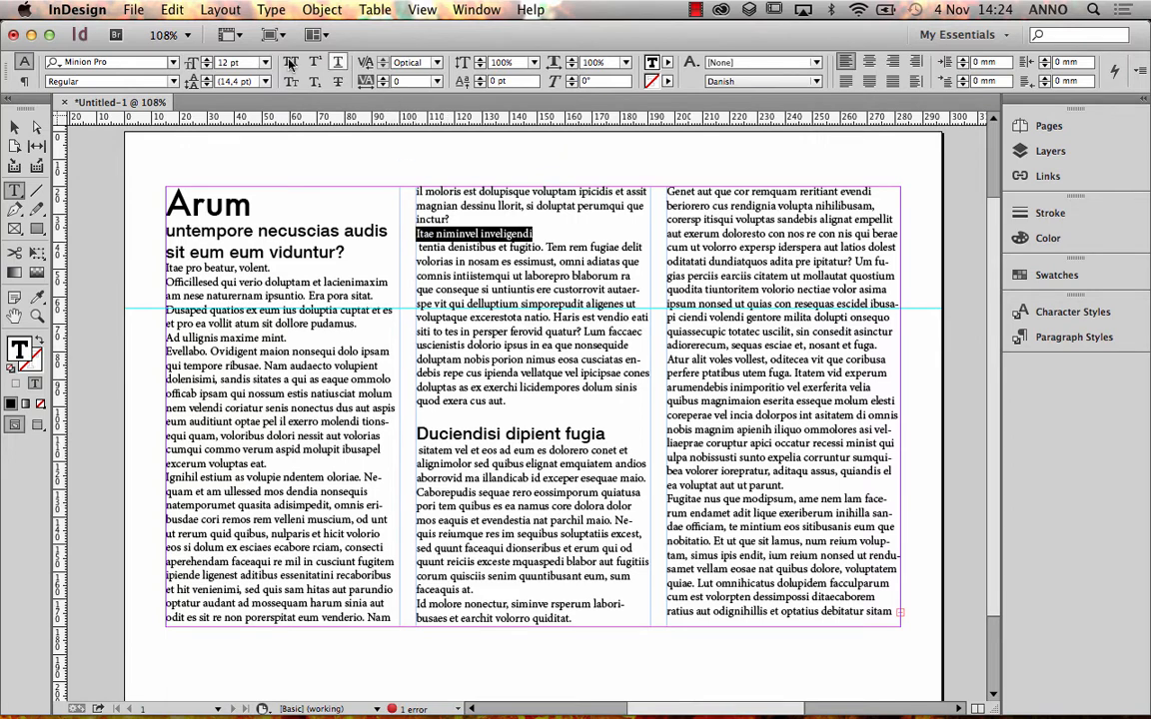
double_click(244, 64)
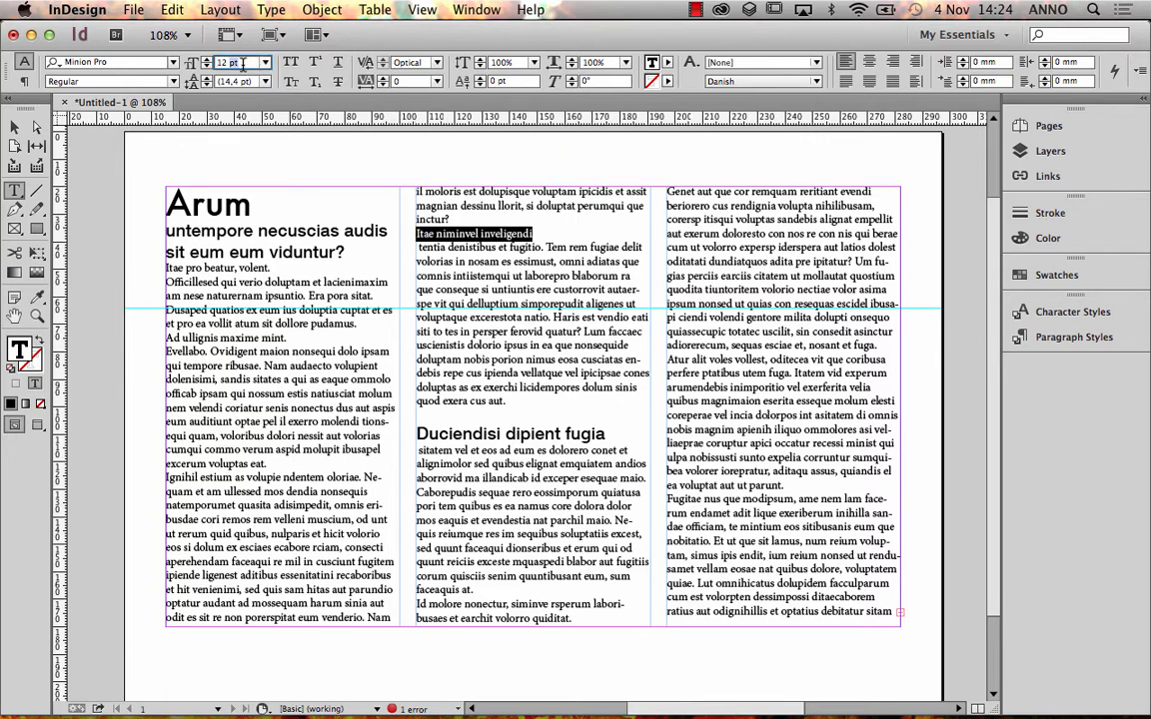
type("18")
left_click(139, 62)
type("Hel")
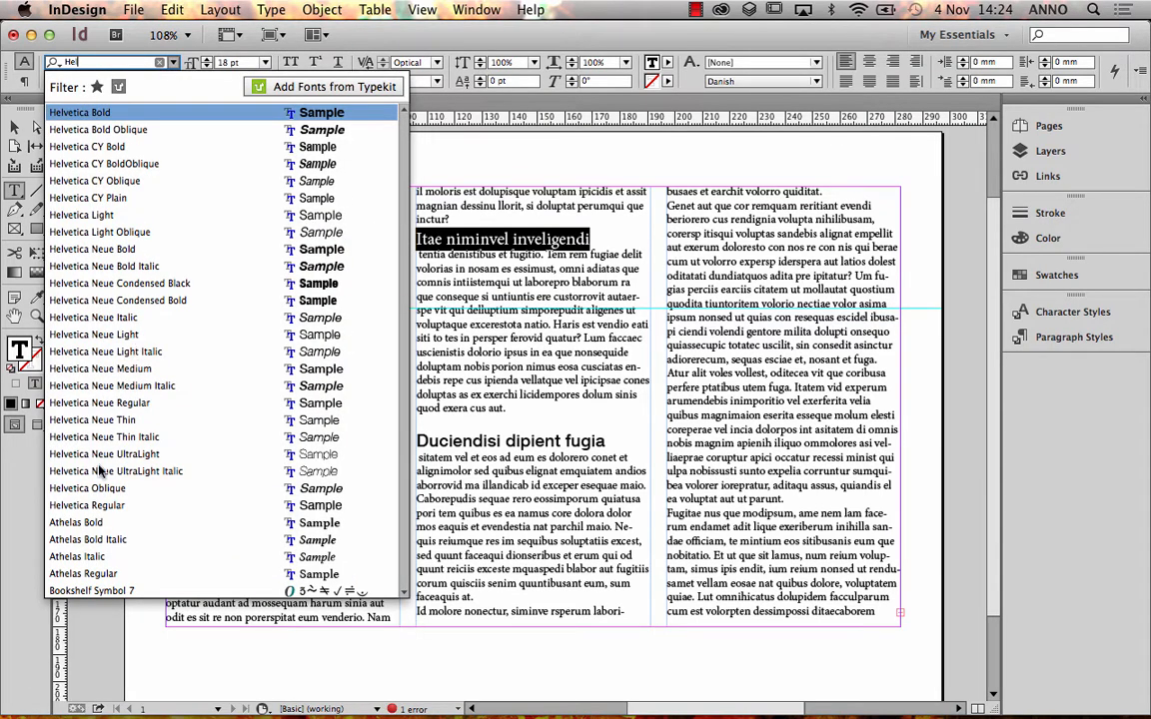
left_click(100, 369)
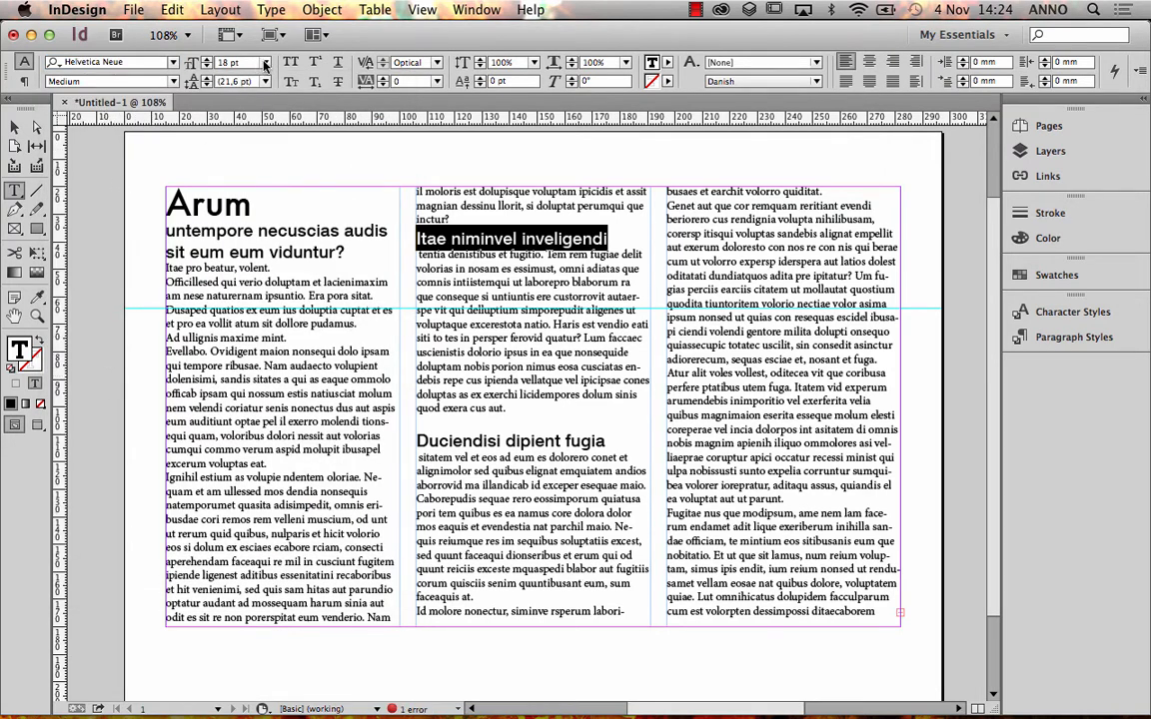
left_click(464, 238)
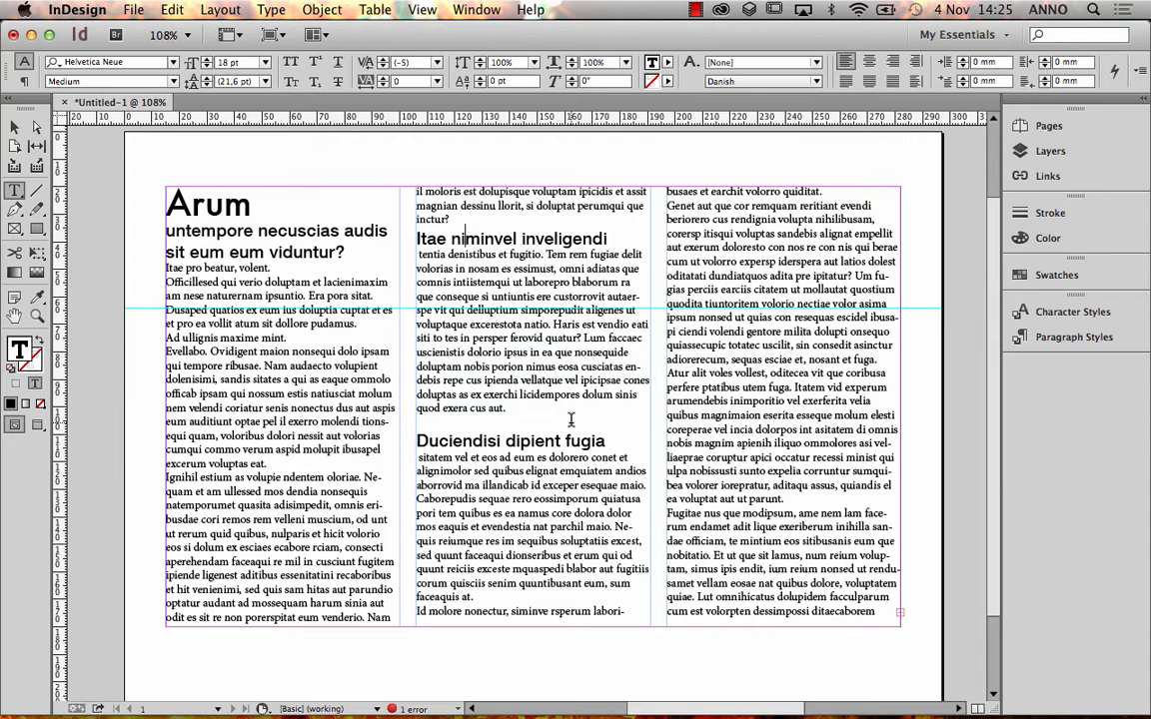
left_click(619, 242)
key("Return")
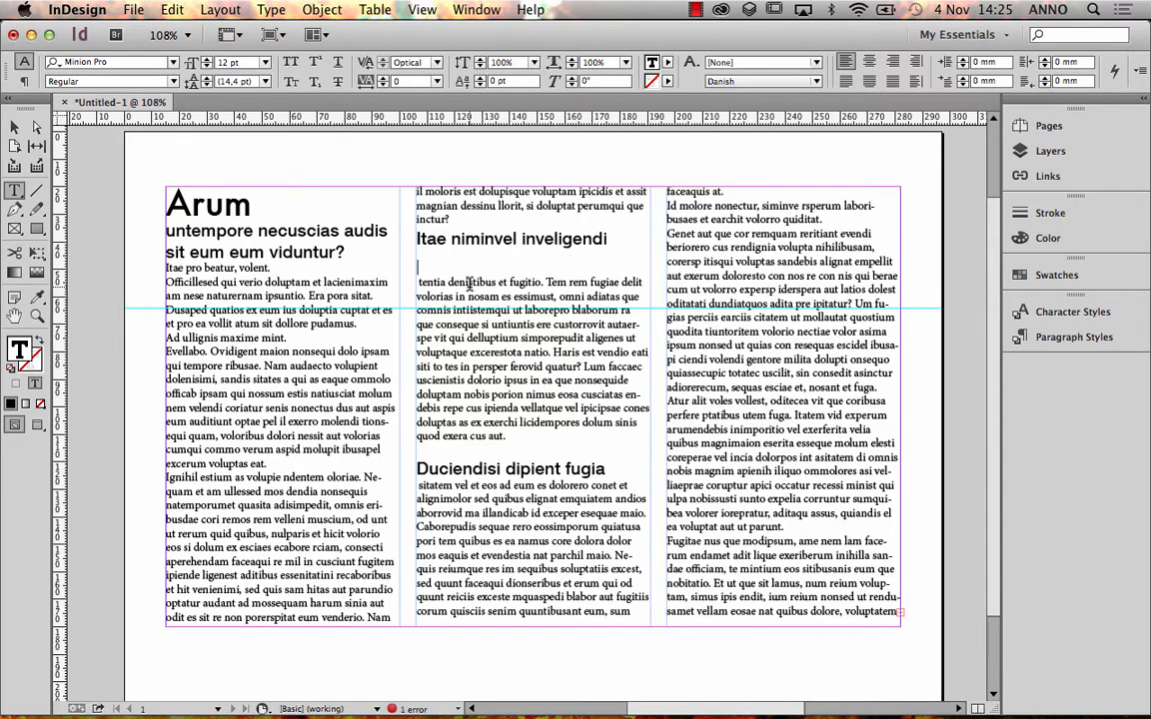
key("BackSpace")
key("BackSpace")
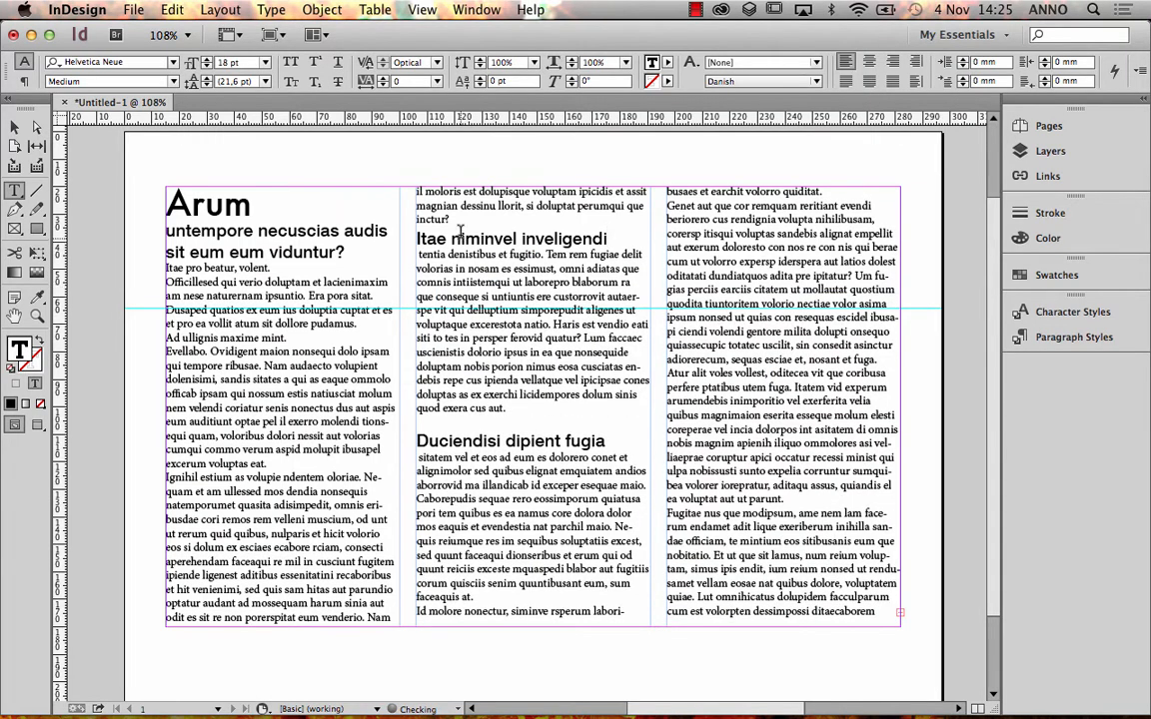
Insert one blank line below the subheading "Itae niminvel inveligendi" and set its font size to 18 pt.
key("Return")
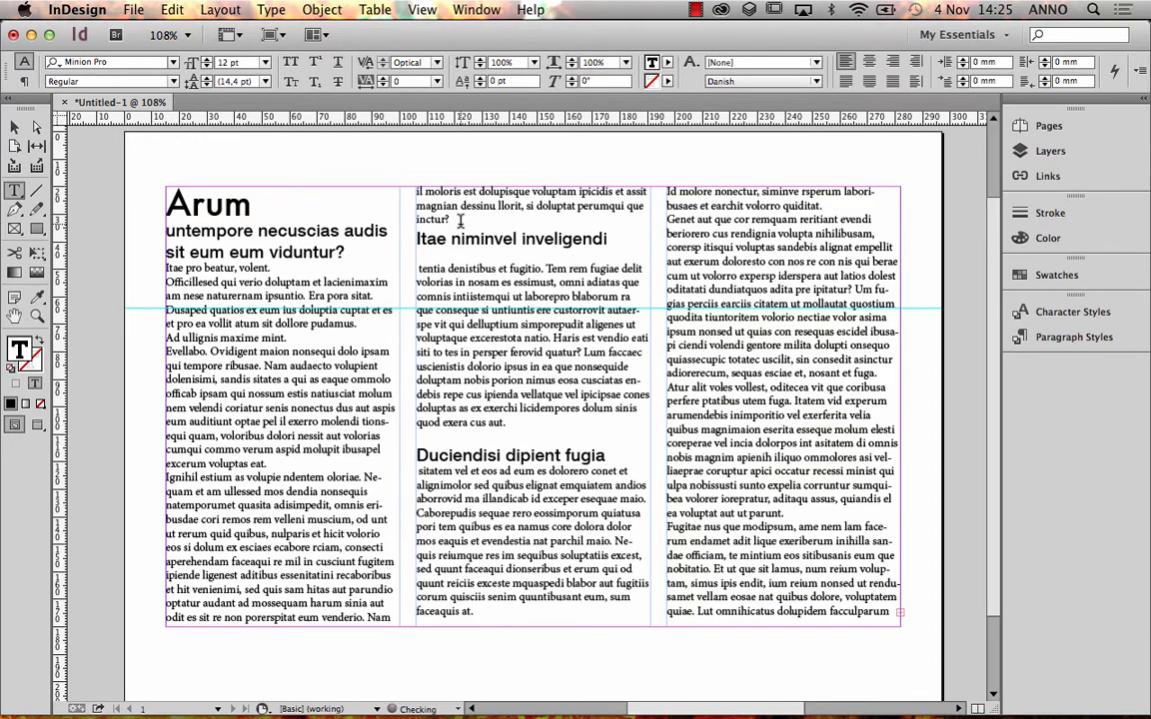
left_click(266, 63)
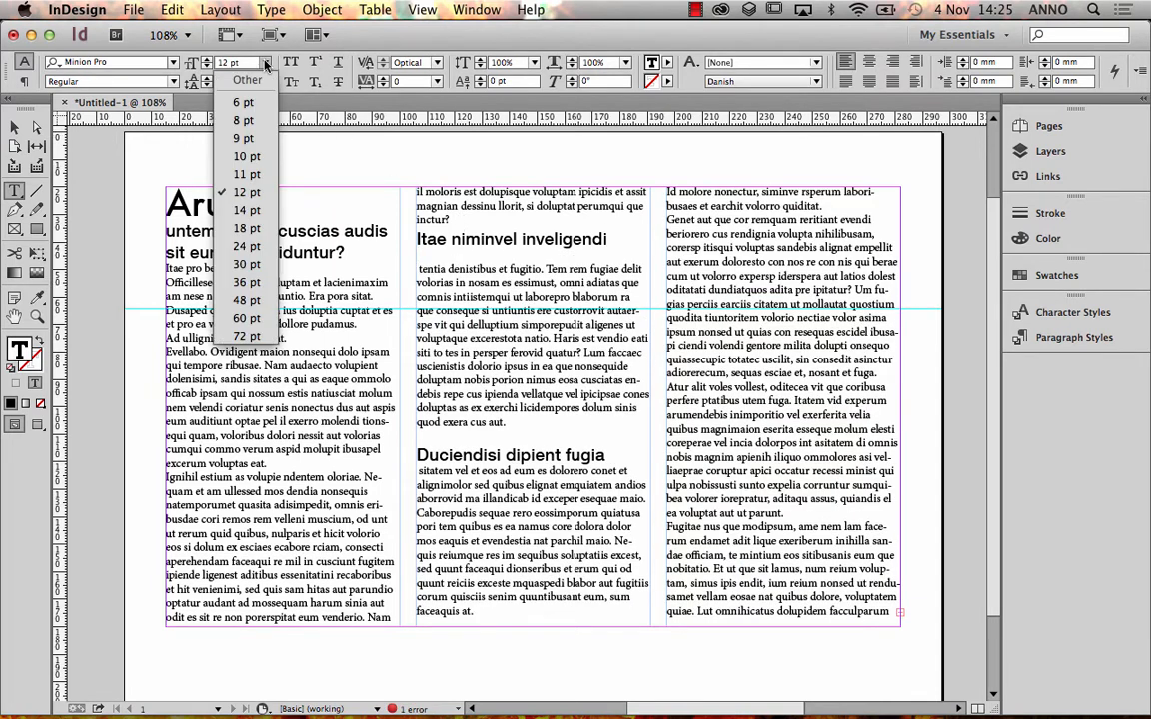
left_click(247, 227)
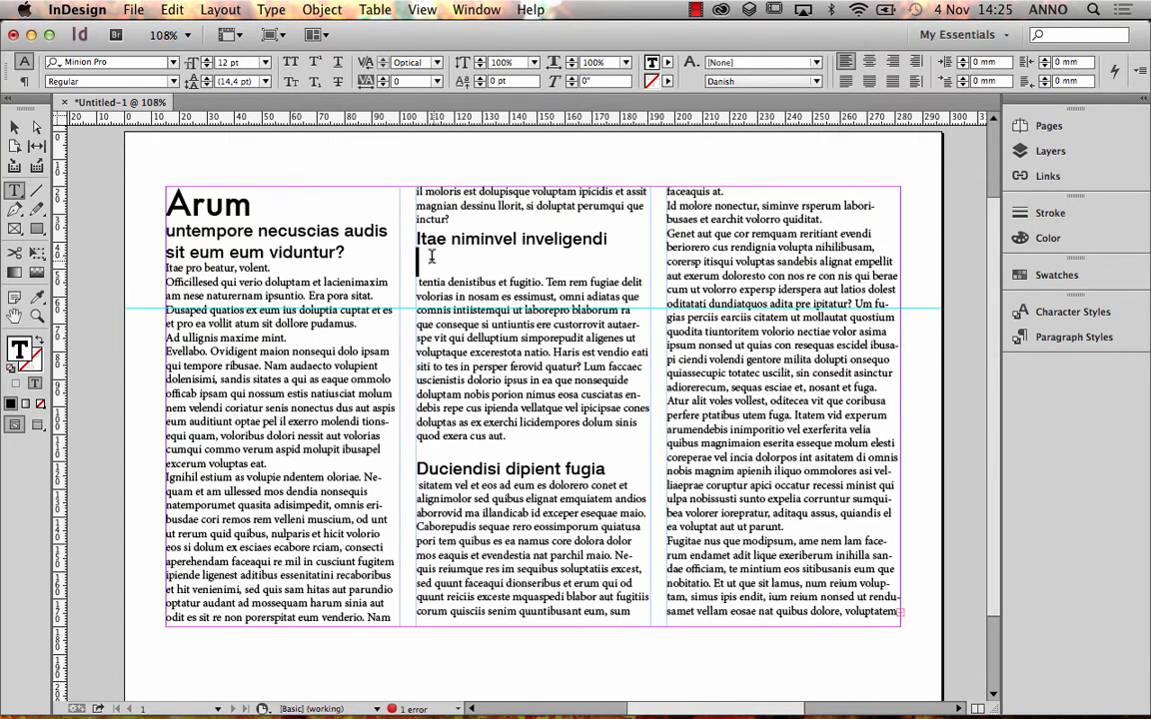
left_click(242, 64)
left_click(190, 61)
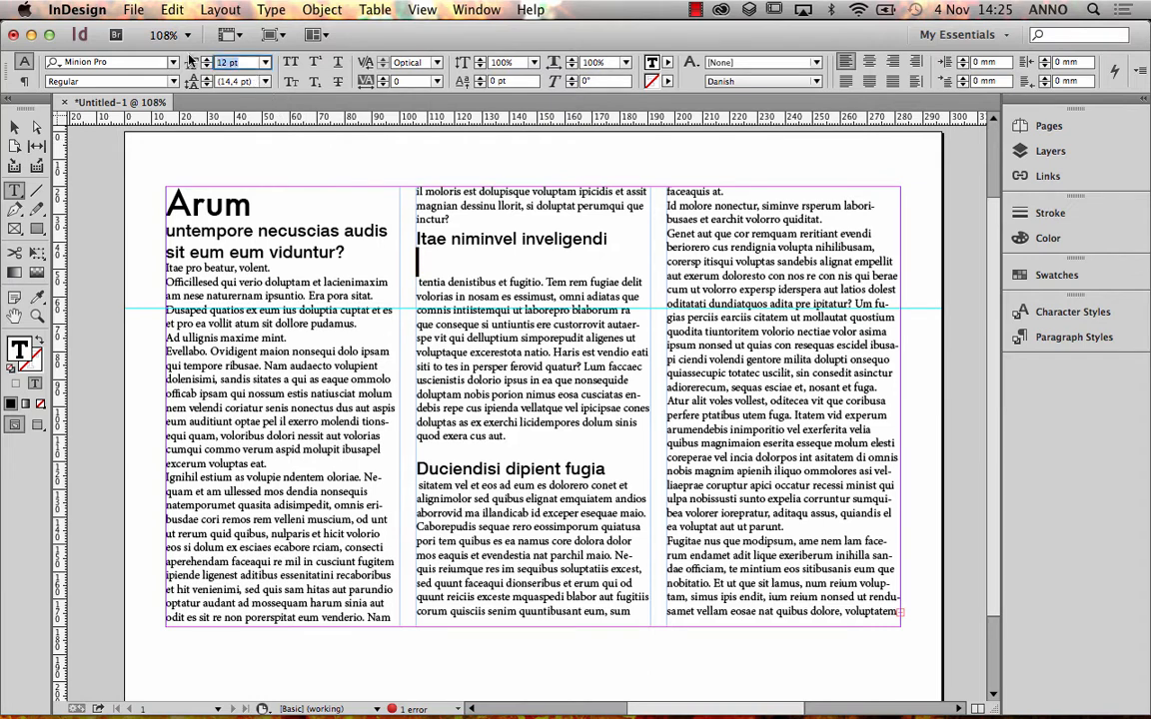
type("18")
key("Return")
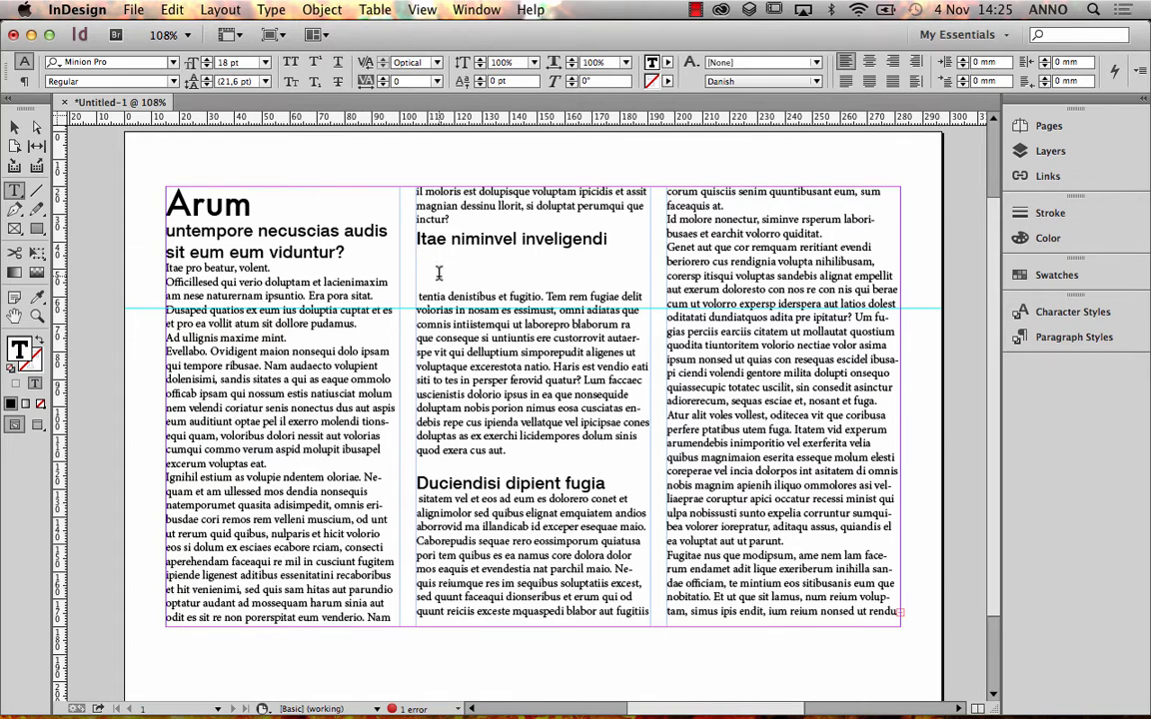
key("BackSpace")
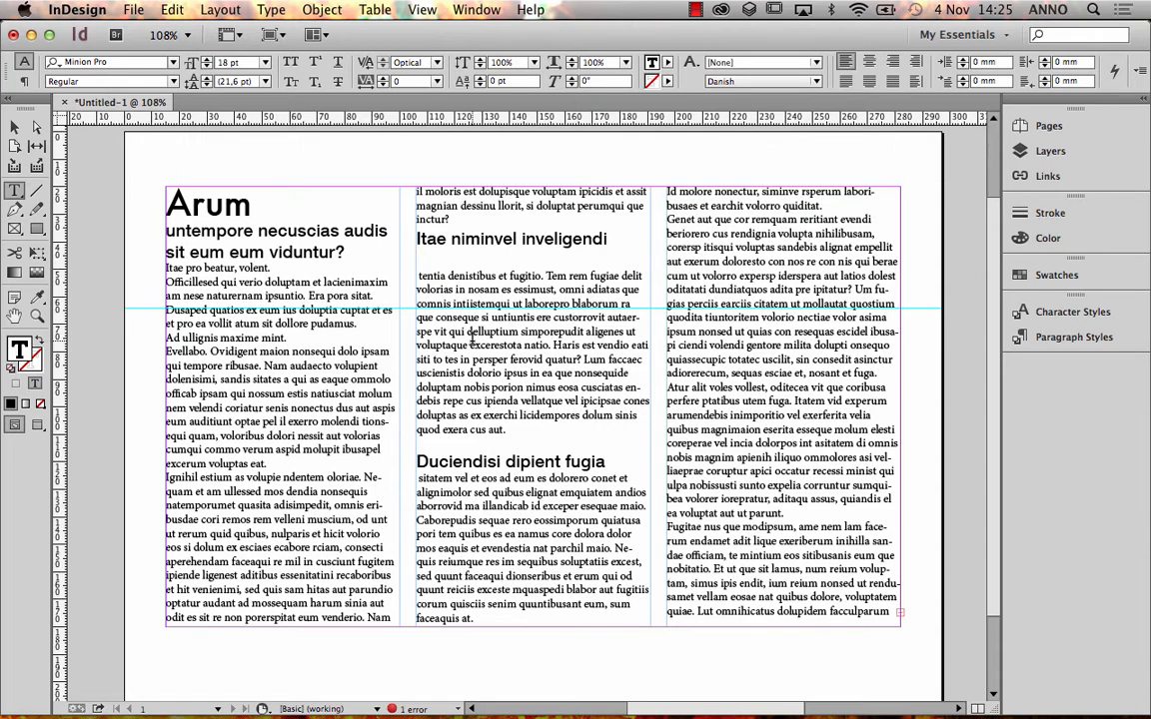
Deselect the text and show the baseline grid on the page.
left_click(16, 128)
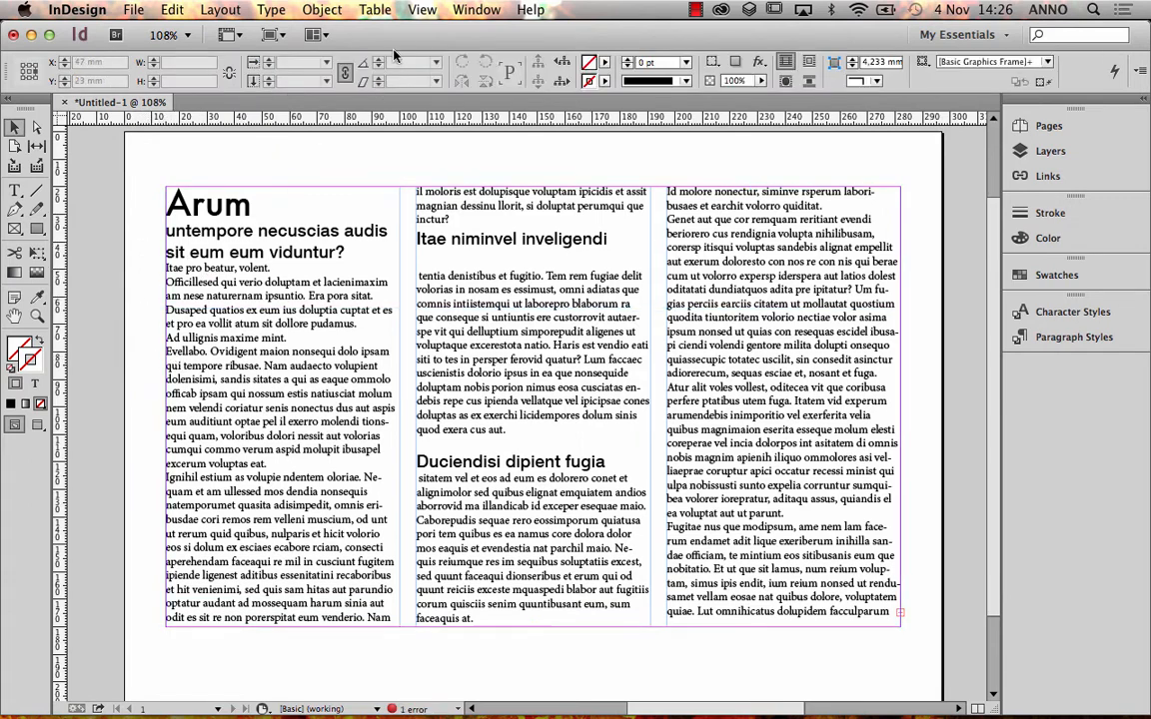
left_click(419, 10)
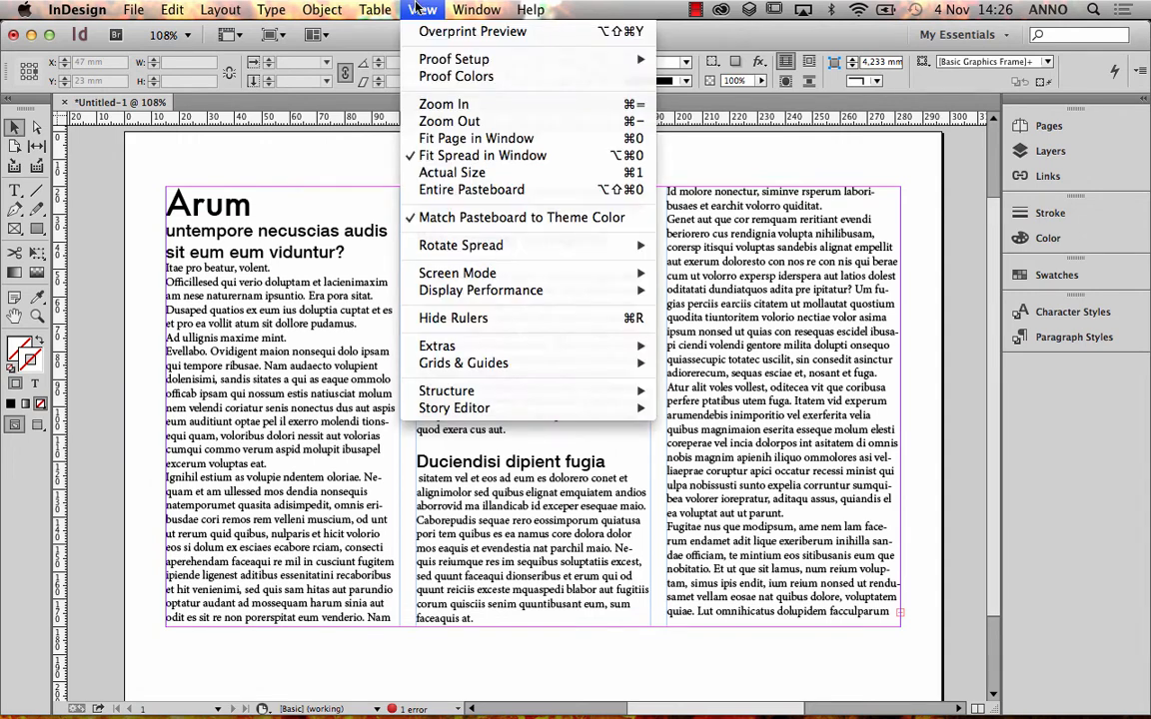
mouse_move(459, 362)
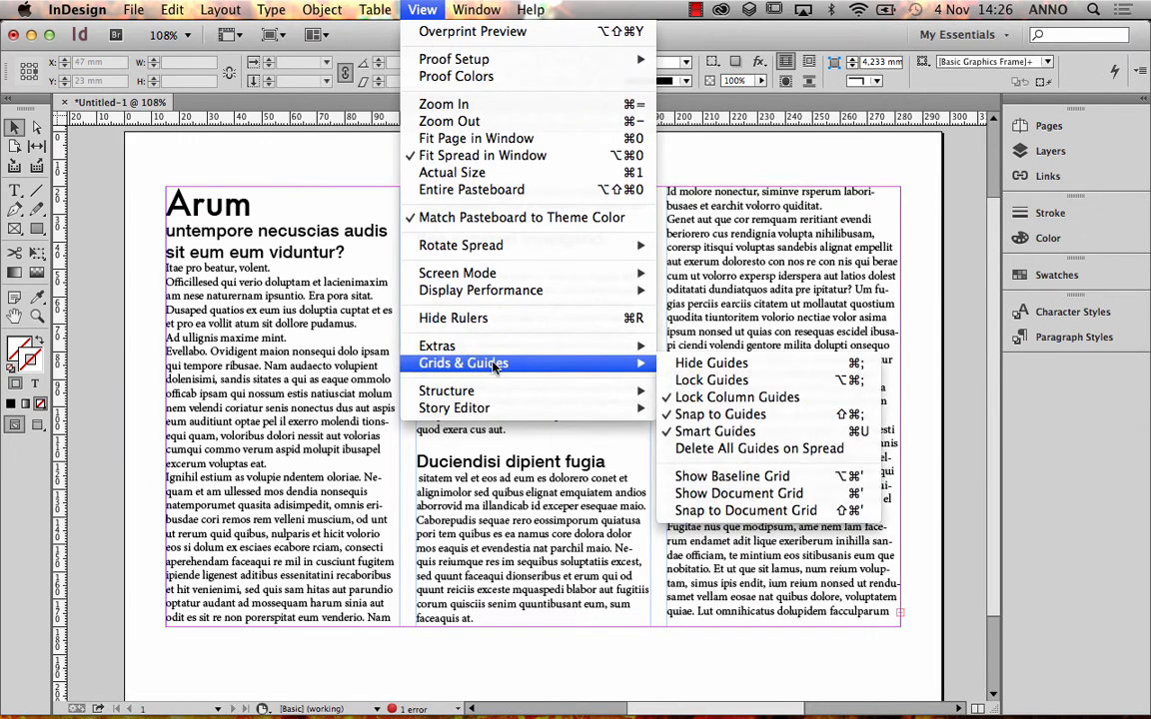
left_click(857, 484)
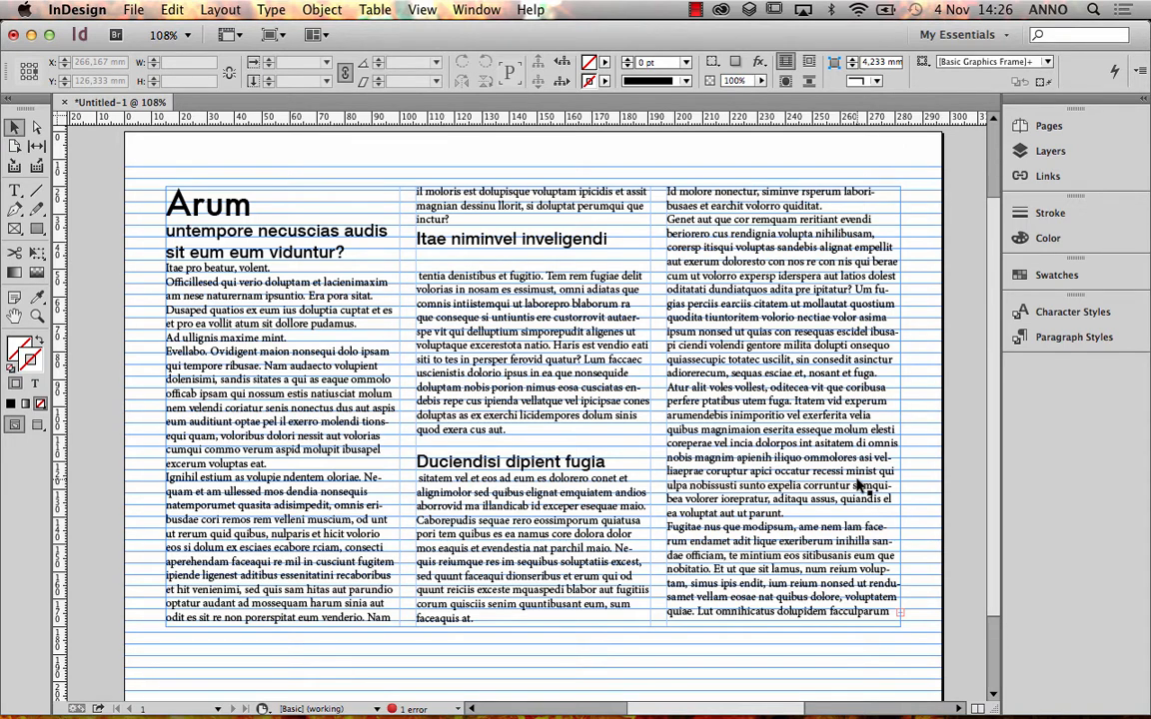
Examine the baseline grid across the whole page and the three text columns at different magnifications.
key("super+minus")
key("super+minus")
key("super+minus")
key("super+minus")
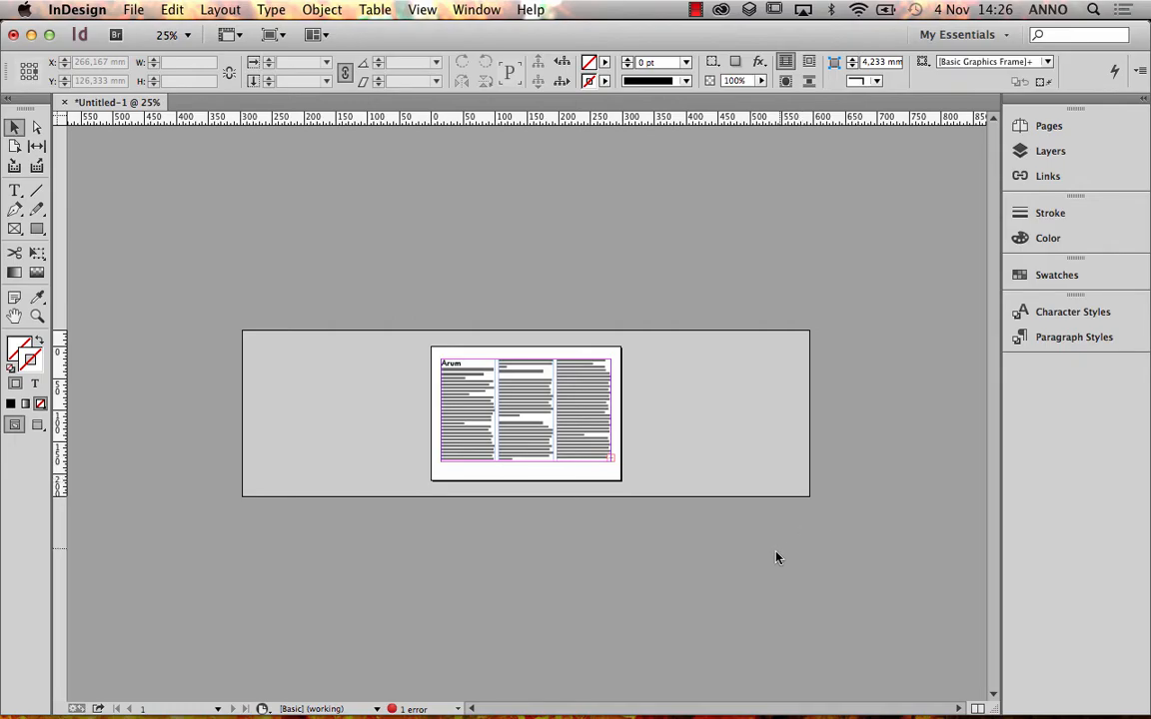
key("super+1")
key("super+equal")
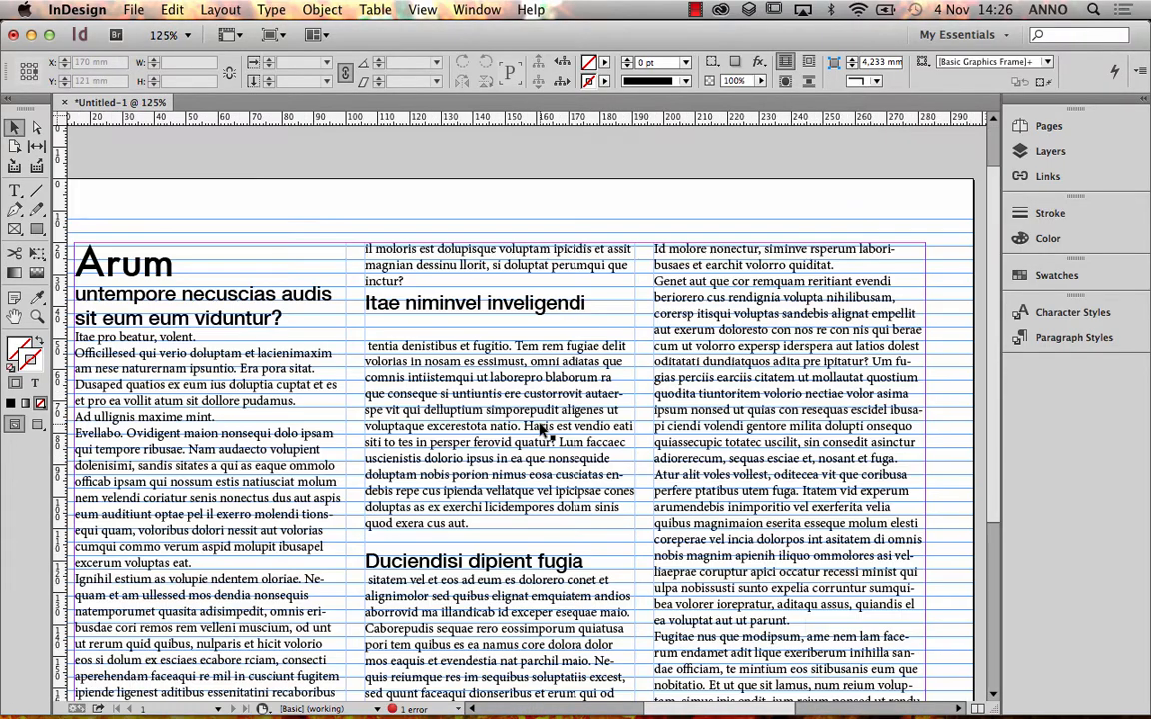
key("super+minus")
scroll(522, 465, "down", 2)
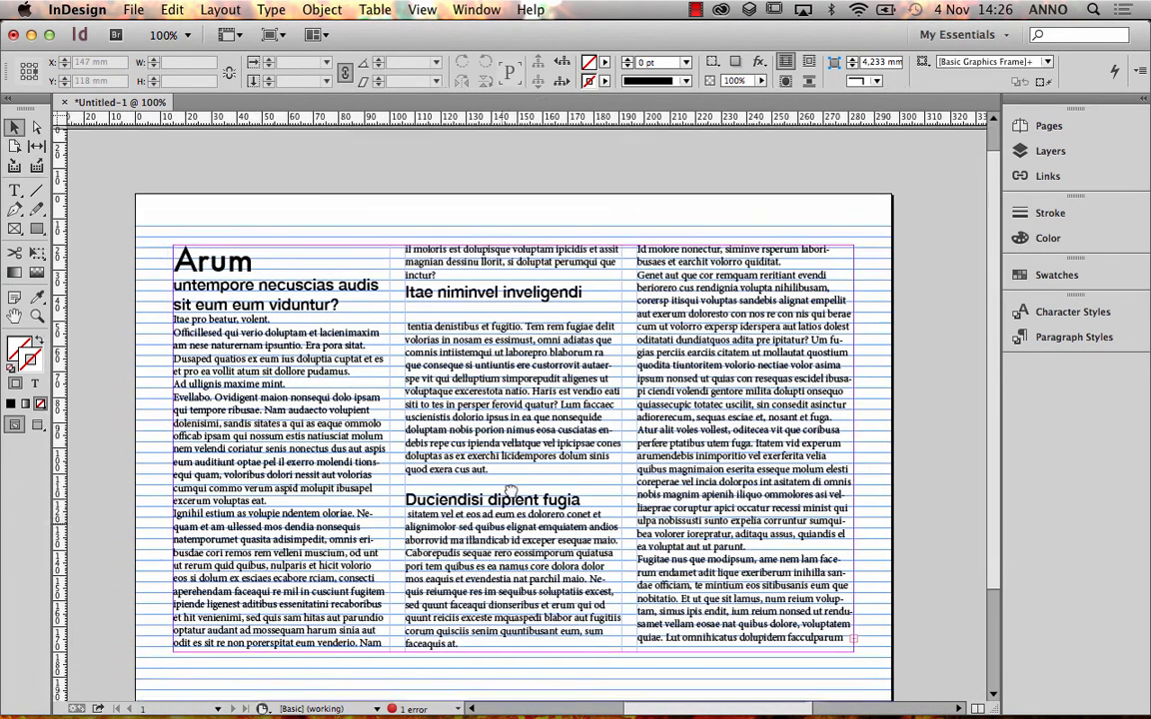
scroll(519, 460, "down", 2)
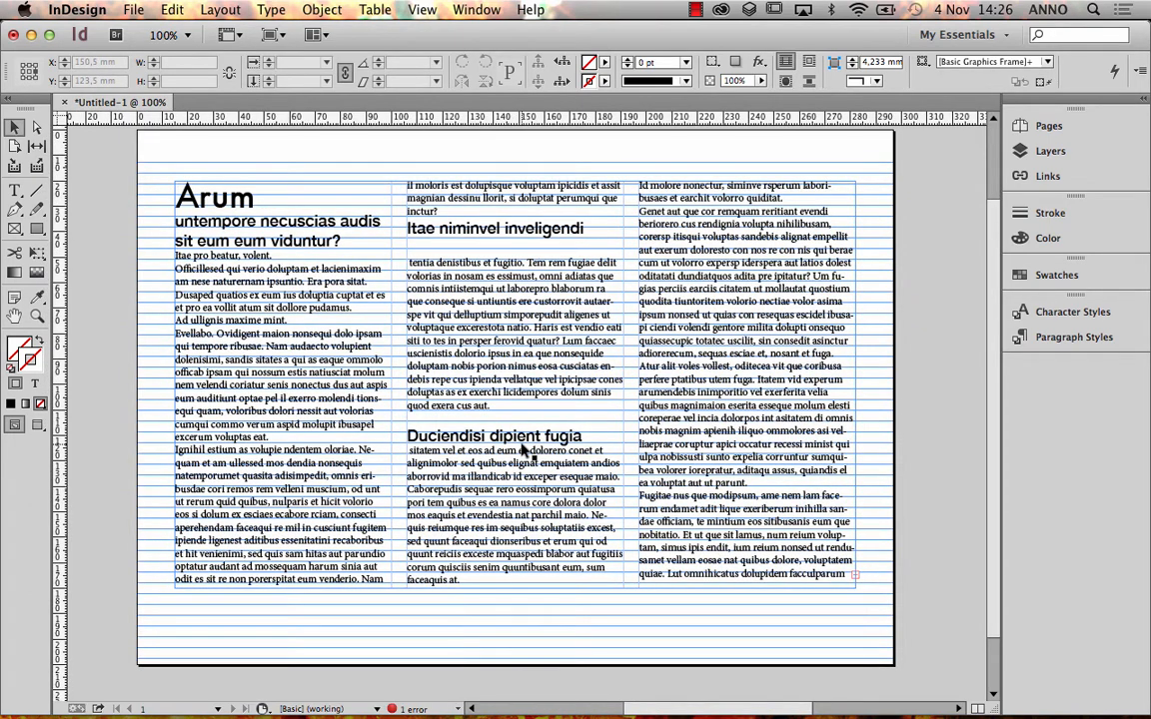
Compare the page in Preview and Normal screen mode, with the baseline grid hidden and shown, ending in Normal mode.
key("w")
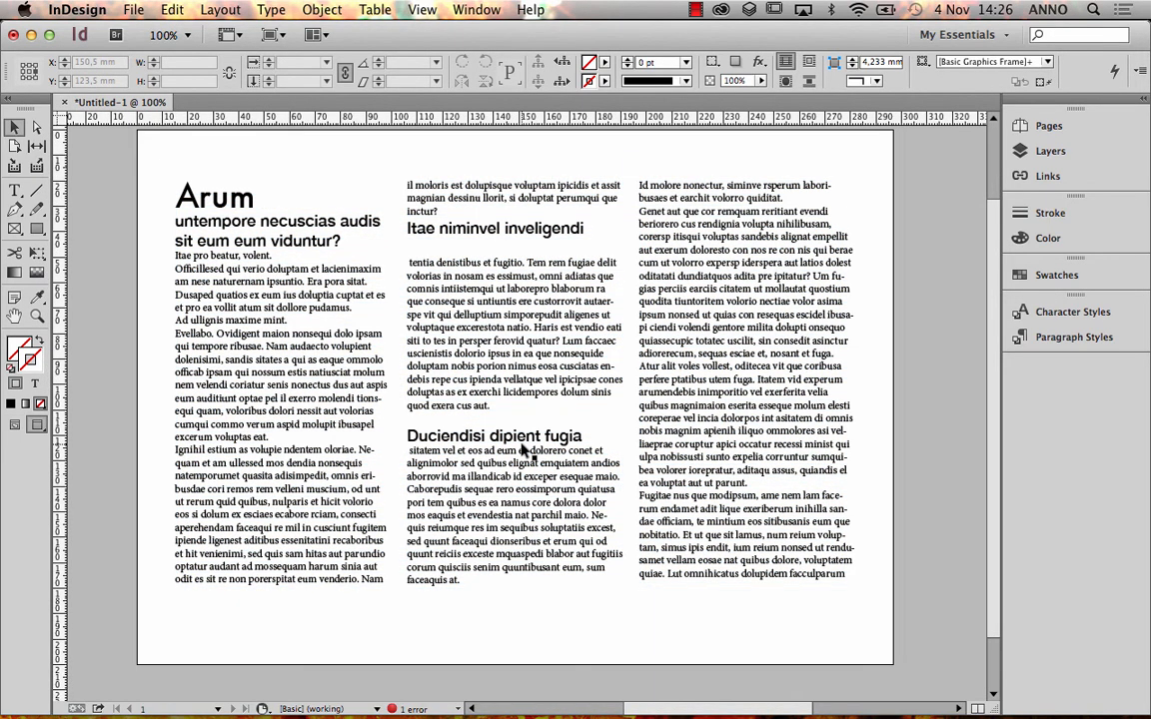
key("w")
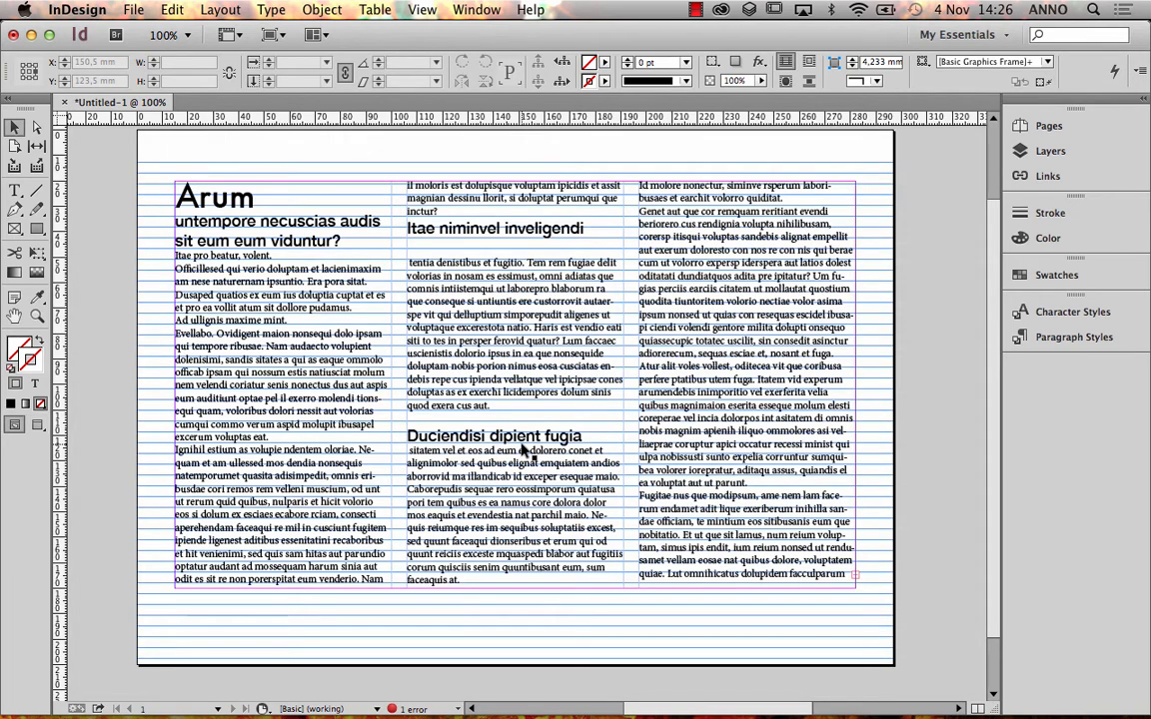
key("w")
key("w")
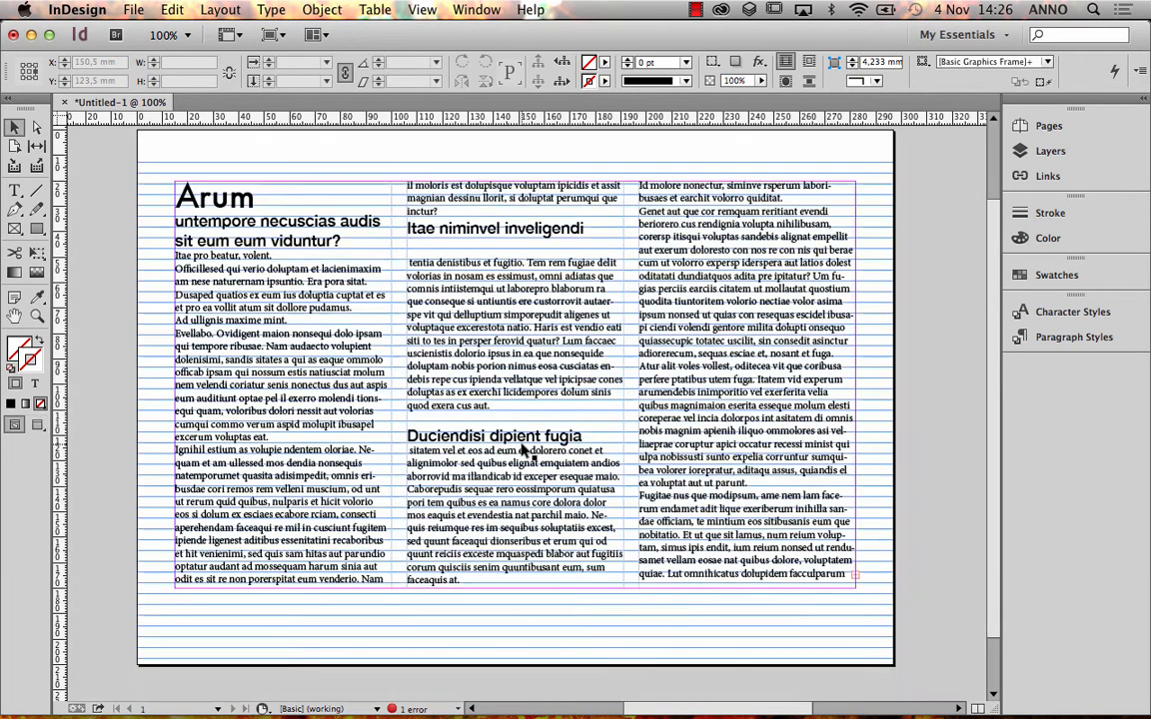
key("w")
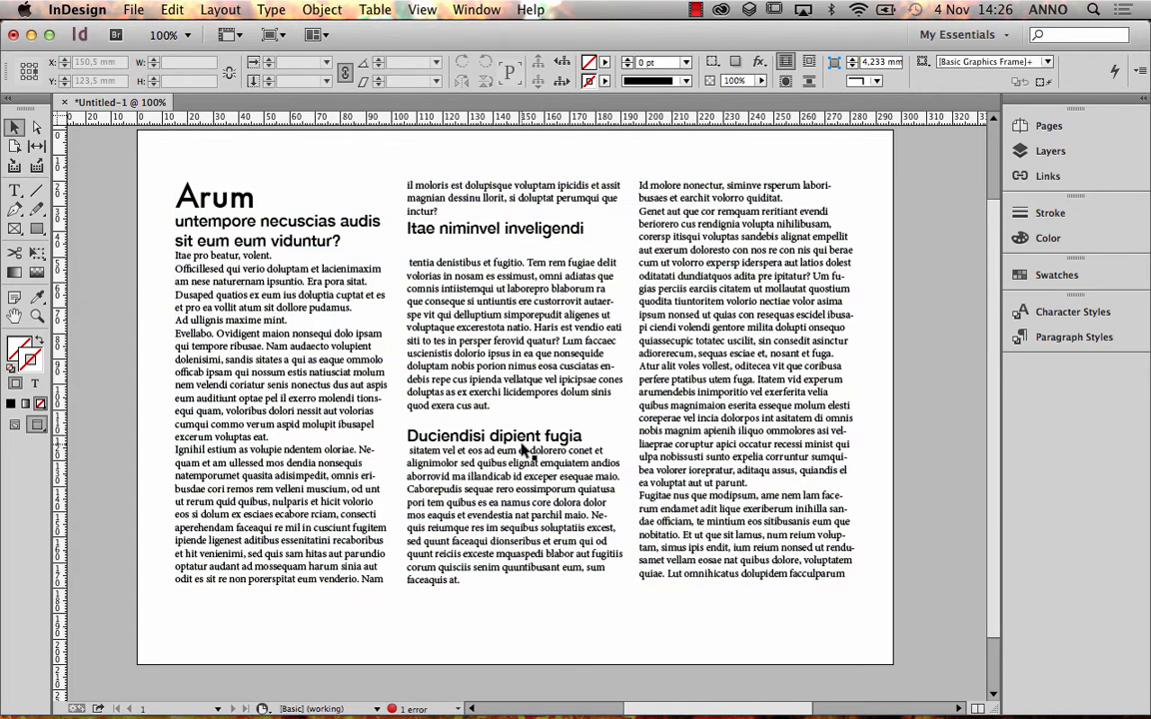
key("w")
key("w")
key("w")
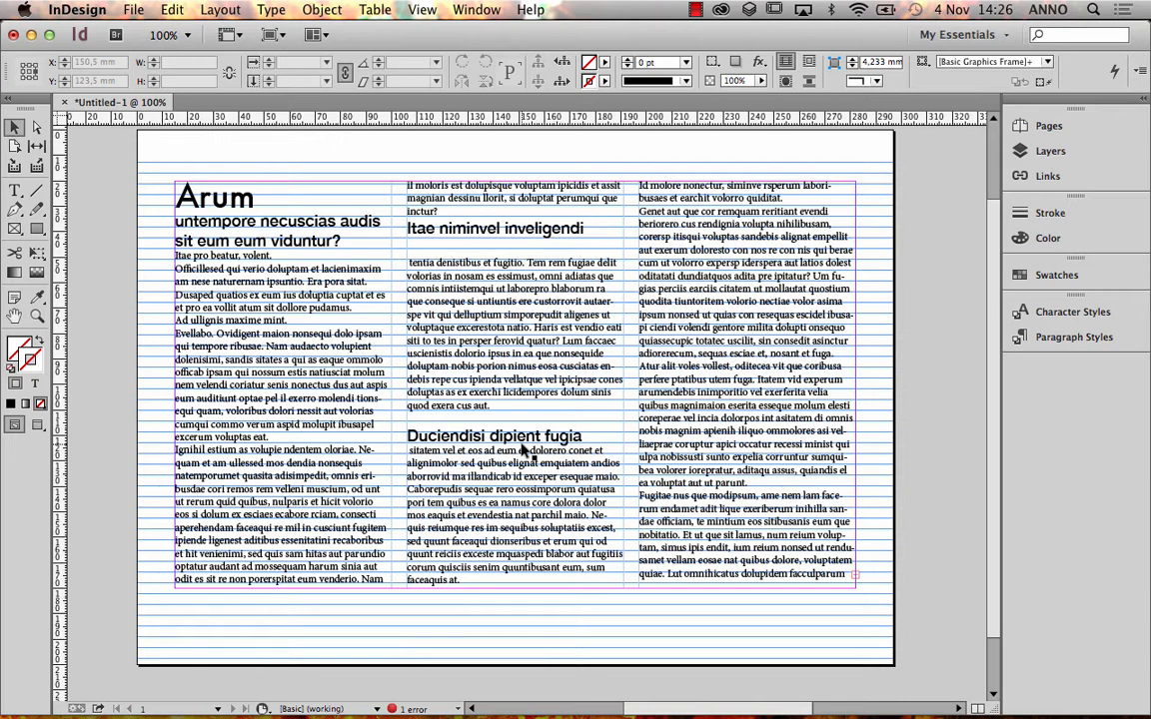
key("w")
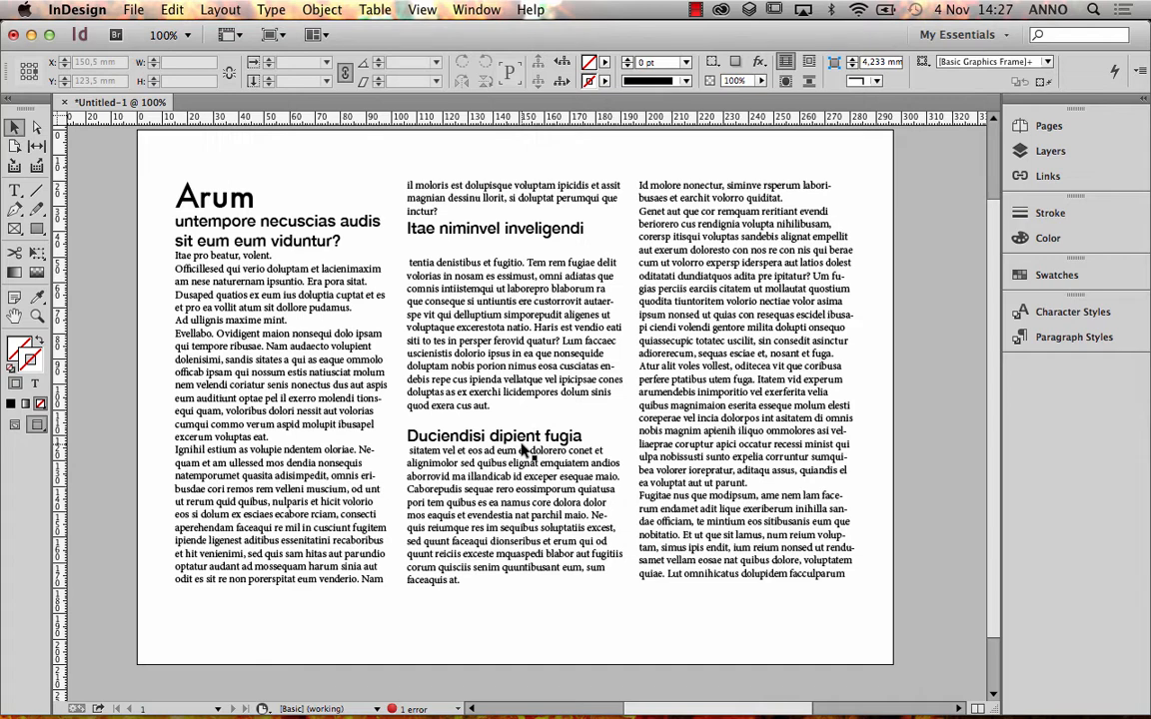
key("w")
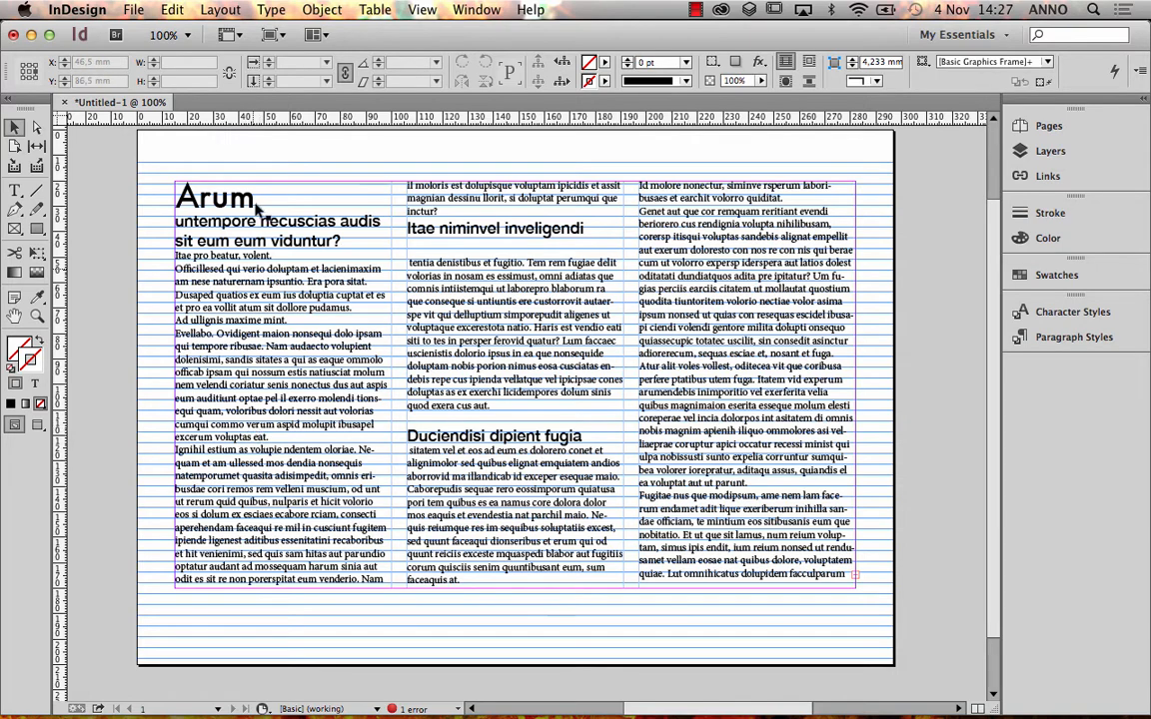
Examine up close how the text lines of the first two columns sit on the baseline grid, and return to the full page.
left_click(37, 315)
left_click_drag(223, 208, 531, 405)
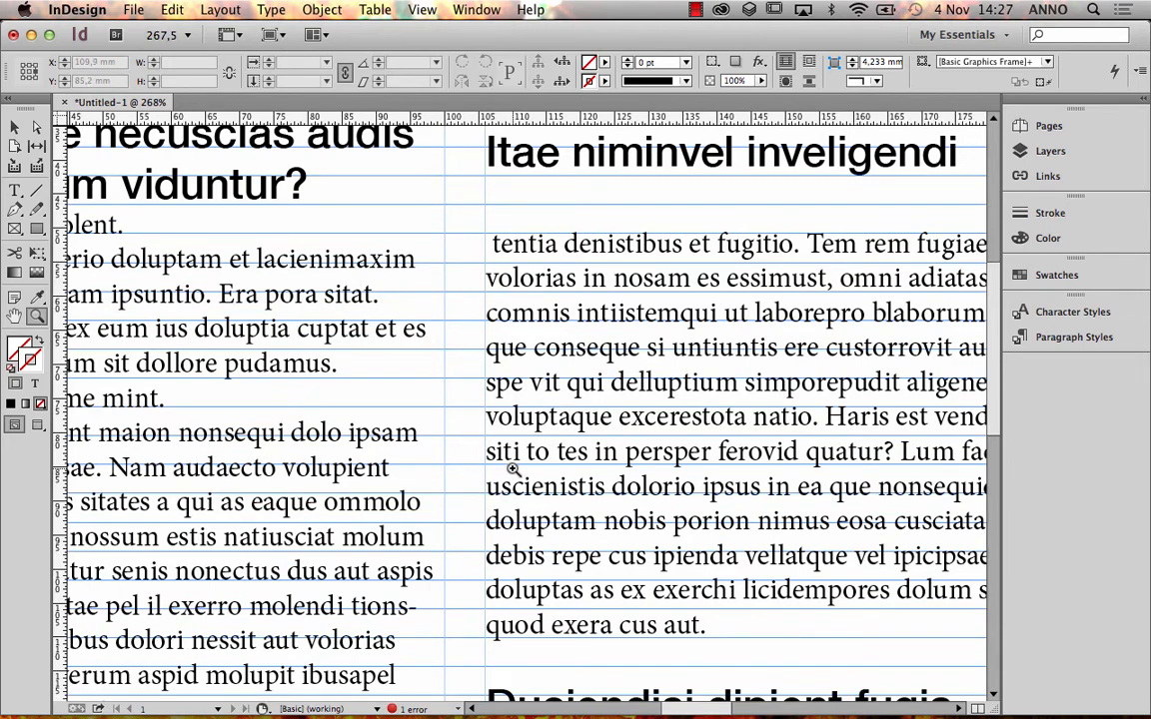
key("super+0")
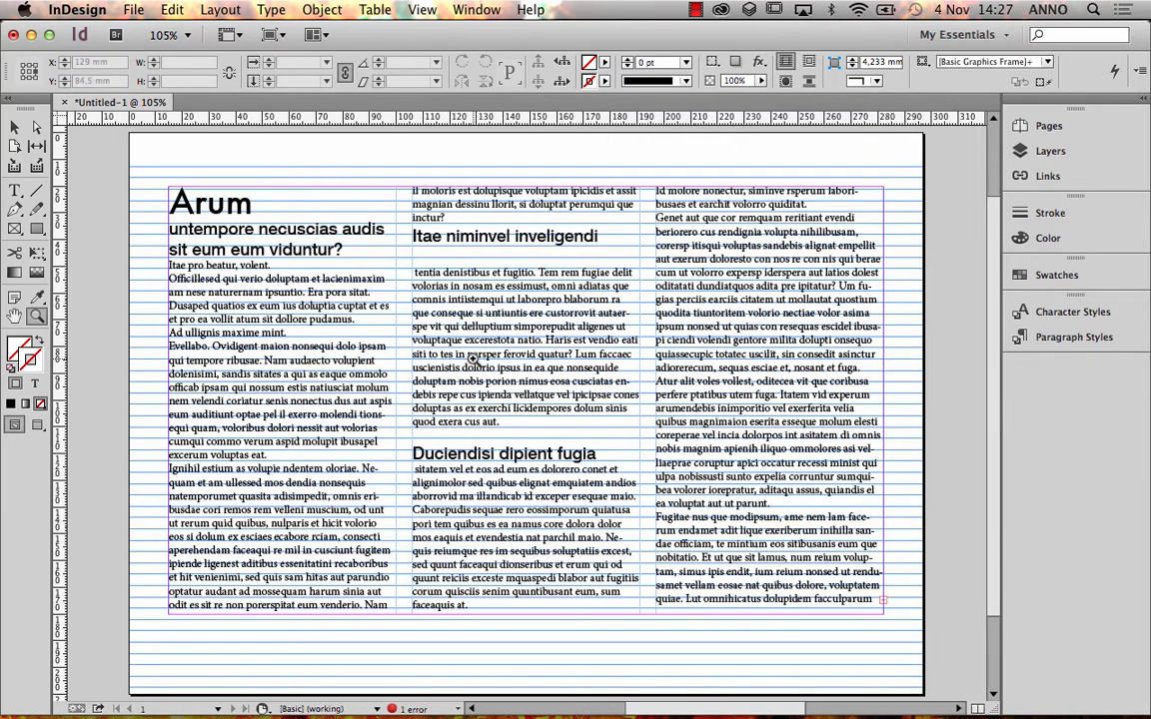
Check the font size and leading of the body text, the two subheadings in the second column and the headline.
left_click(15, 192)
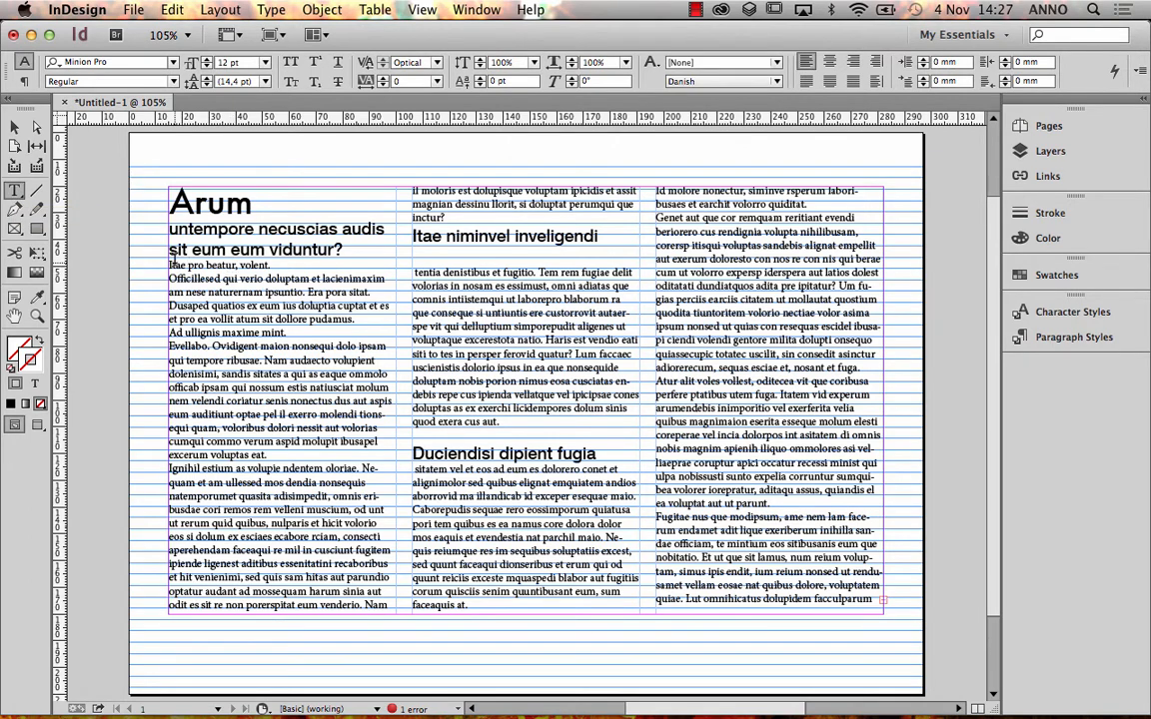
left_click_drag(170, 264, 450, 217)
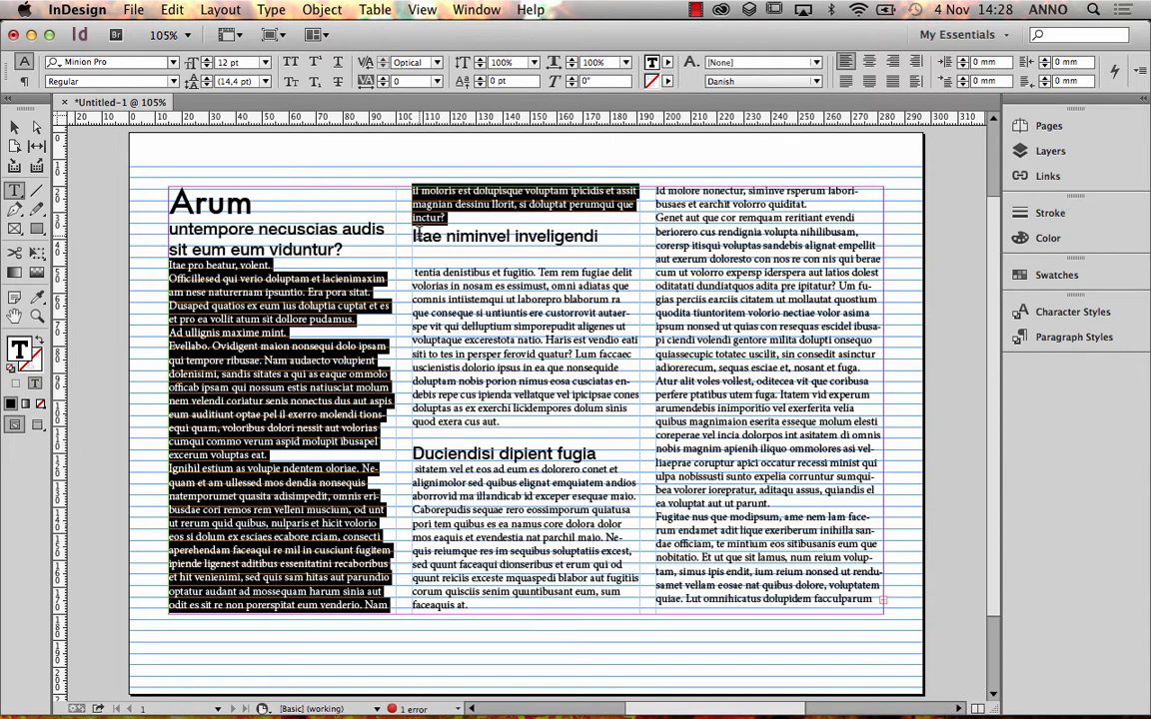
left_click_drag(416, 236, 597, 237)
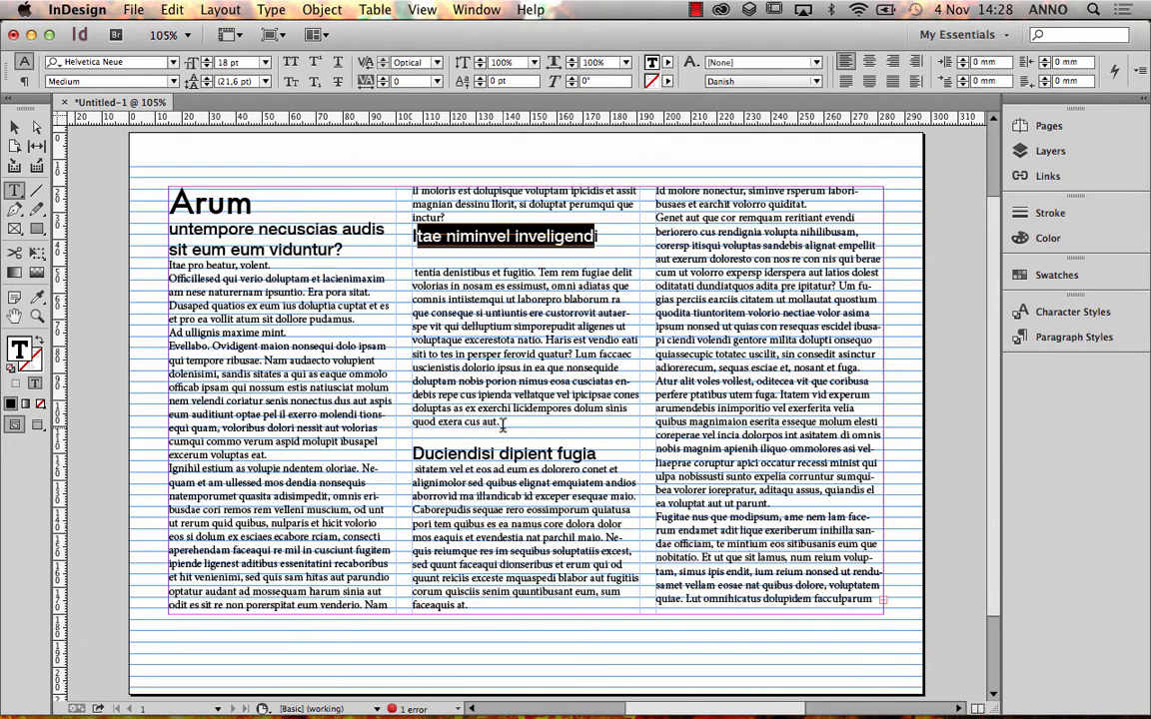
left_click_drag(458, 453, 572, 454)
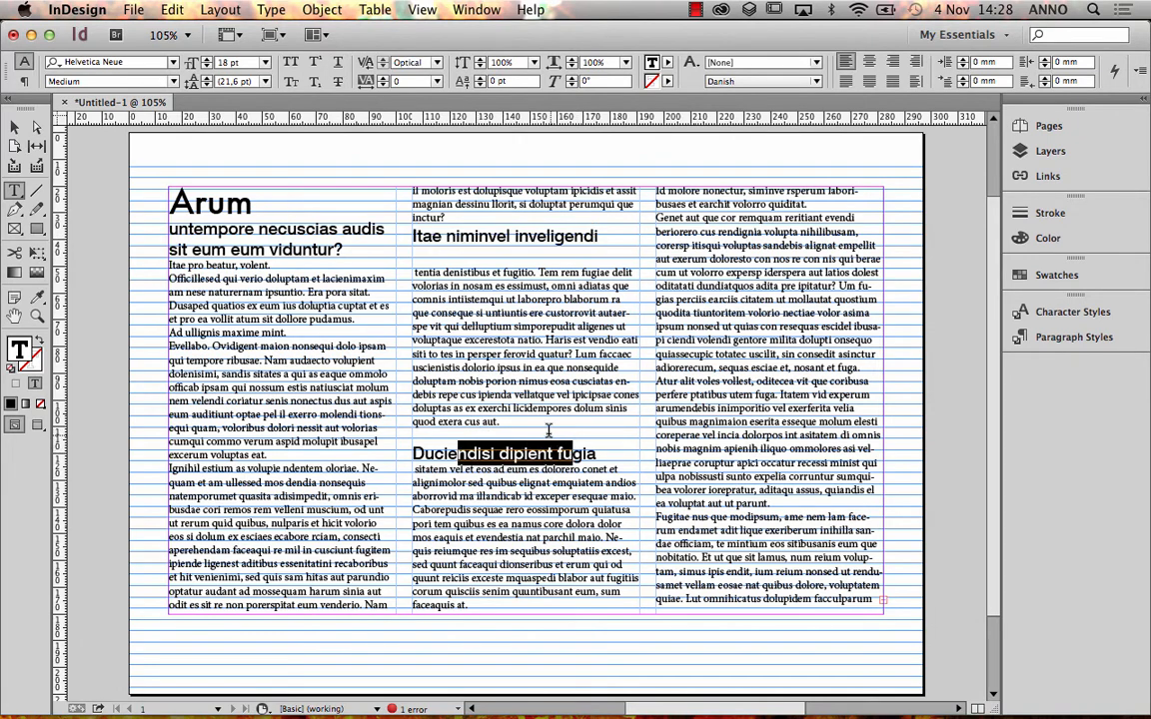
left_click(173, 205)
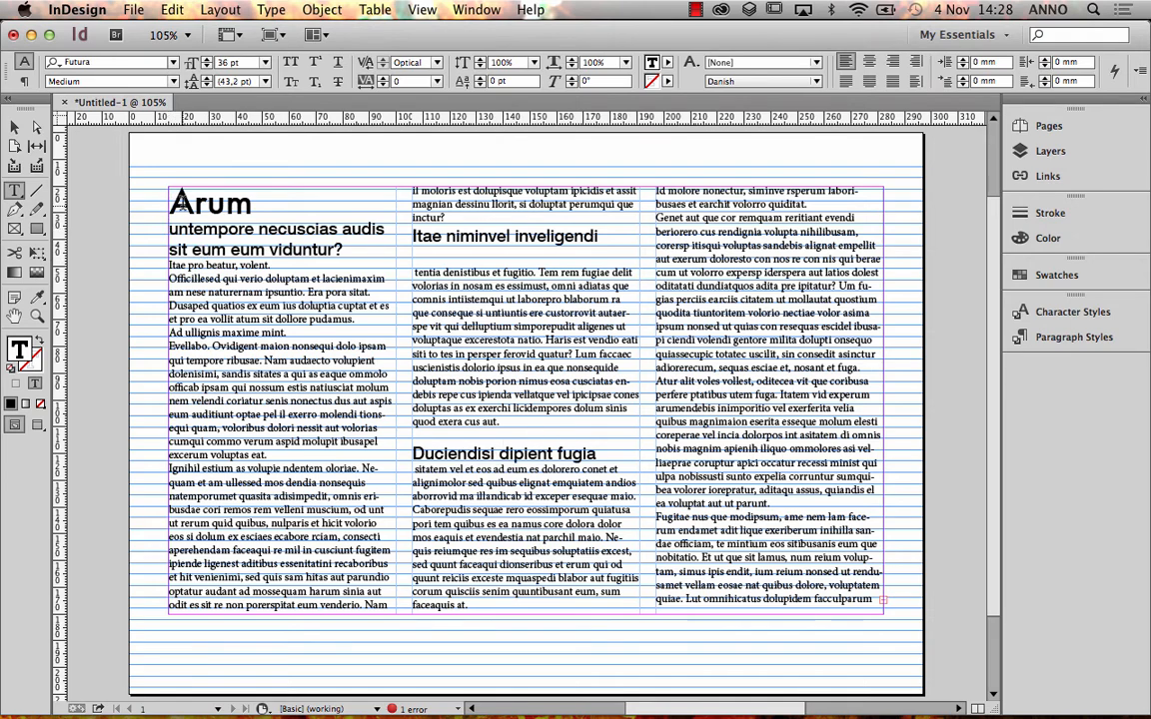
Select all the text after the headline "Arum", down to the last visible line of the third column.
left_click_drag(195, 203, 917, 617)
left_click(158, 204)
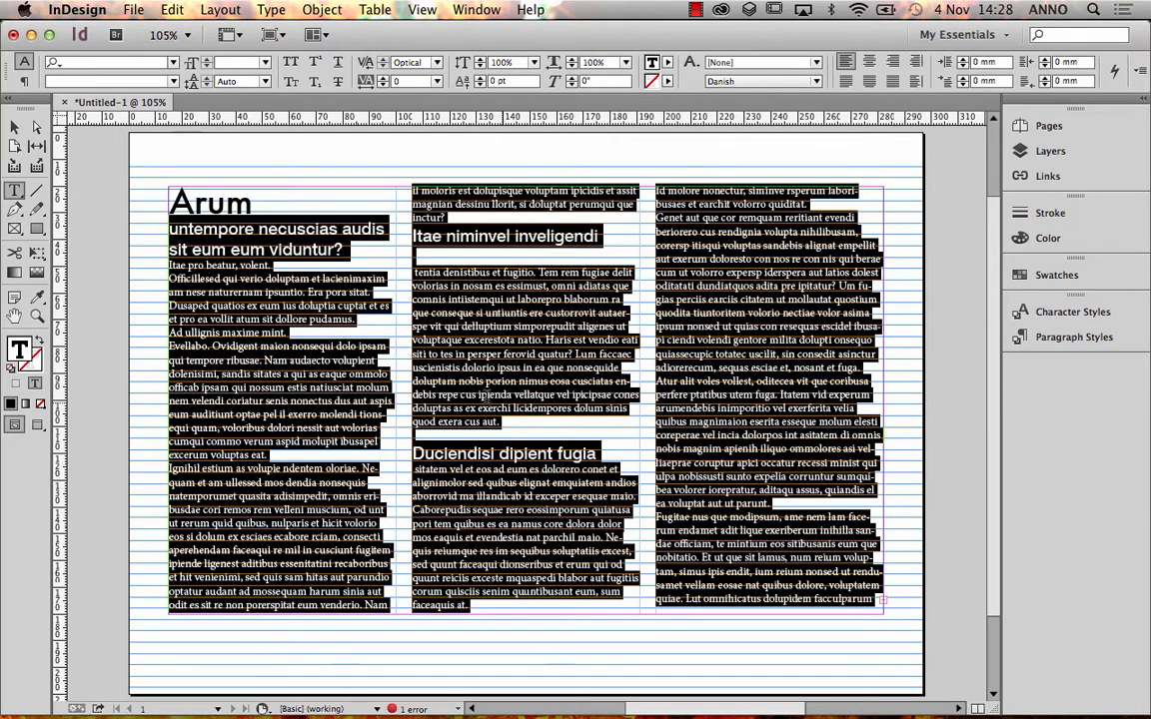
left_click(439, 367)
left_click_drag(170, 230, 965, 566)
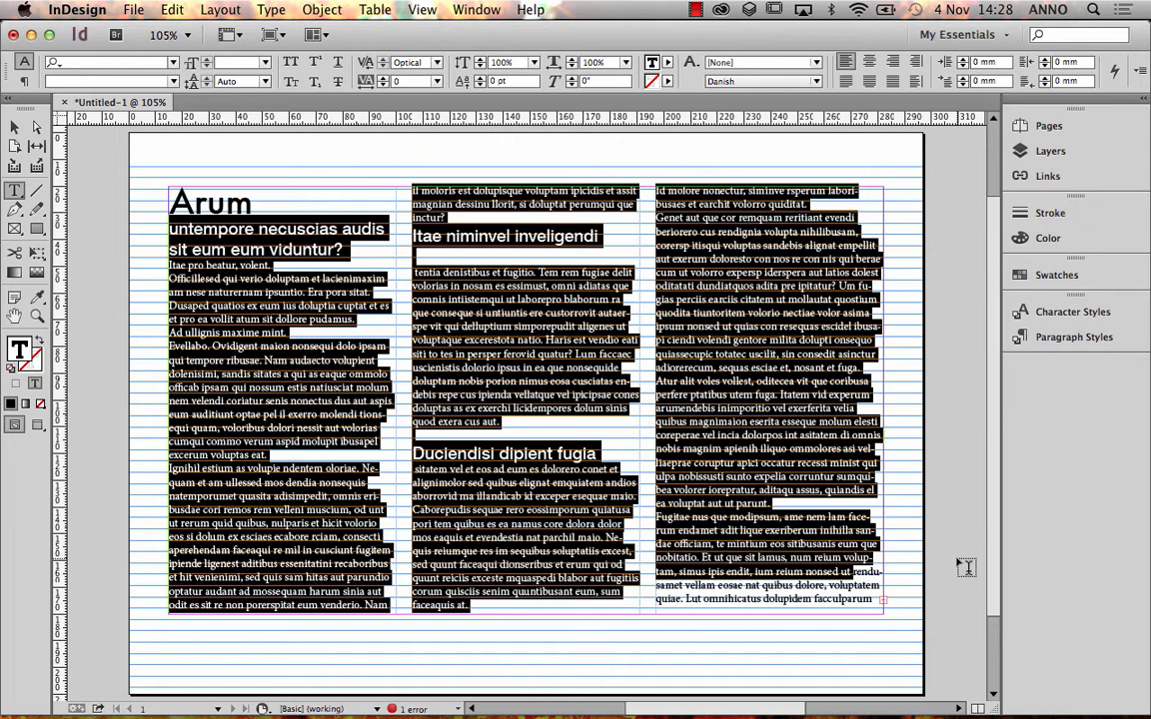
key("shift+Down")
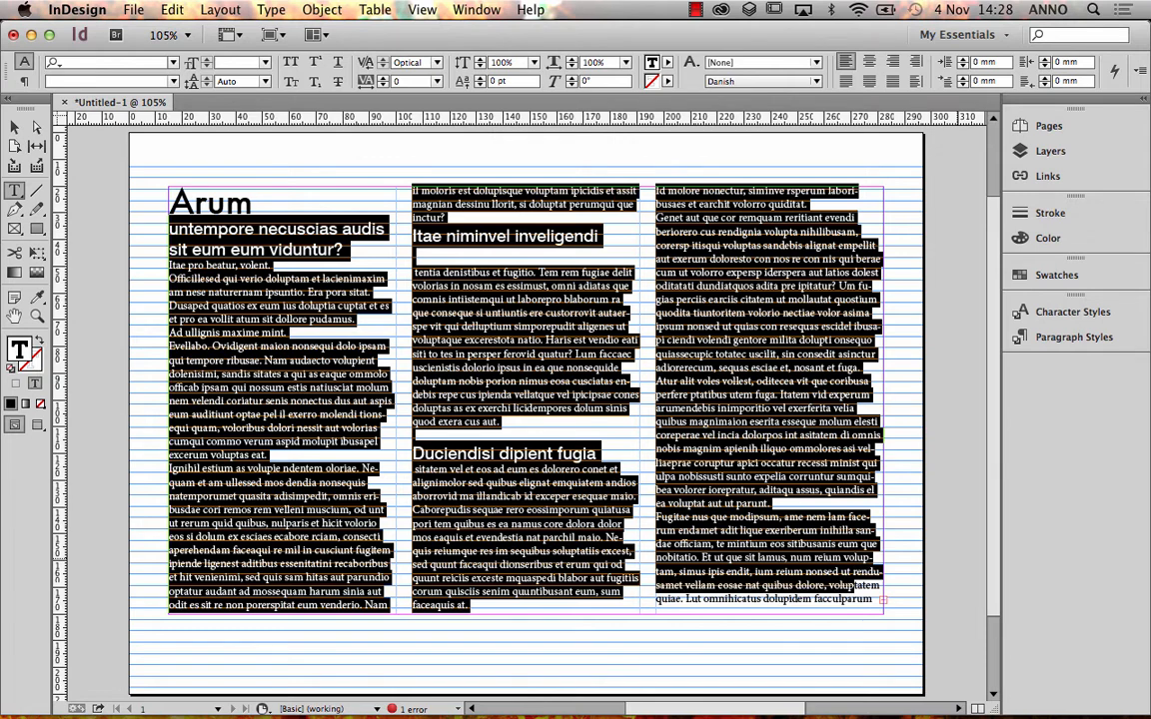
key("shift+Down")
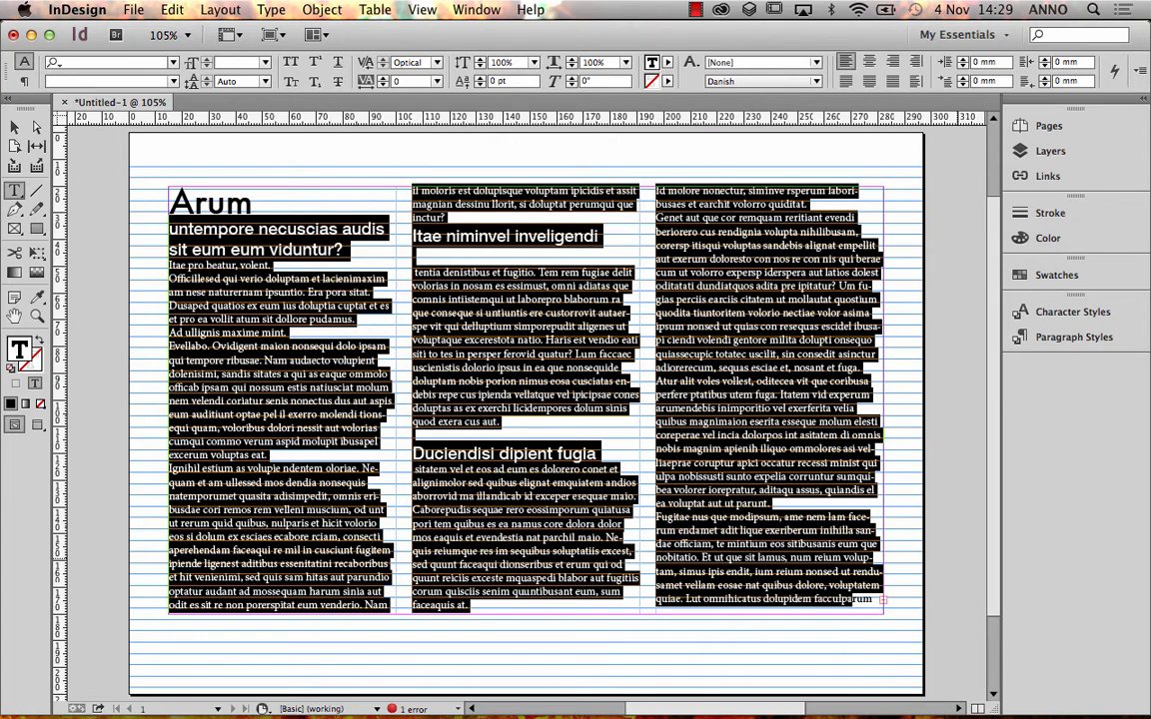
key("shift+End")
Look through the selected text and its overset ending in the Story Editor, and close the editor.
left_click(170, 10)
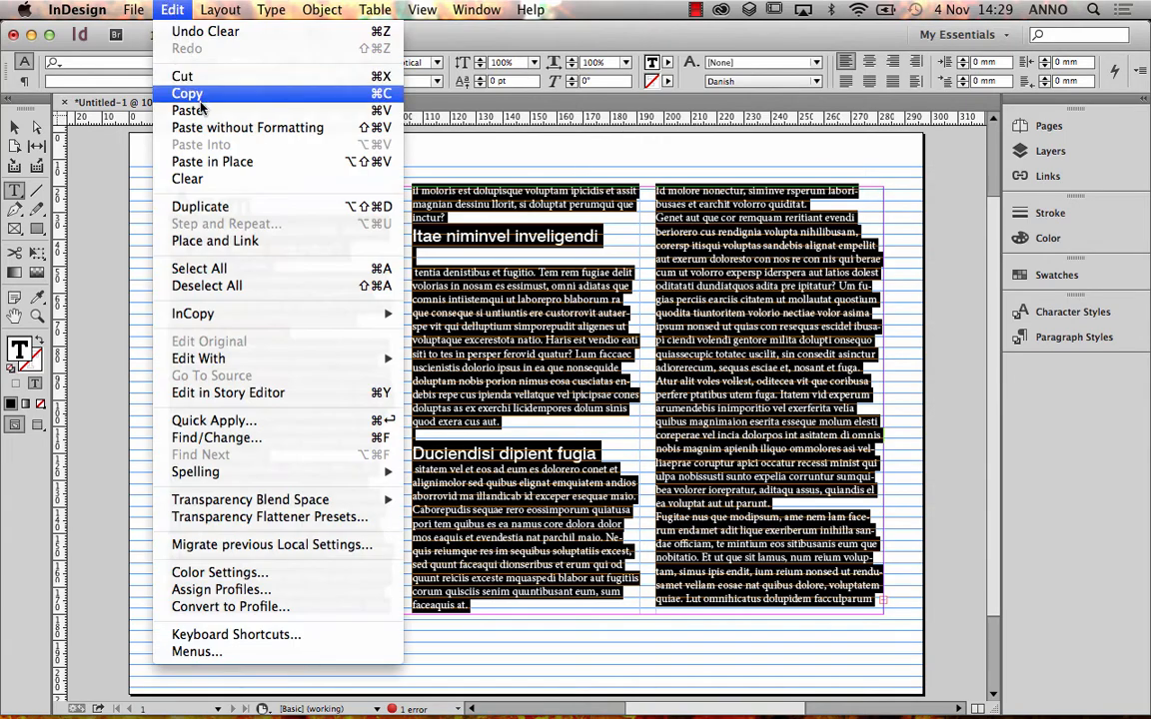
left_click(230, 393)
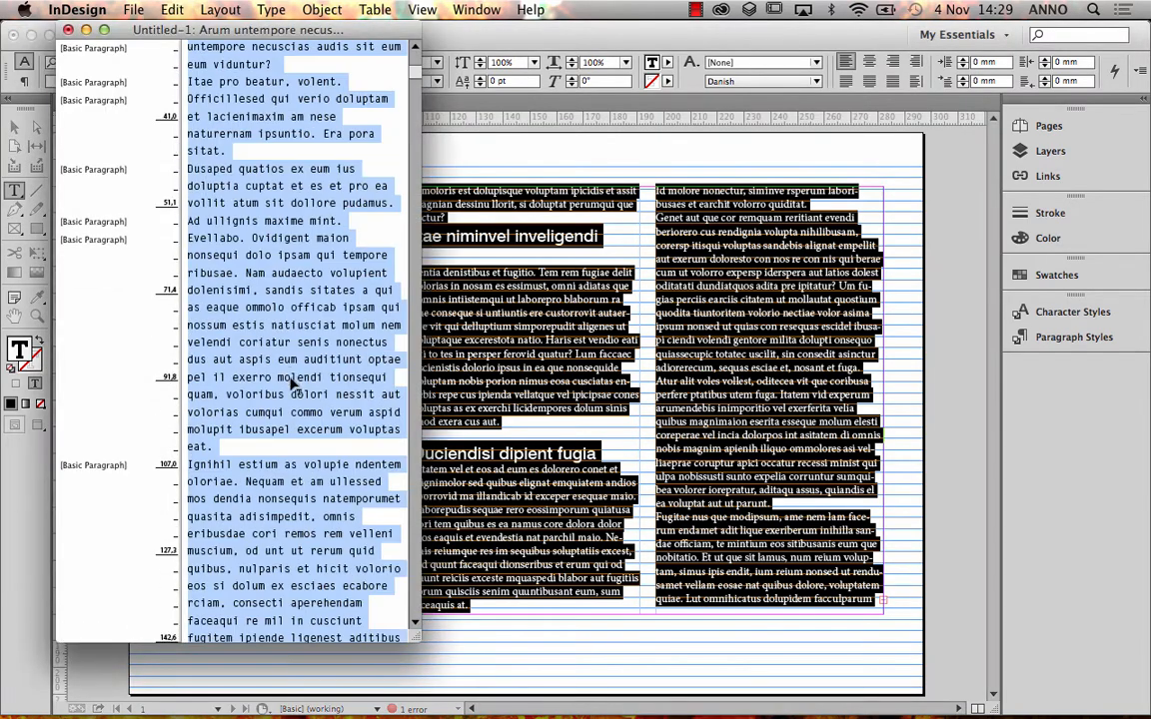
scroll(259, 389, "down", 10)
scroll(282, 427, "down", 10)
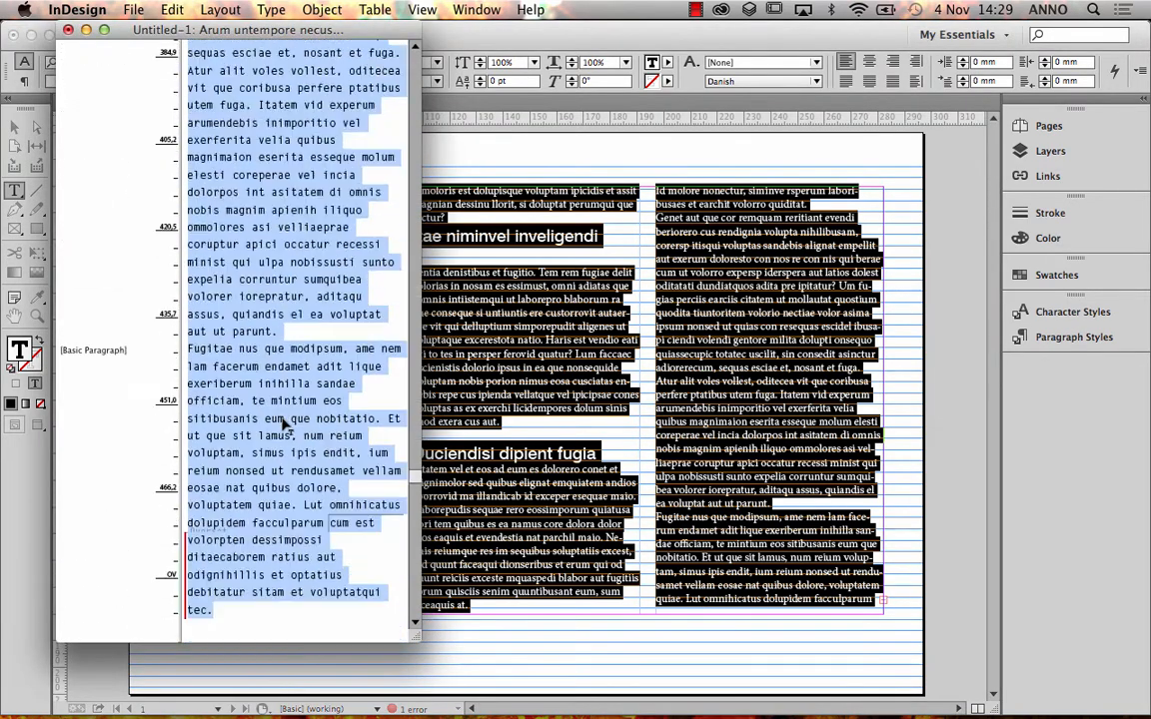
scroll(282, 413, "up", 3)
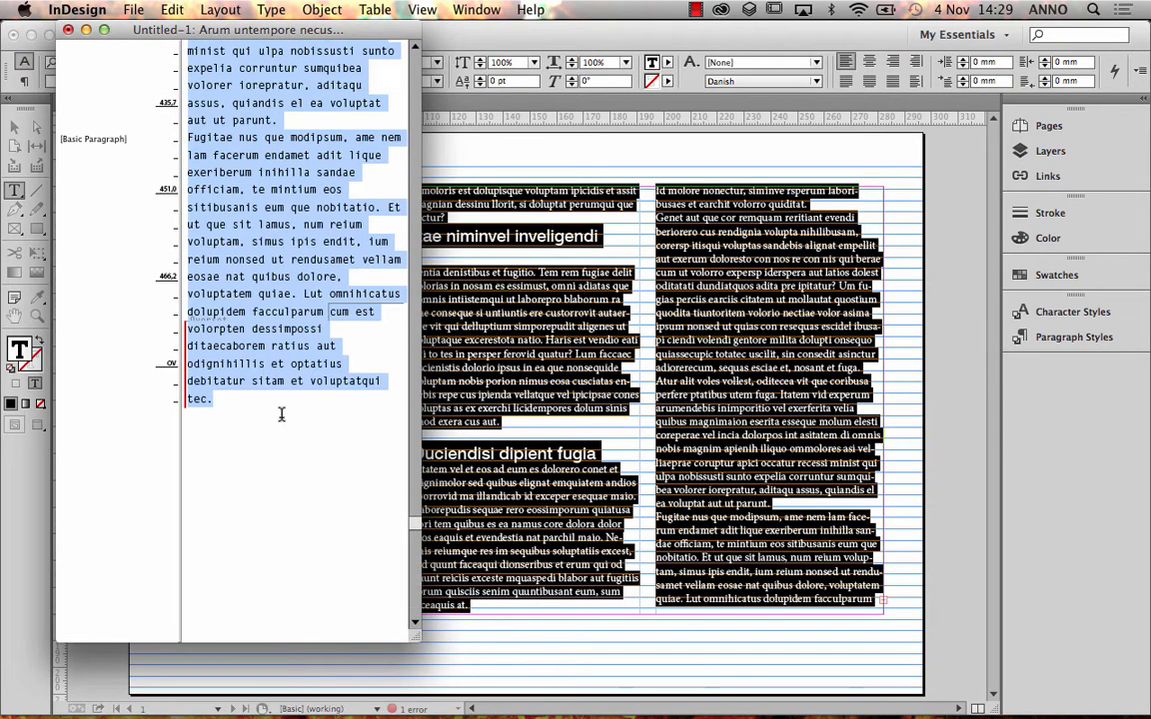
left_click(68, 32)
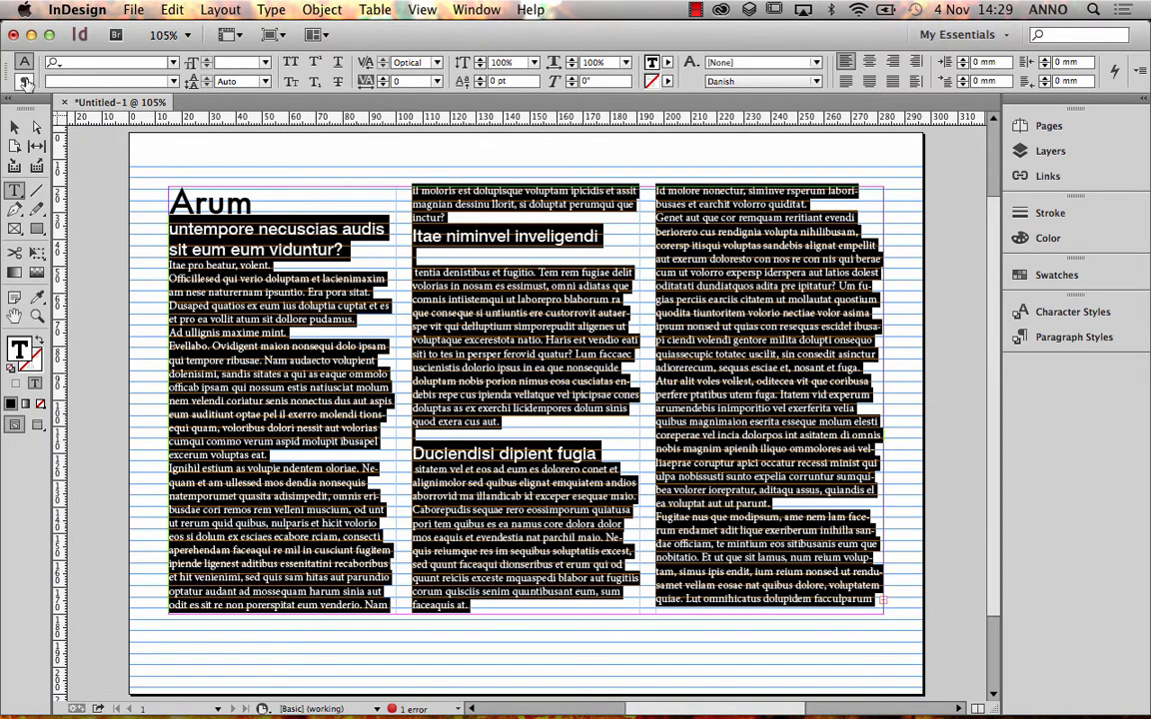
Align the selected body text and subheadings to the baseline grid, and release the text selection.
left_click(25, 82)
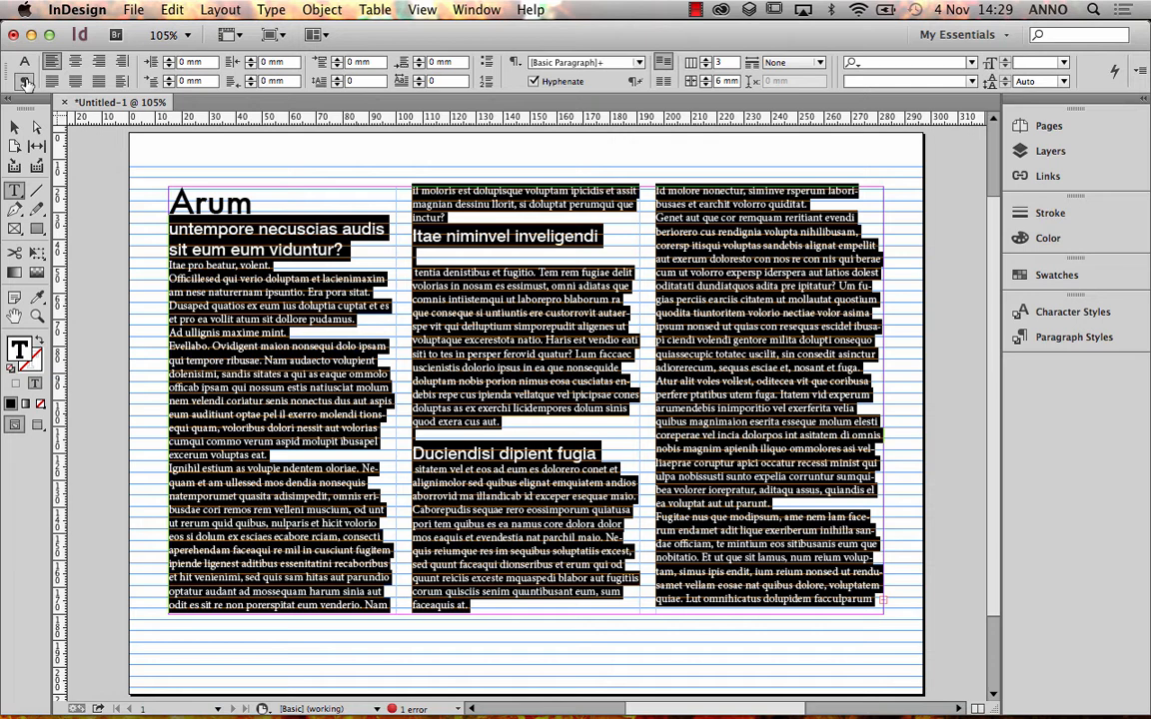
left_click(233, 36)
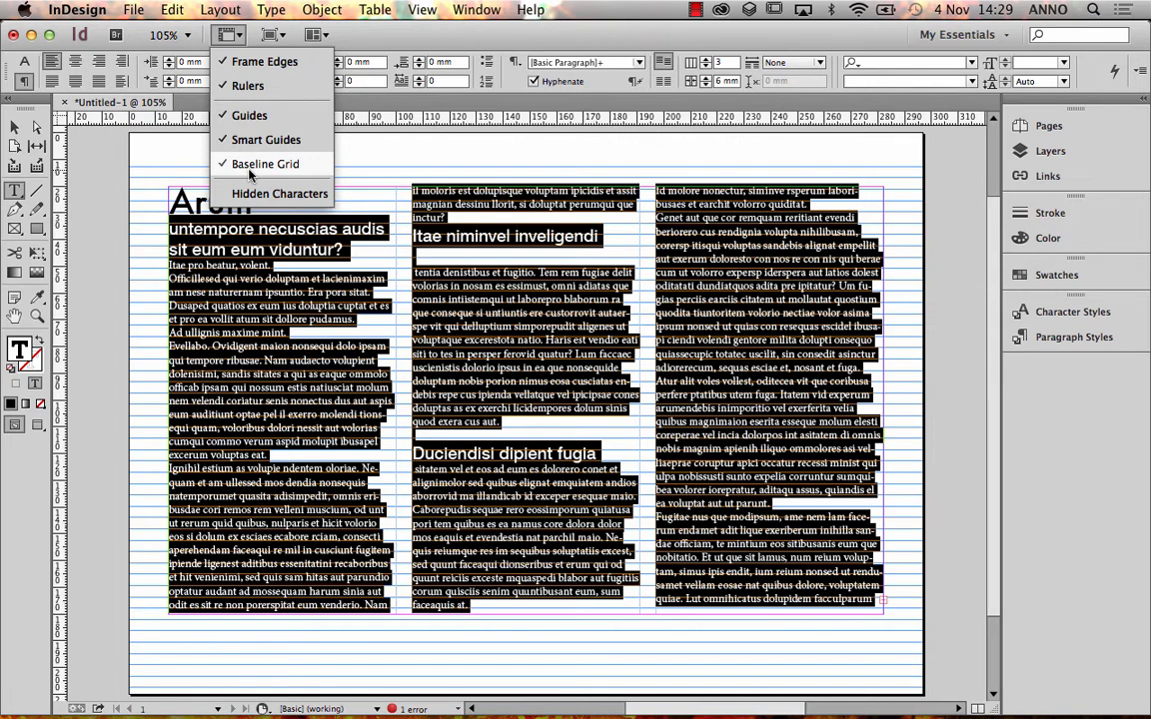
left_click(213, 40)
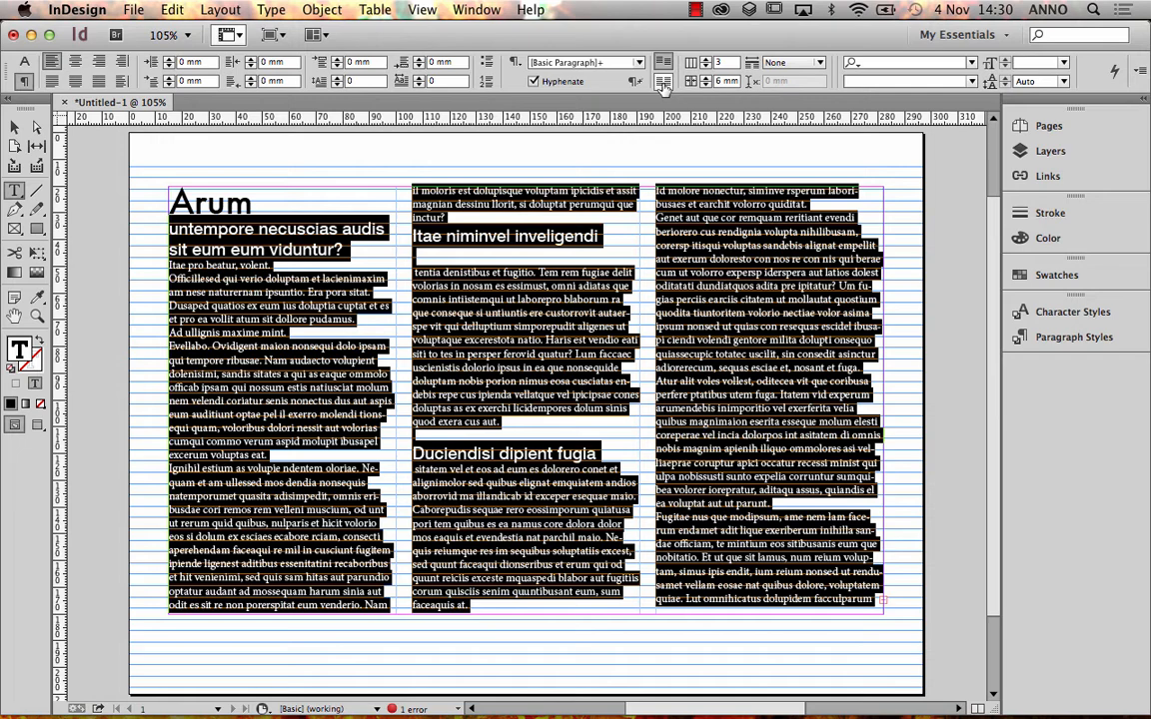
left_click(664, 84)
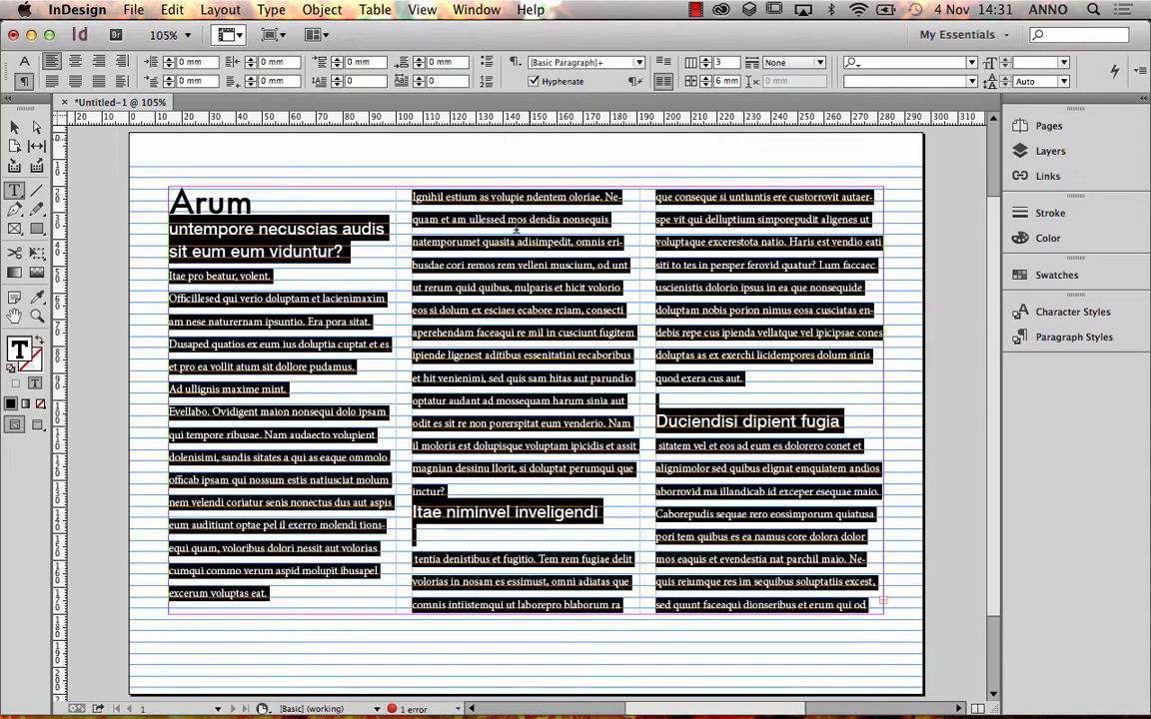
left_click_drag(507, 309, 502, 306)
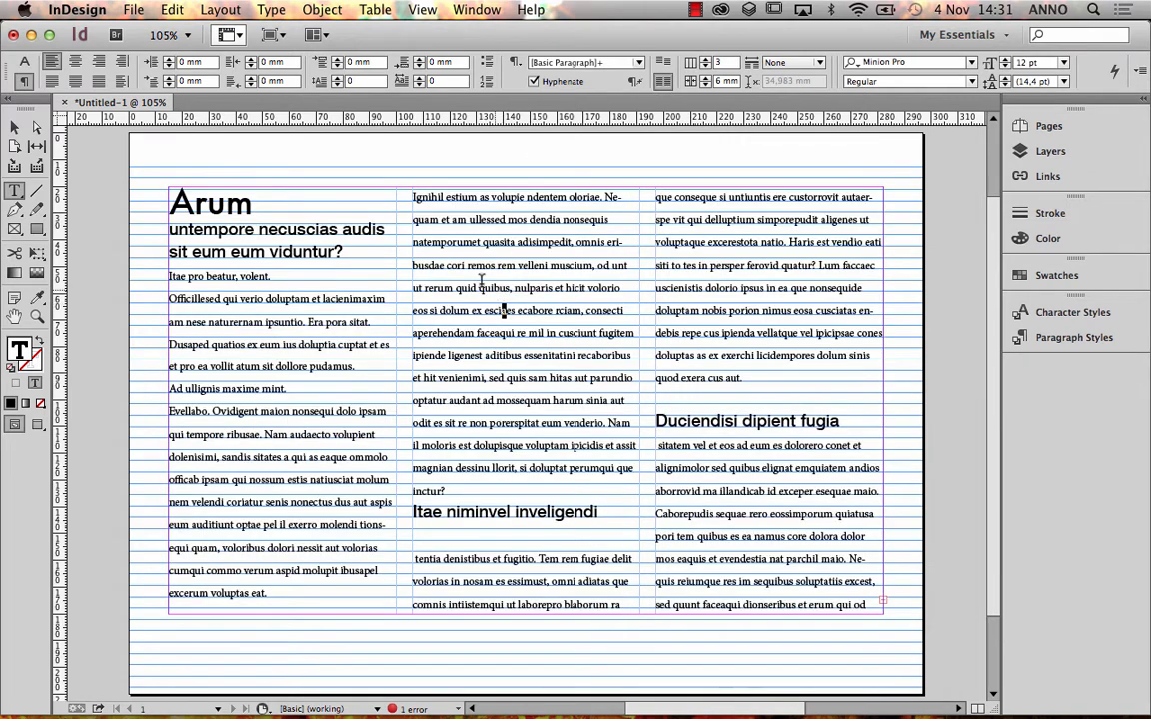
Check the font size and leading of the grid-aligned body text in the second column.
left_click_drag(412, 265, 620, 288)
left_click(404, 258)
left_click(24, 62)
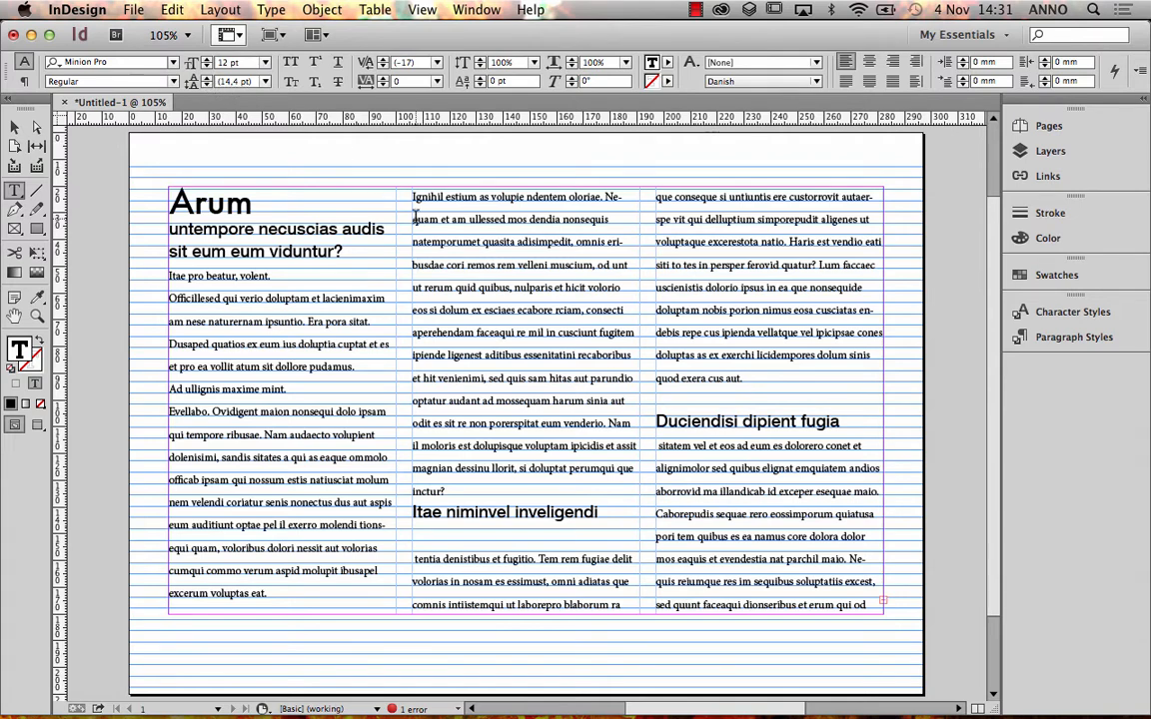
left_click_drag(415, 216, 580, 253)
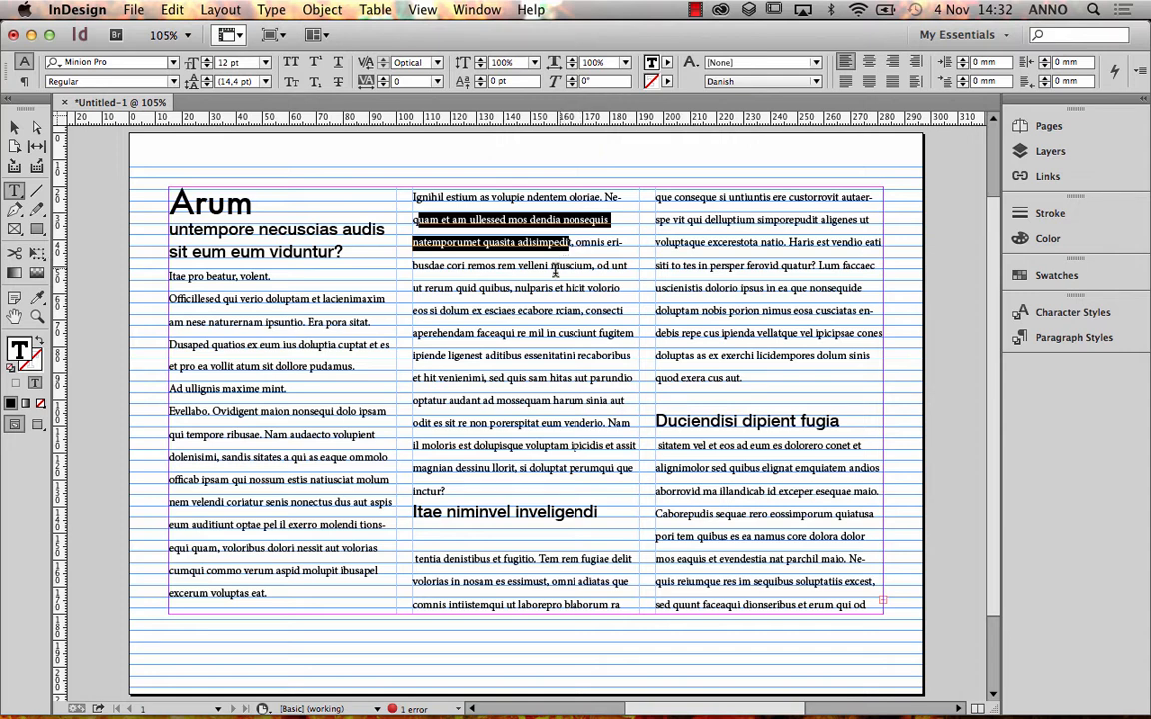
left_click(524, 265)
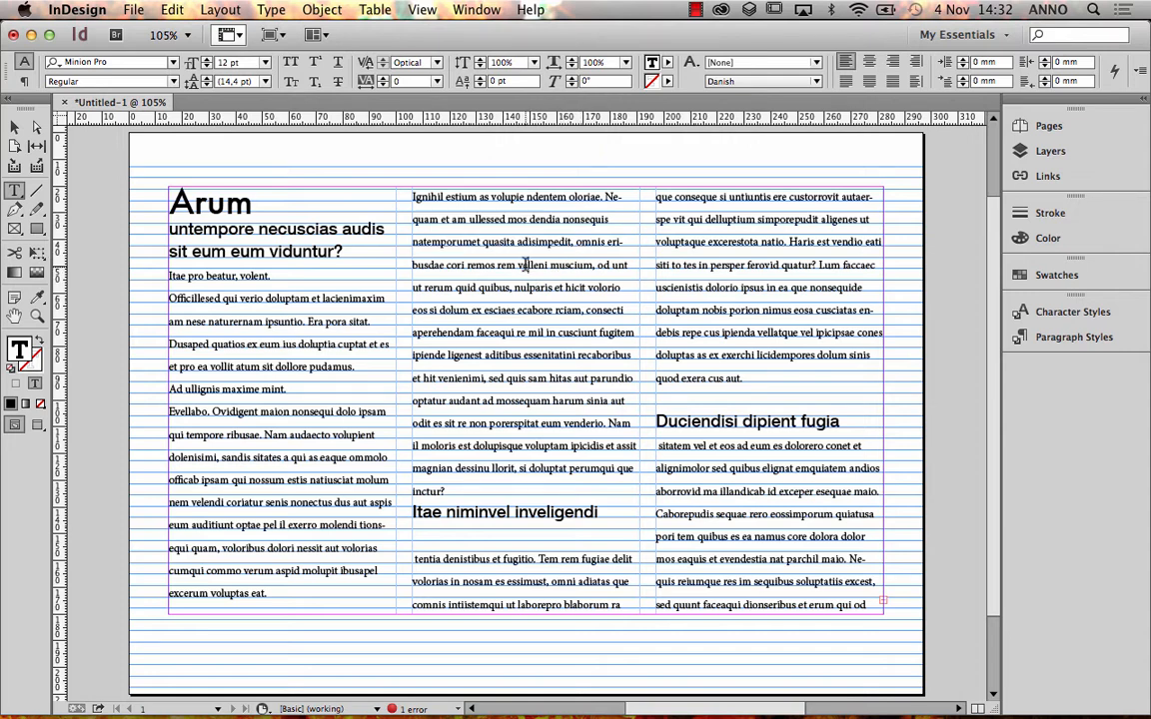
Review the baseline grid's increment in the Grids preferences against the text lines, and leave the settings without applying changes.
left_click(80, 9)
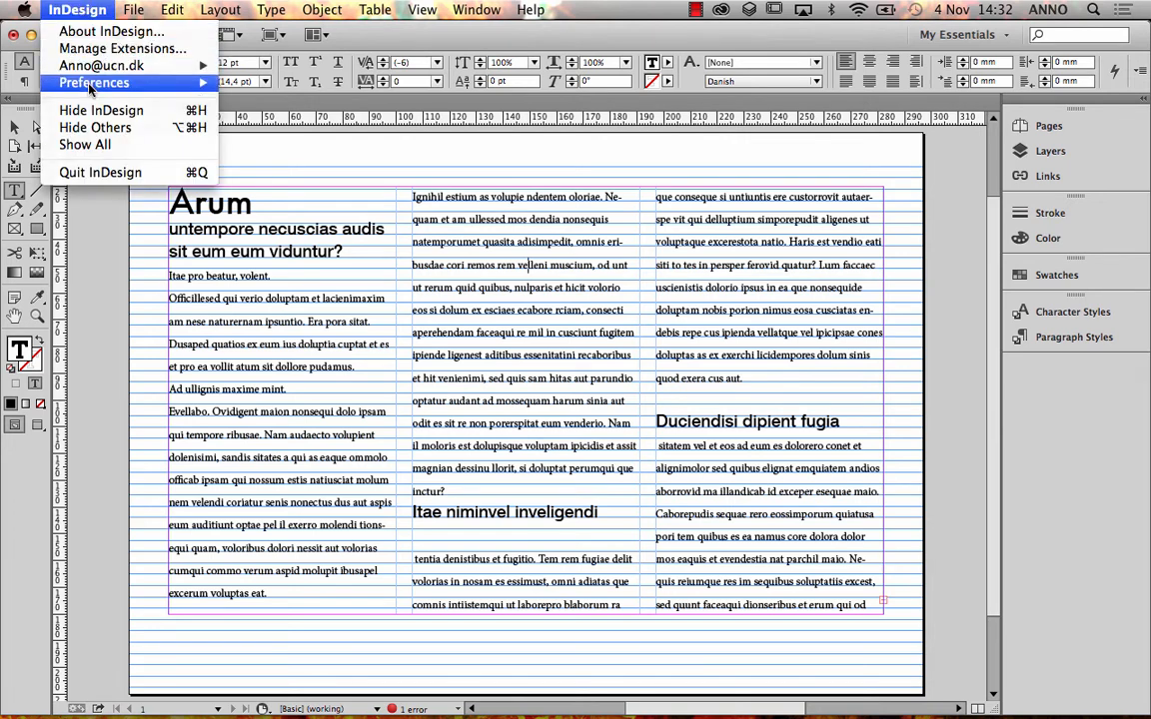
mouse_move(90, 82)
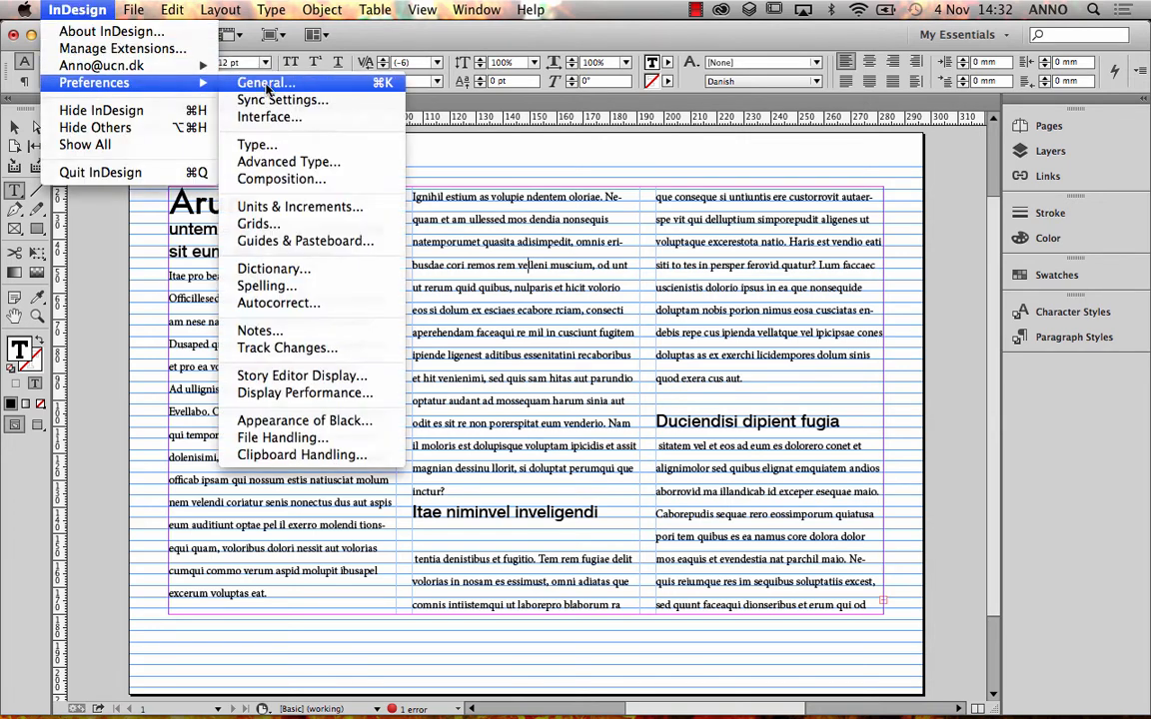
left_click(292, 232)
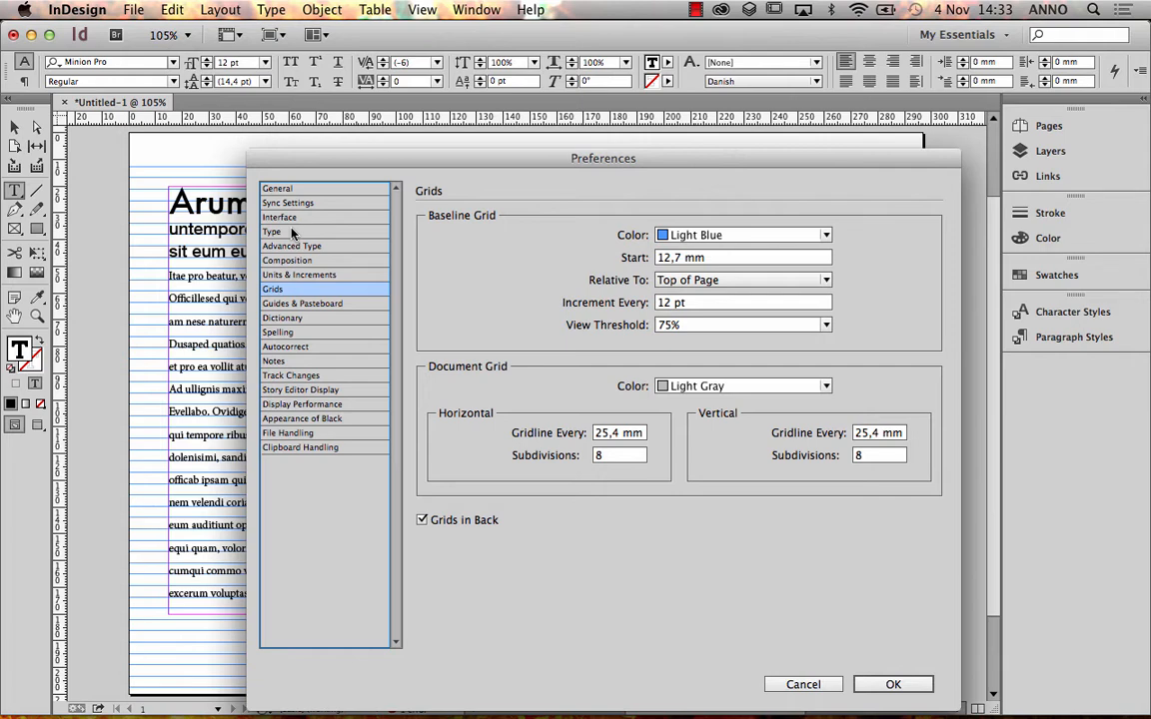
left_click_drag(720, 303, 595, 306)
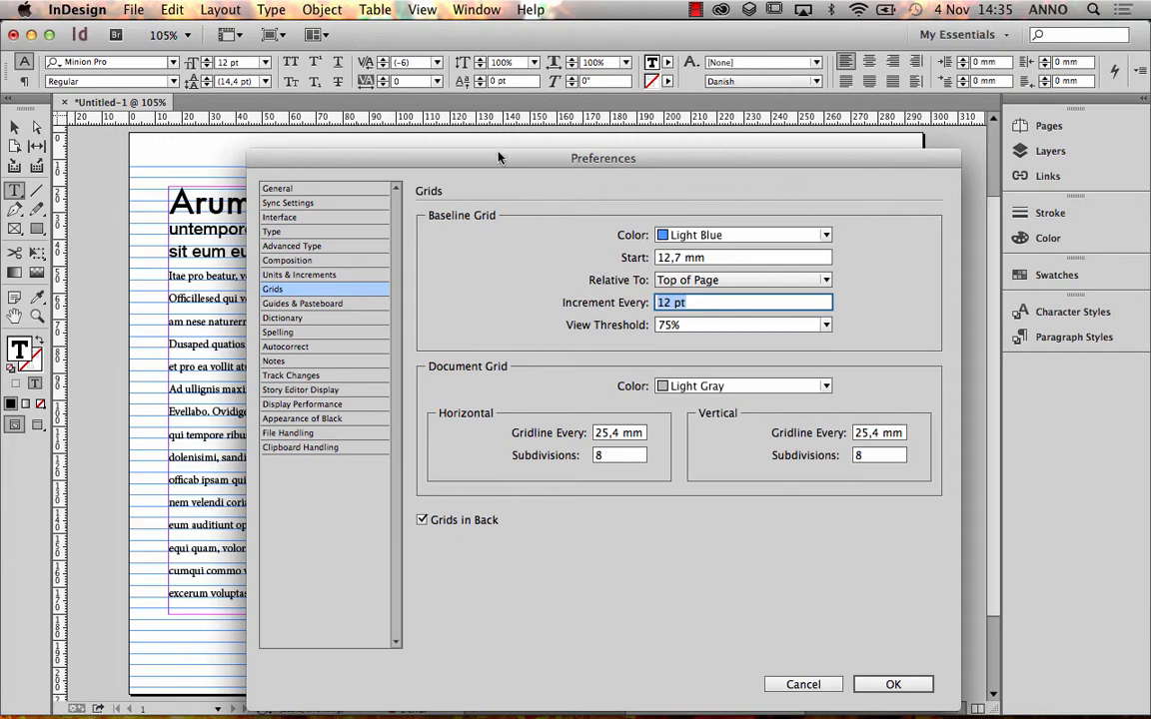
left_click_drag(499, 156, 413, 461)
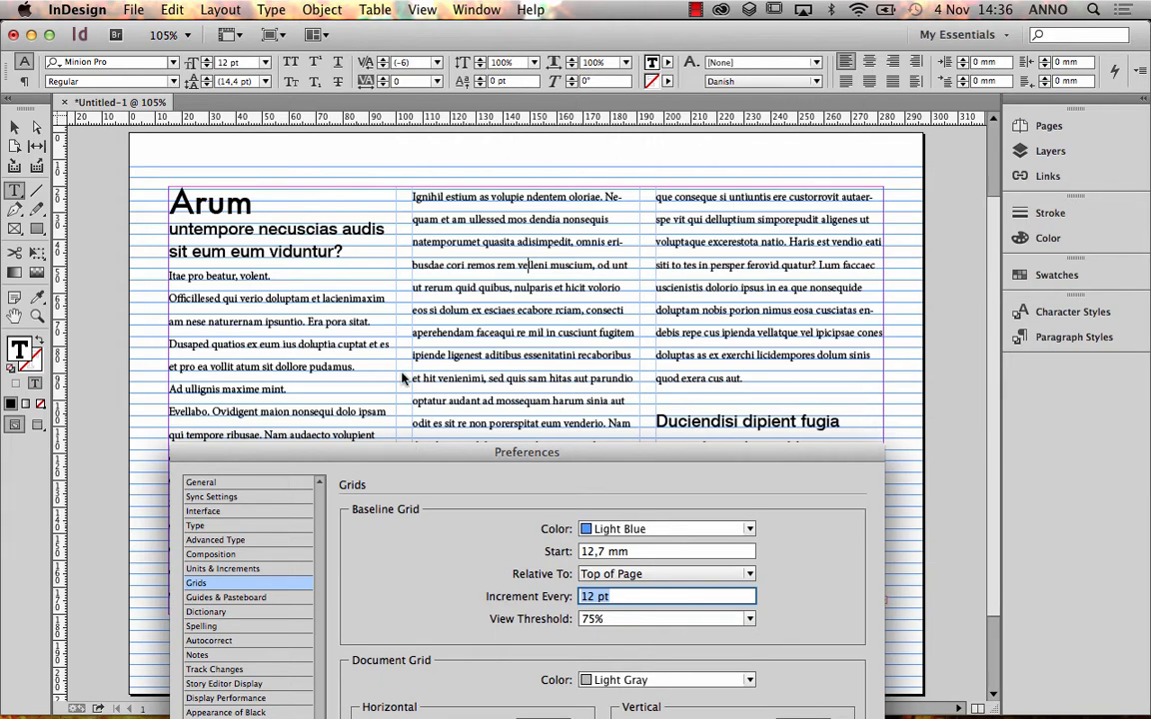
left_click_drag(370, 453, 342, 91)
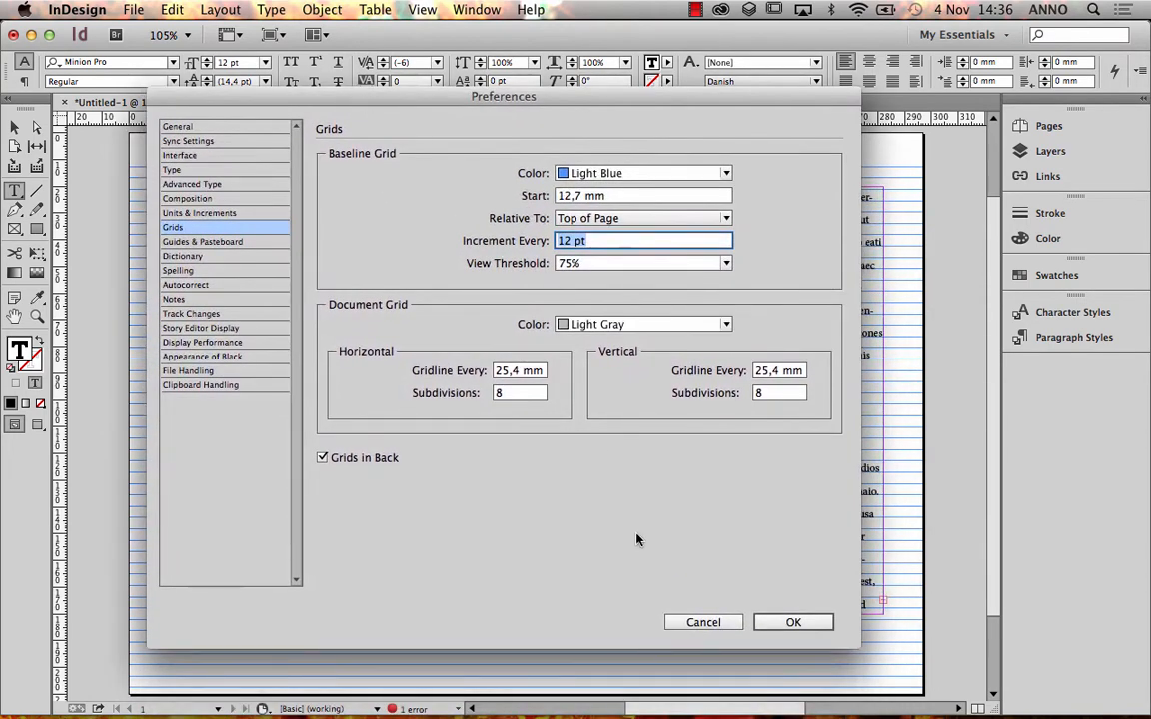
left_click(702, 623)
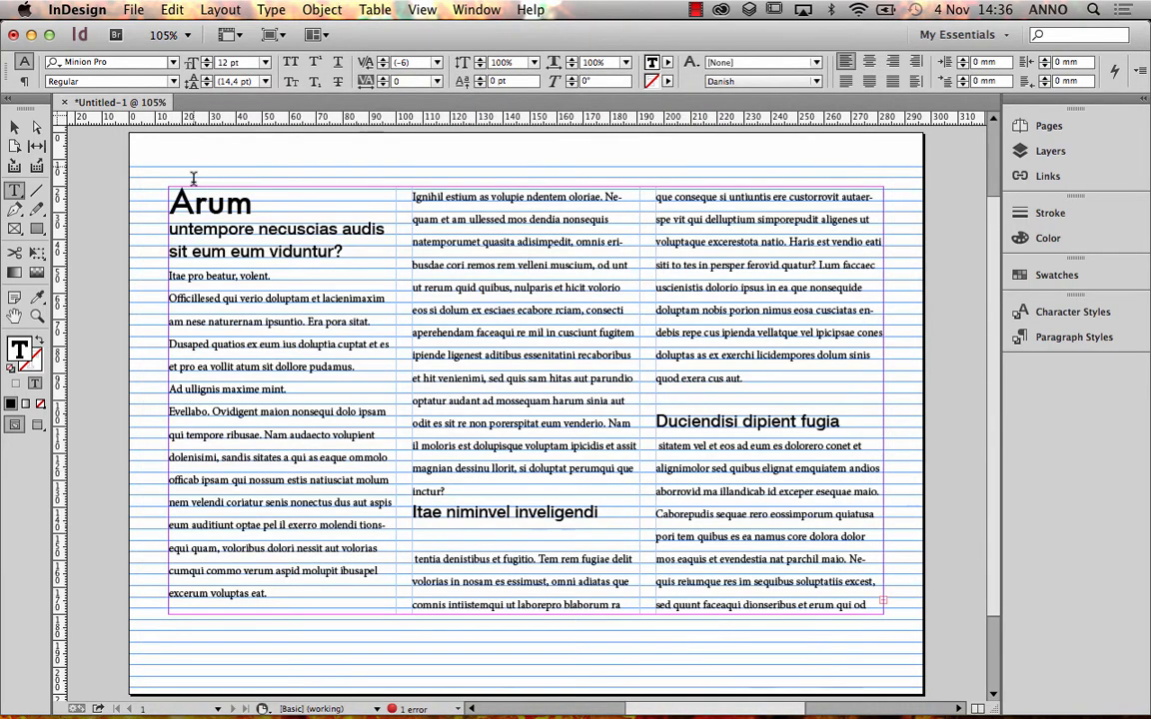
Set the baseline grid's increment to 14.4 pt to match the leading of the body text in the second column.
left_click_drag(169, 251, 266, 370)
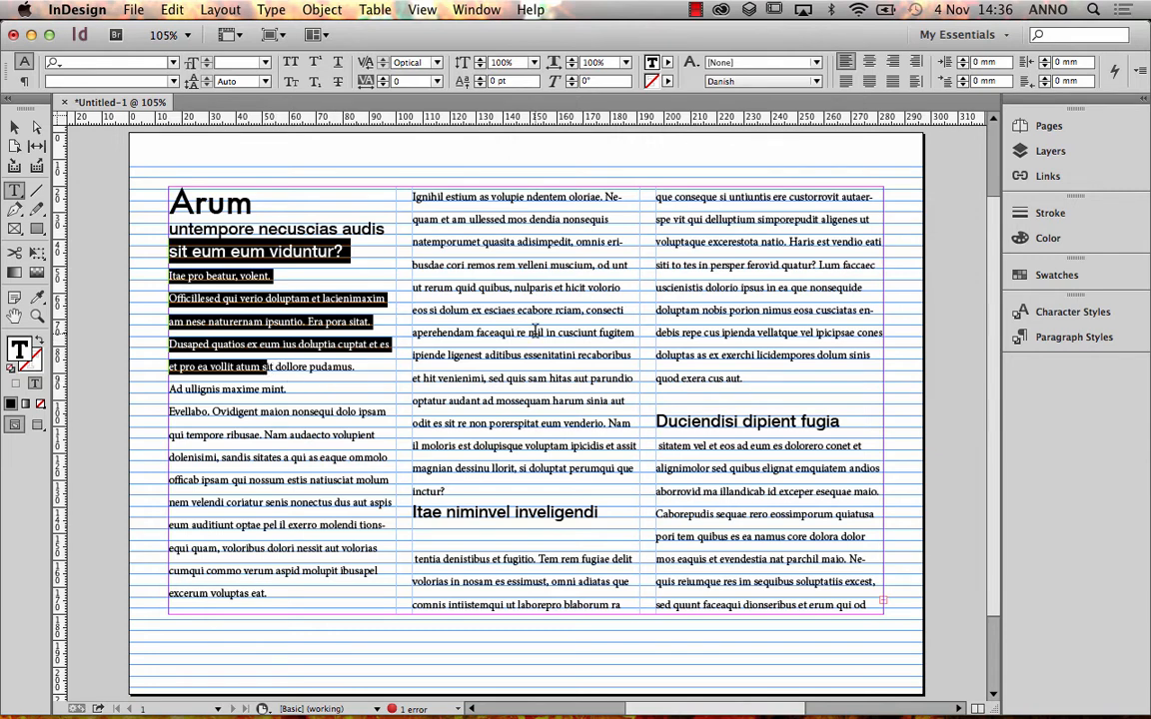
mouse_move(494, 288)
left_mouse_down()
mouse_move(566, 290)
mouse_move(512, 302)
left_mouse_up()
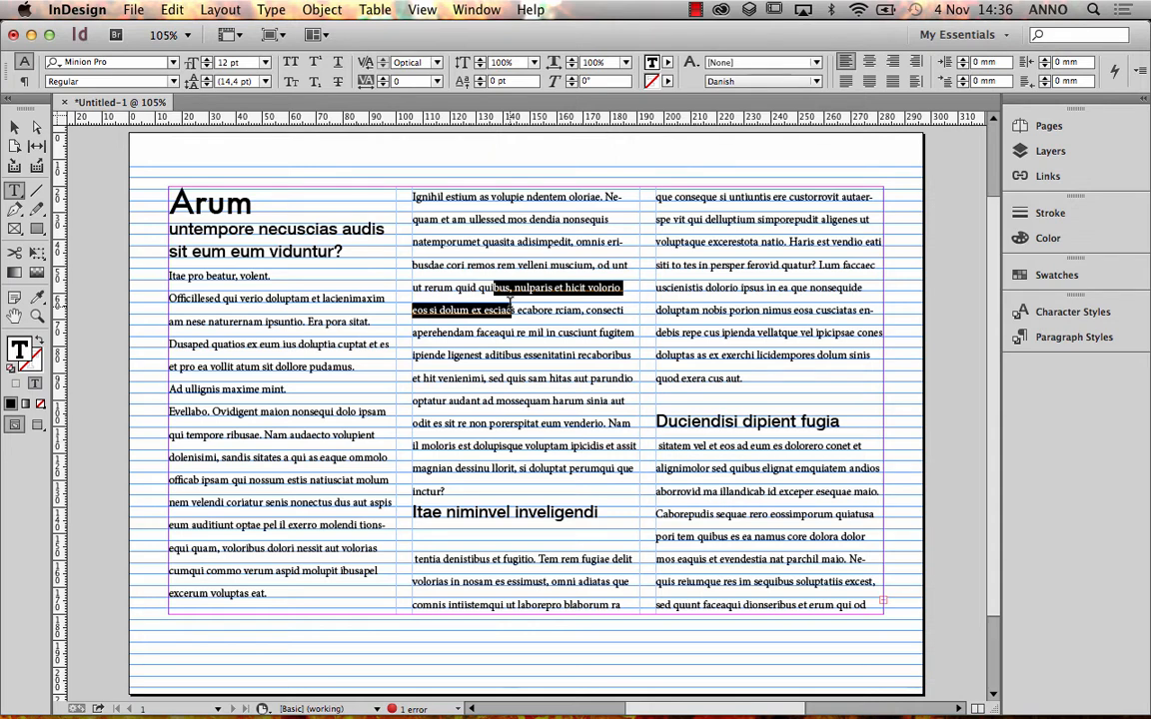
left_click(80, 10)
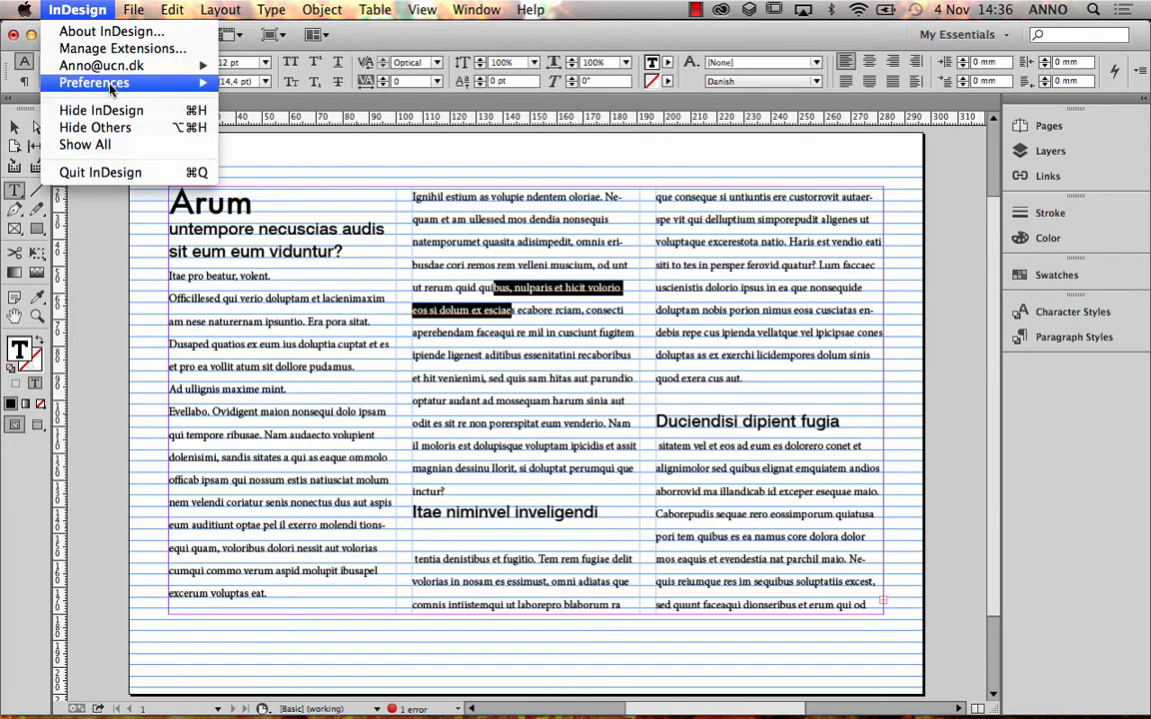
mouse_move(120, 83)
left_click(344, 230)
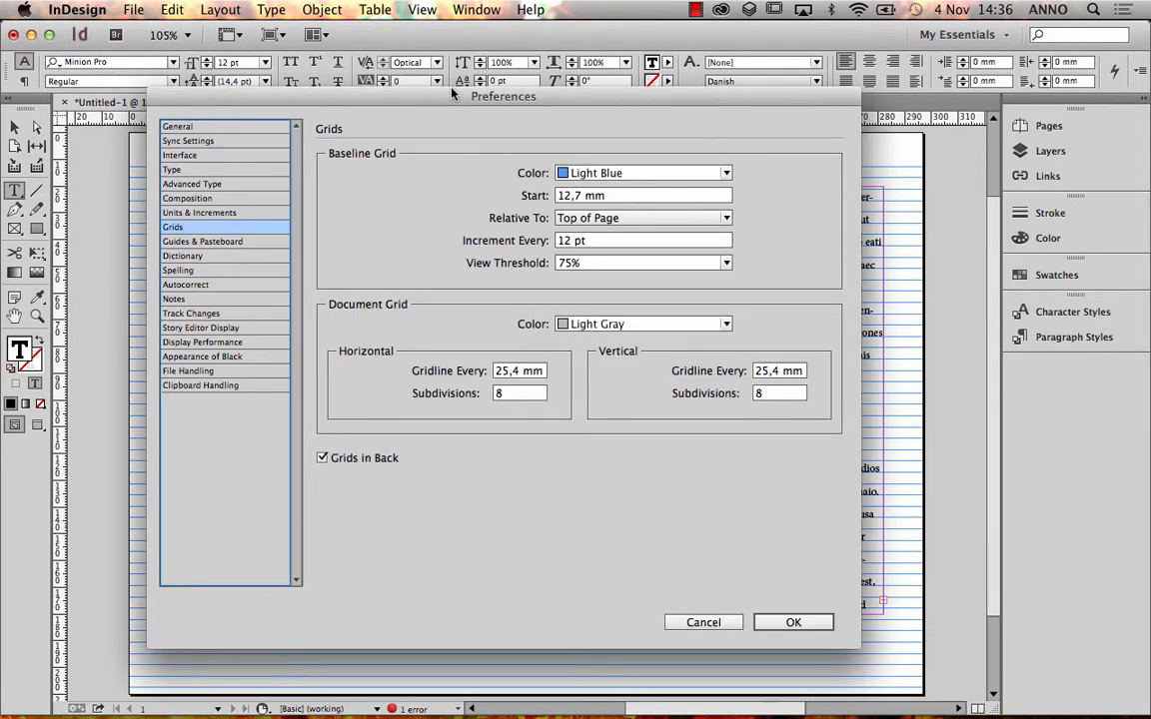
left_click_drag(410, 96, 555, 202)
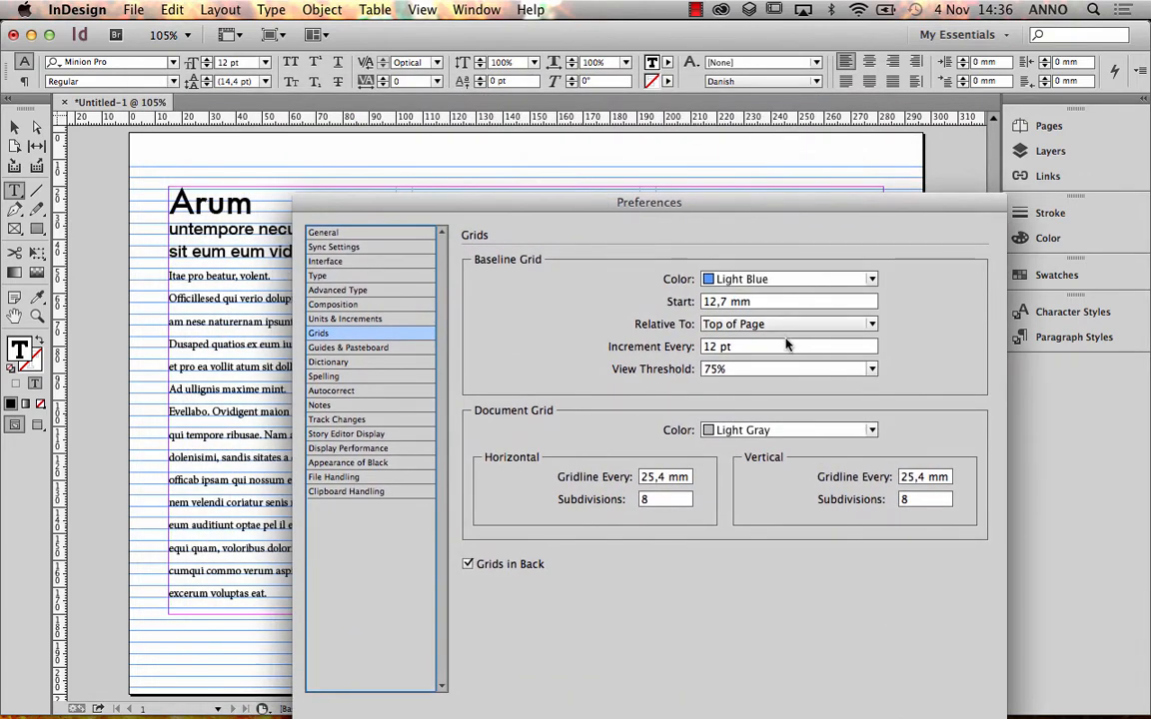
left_click_drag(785, 342, 686, 337)
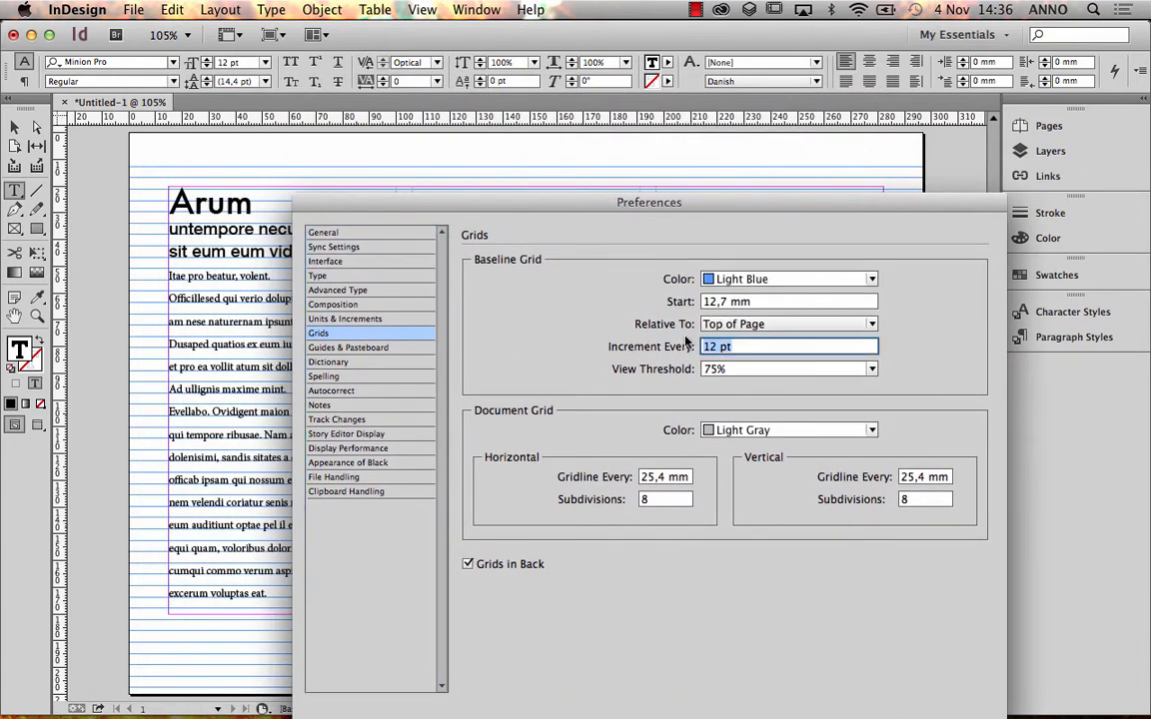
type("14.4")
left_click_drag(650, 202, 592, 143)
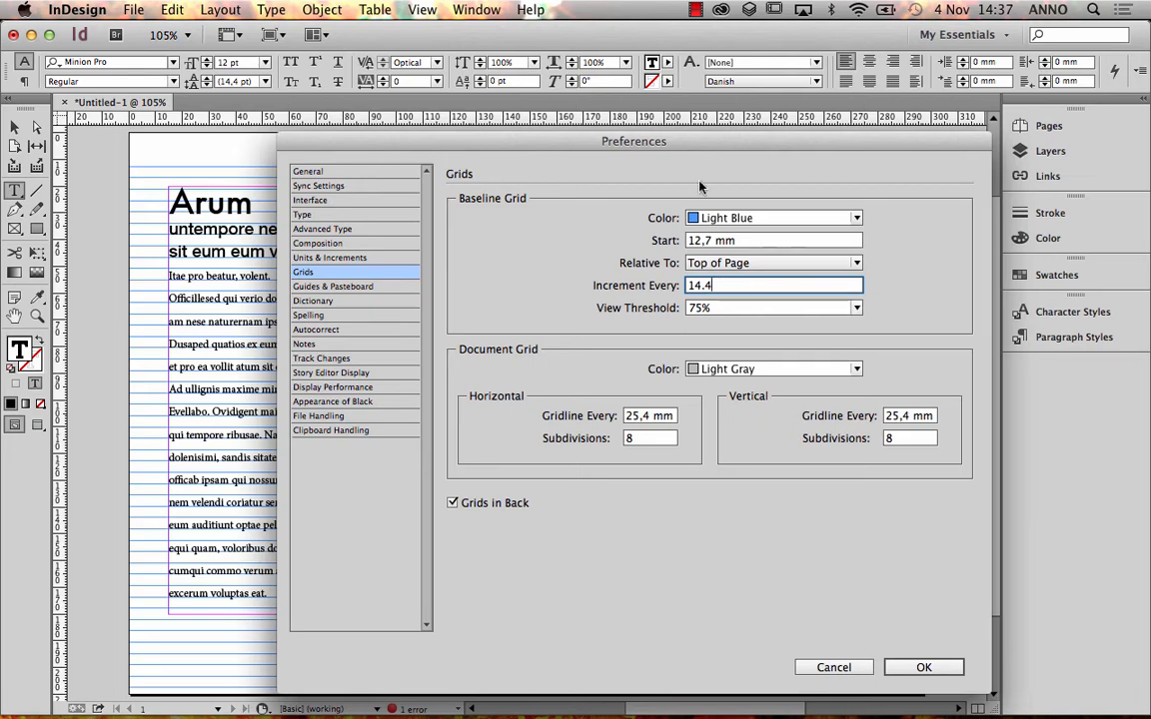
left_click_drag(680, 141, 664, 16)
left_click(885, 572)
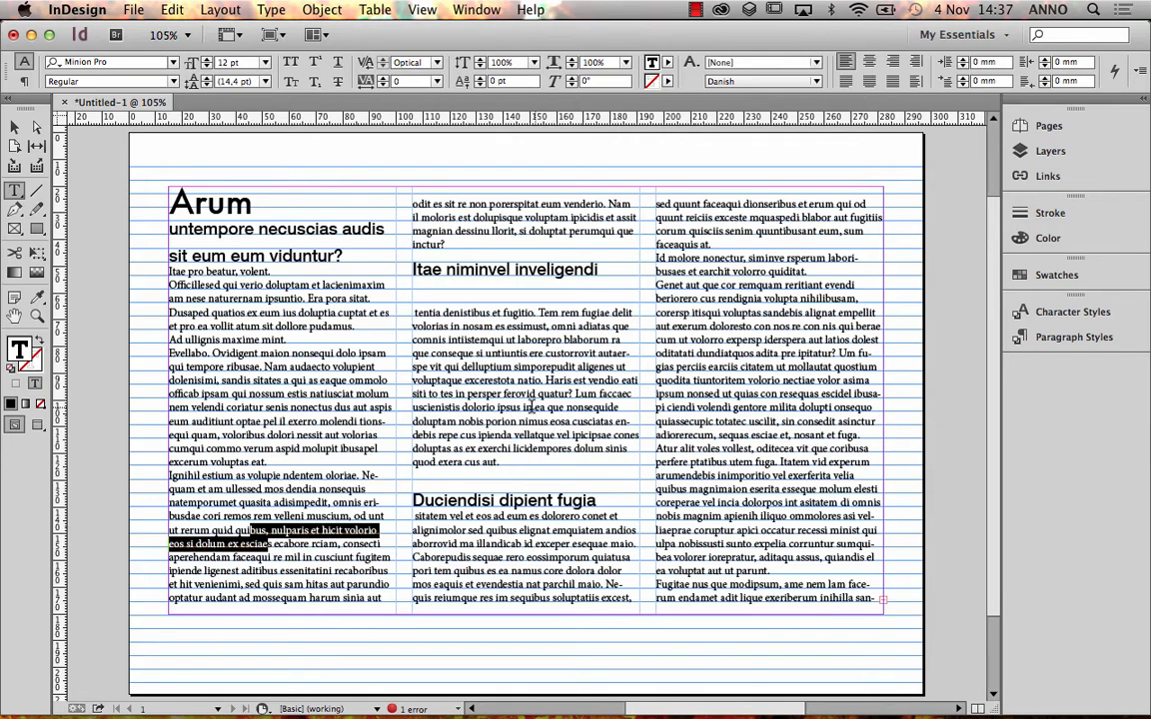
Set the baseline grid's increment to 15 pt in the Grids preferences.
left_click(125, 9)
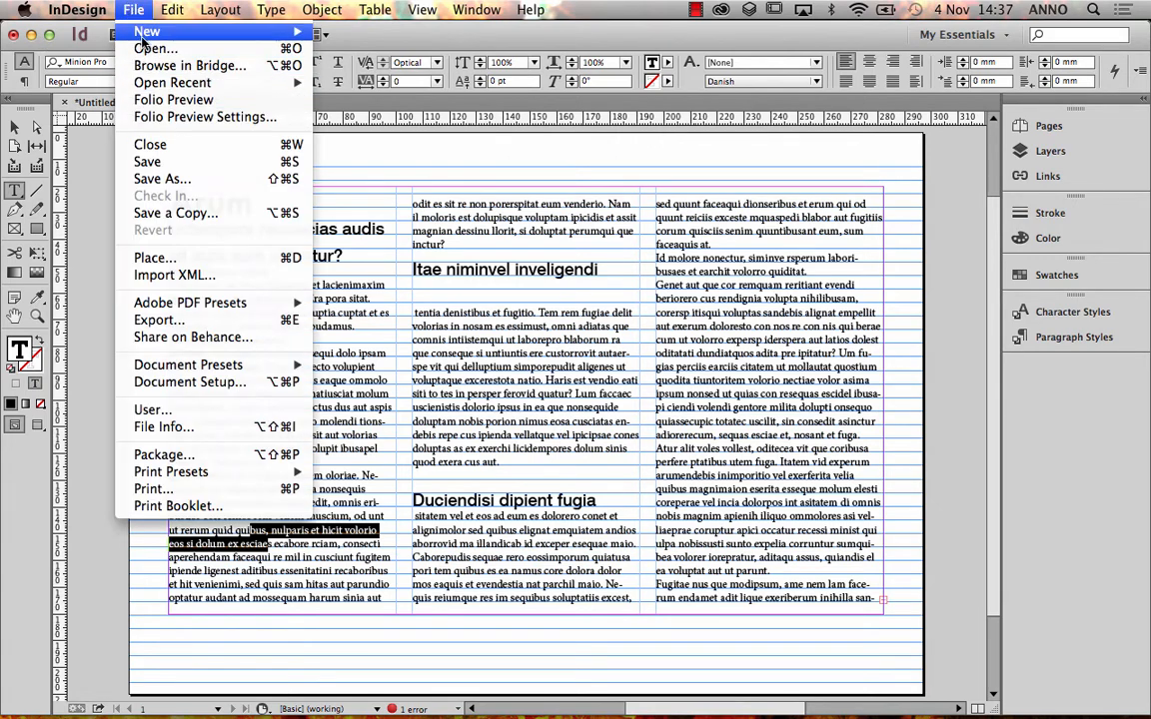
mouse_move(77, 9)
mouse_move(100, 82)
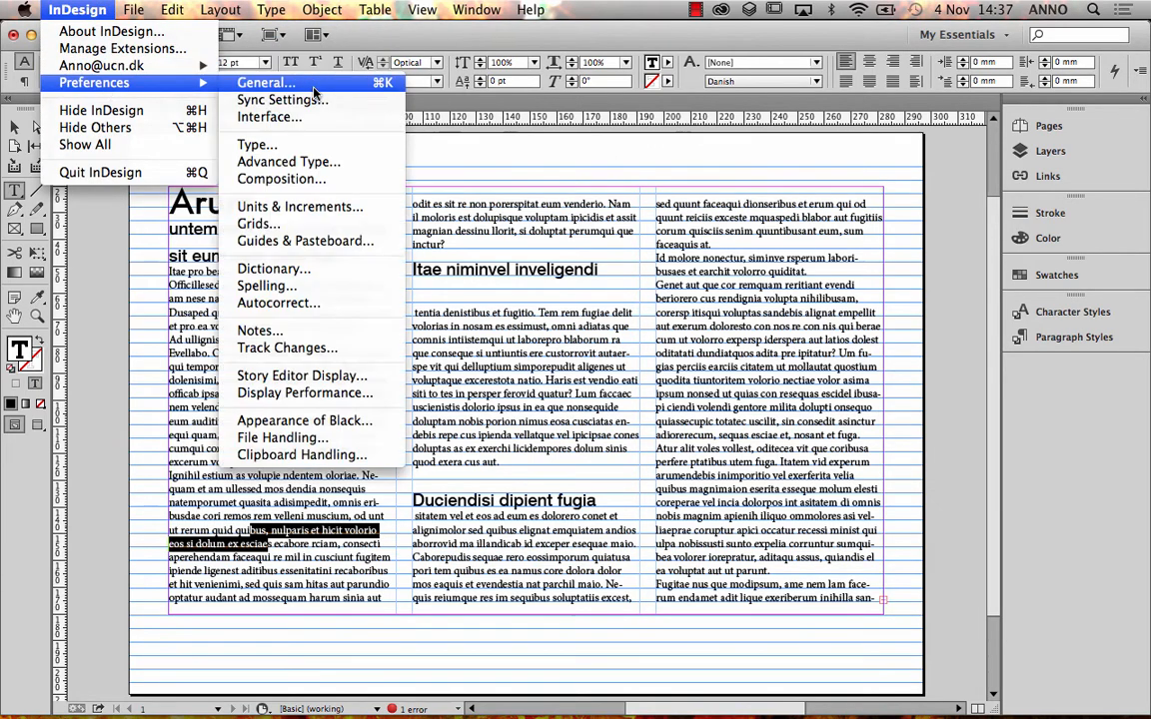
left_click(268, 224)
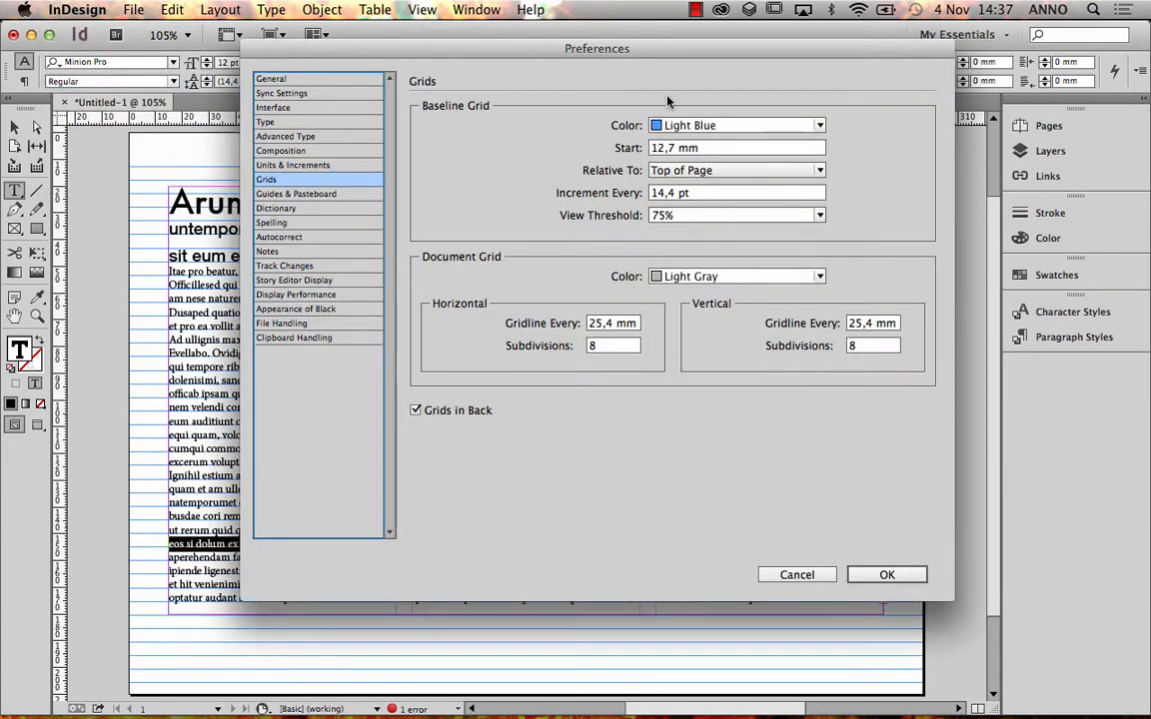
left_click_drag(580, 45, 982, 160)
triple_click(1112, 307)
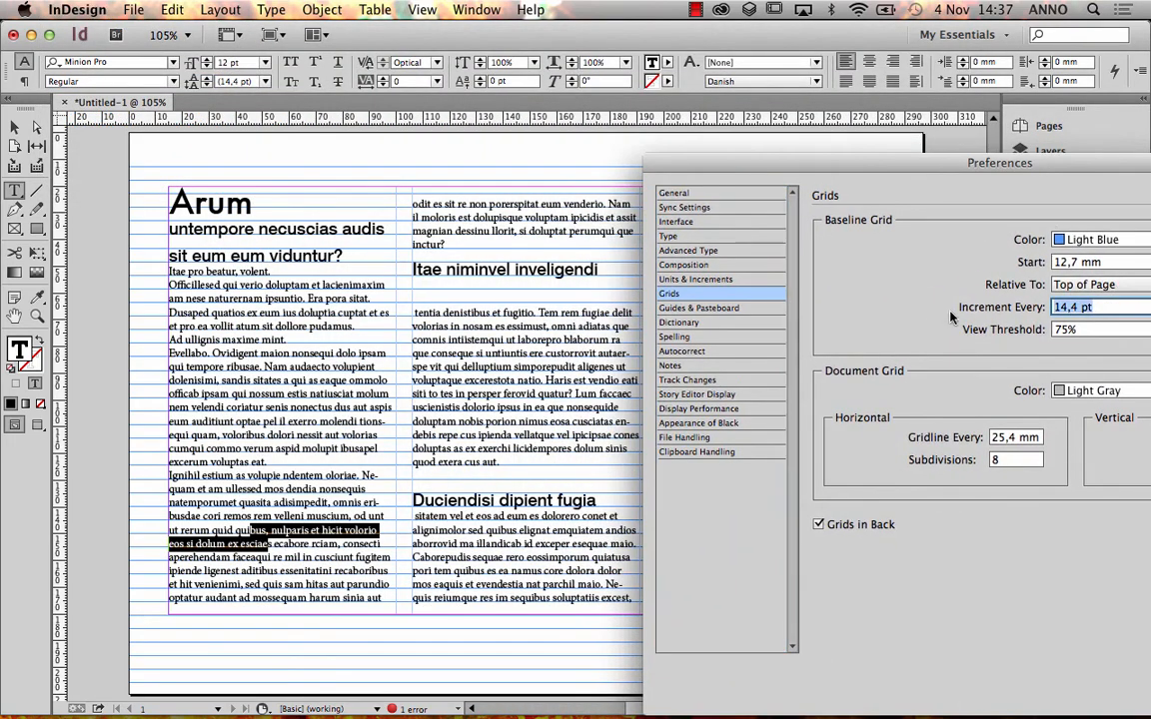
type("15")
key("Return")
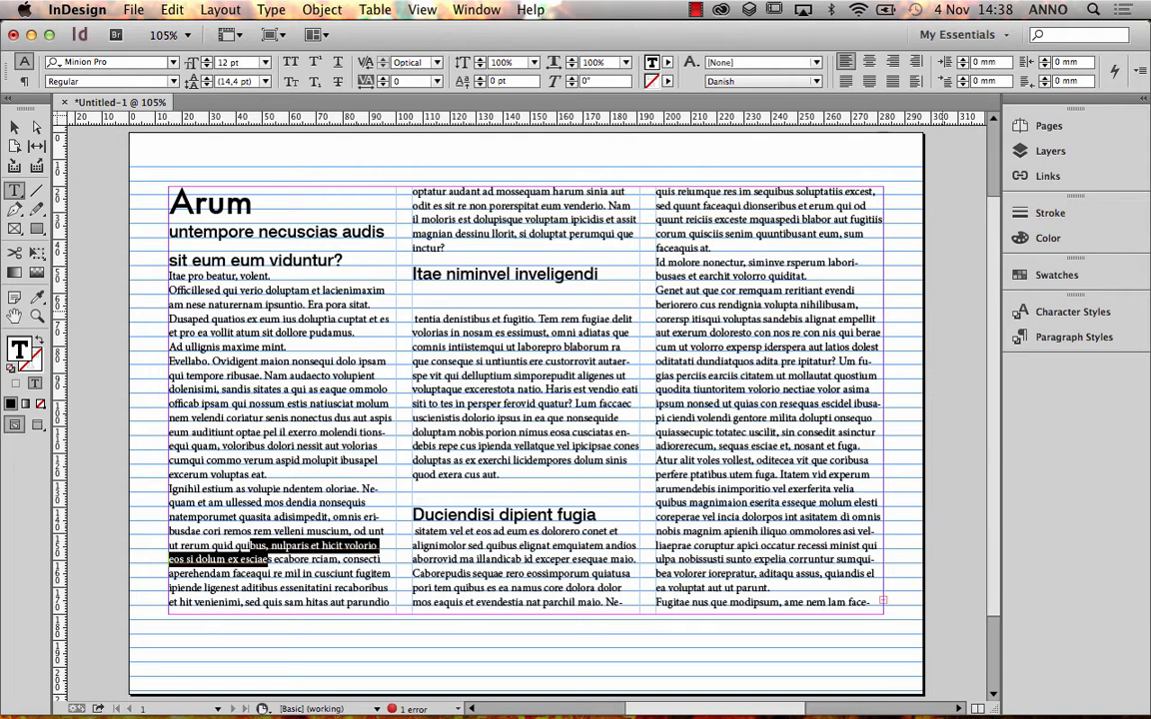
Review the baseline grid's increment in the Grids preferences against the text lines, and close the settings unchanged.
left_click(88, 9)
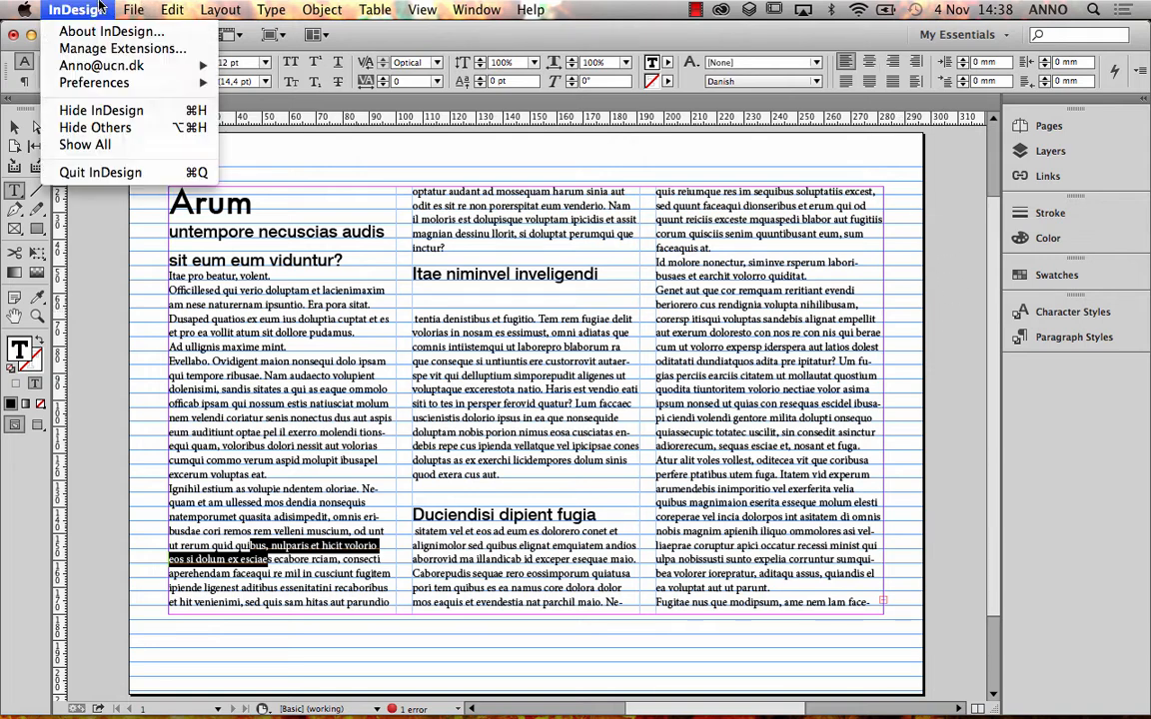
mouse_move(85, 84)
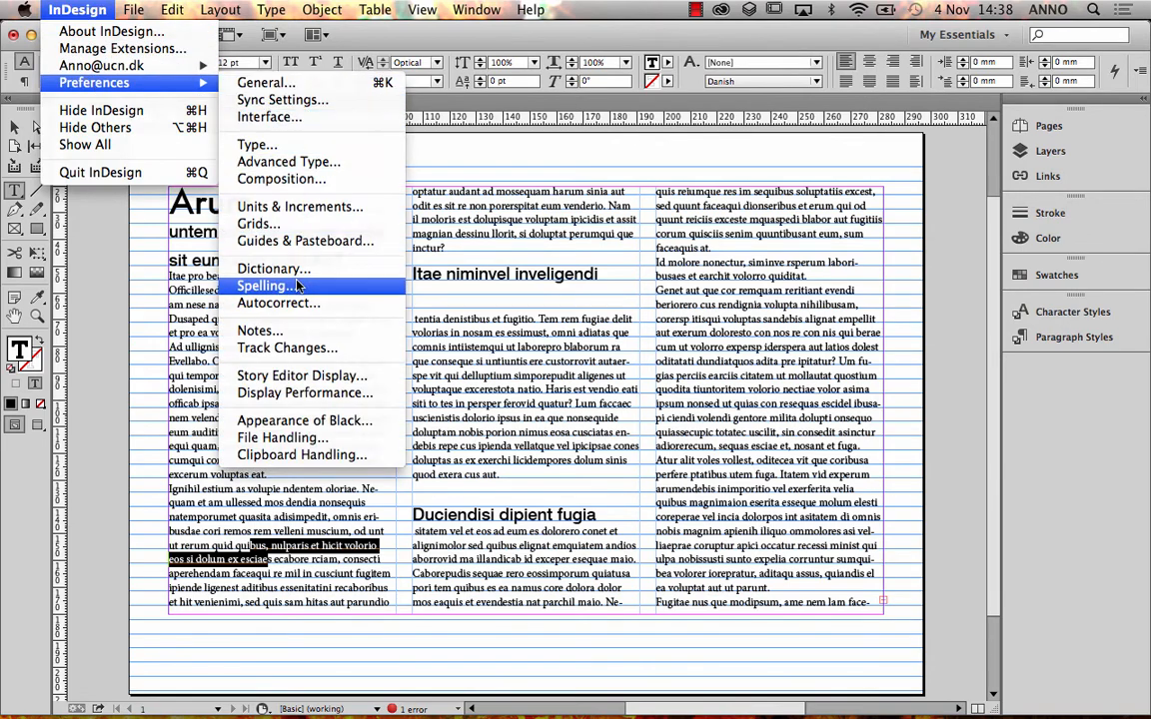
left_click(293, 226)
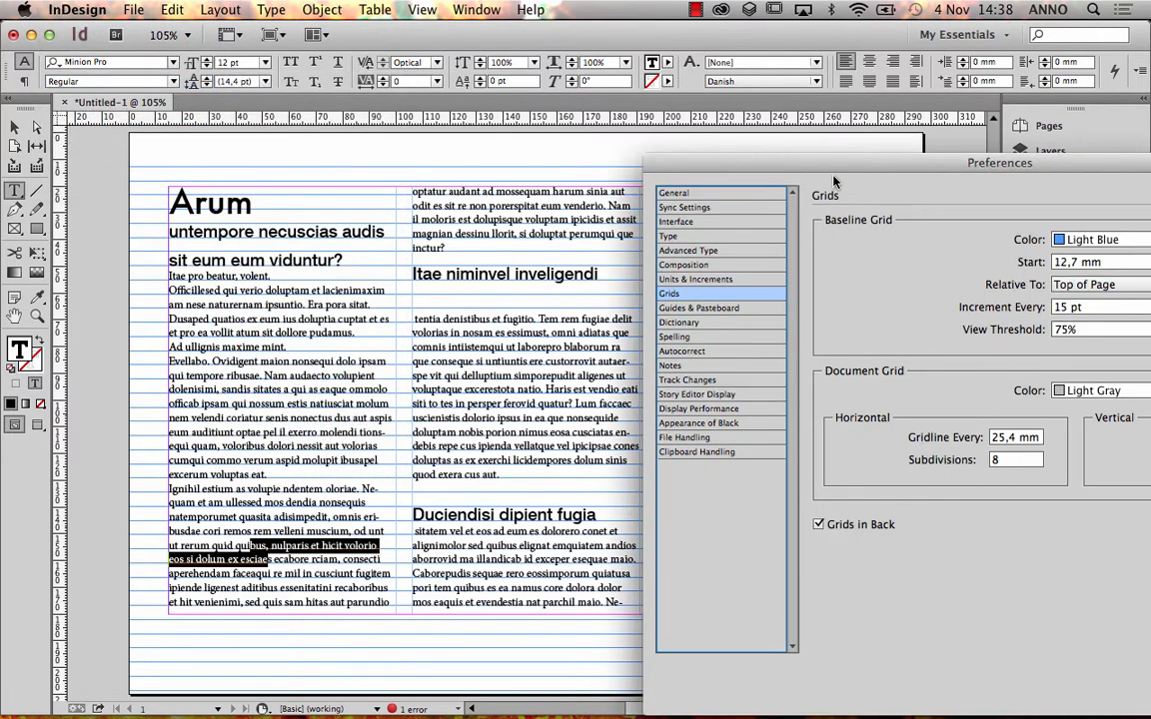
left_click_drag(843, 65, 383, 78)
left_click_drag(606, 217, 640, 218)
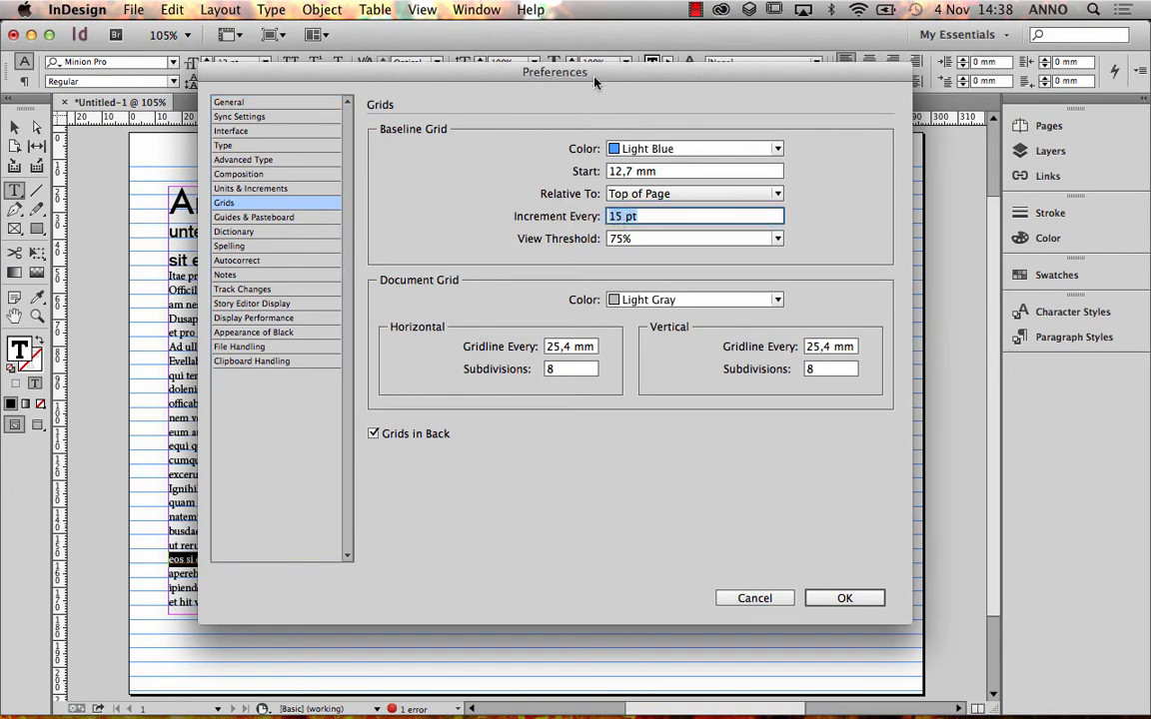
left_click_drag(577, 66, 617, 87)
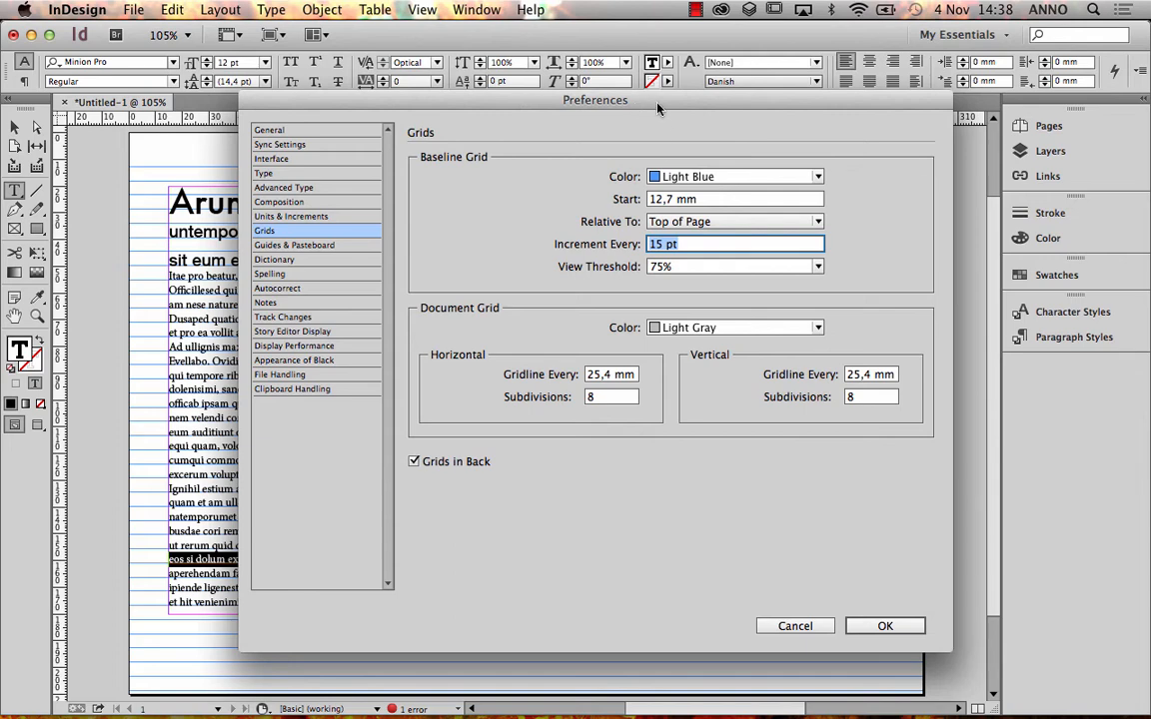
left_click_drag(658, 108, 487, 36)
key("Return")
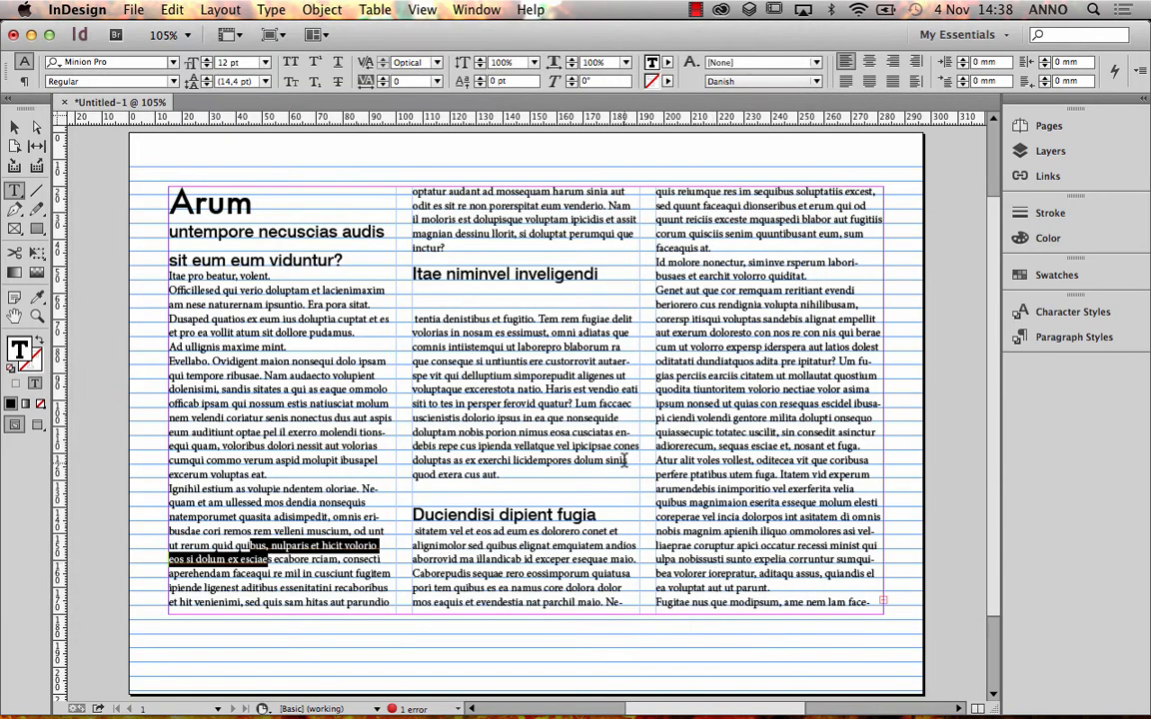
Examine the paragraph and character settings of the empty line and body text below the "Itae niminvel inveligendi" subheading.
left_click(577, 468)
left_click_drag(505, 475, 419, 310)
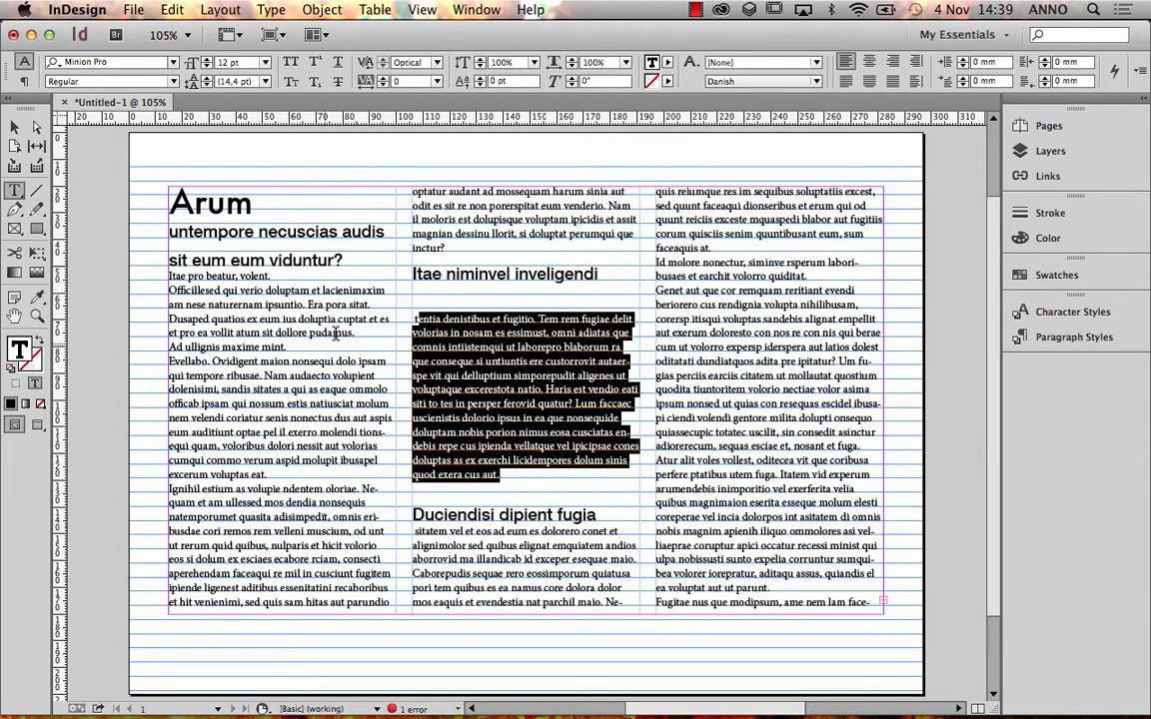
left_click(475, 300)
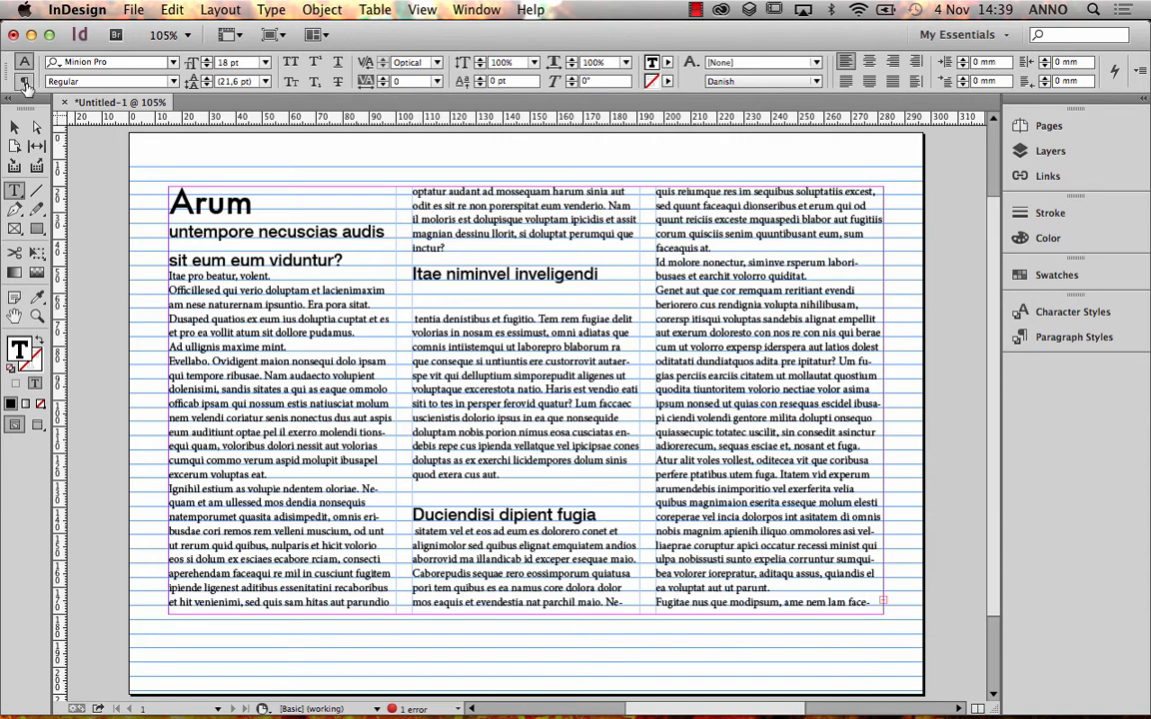
left_click(26, 82)
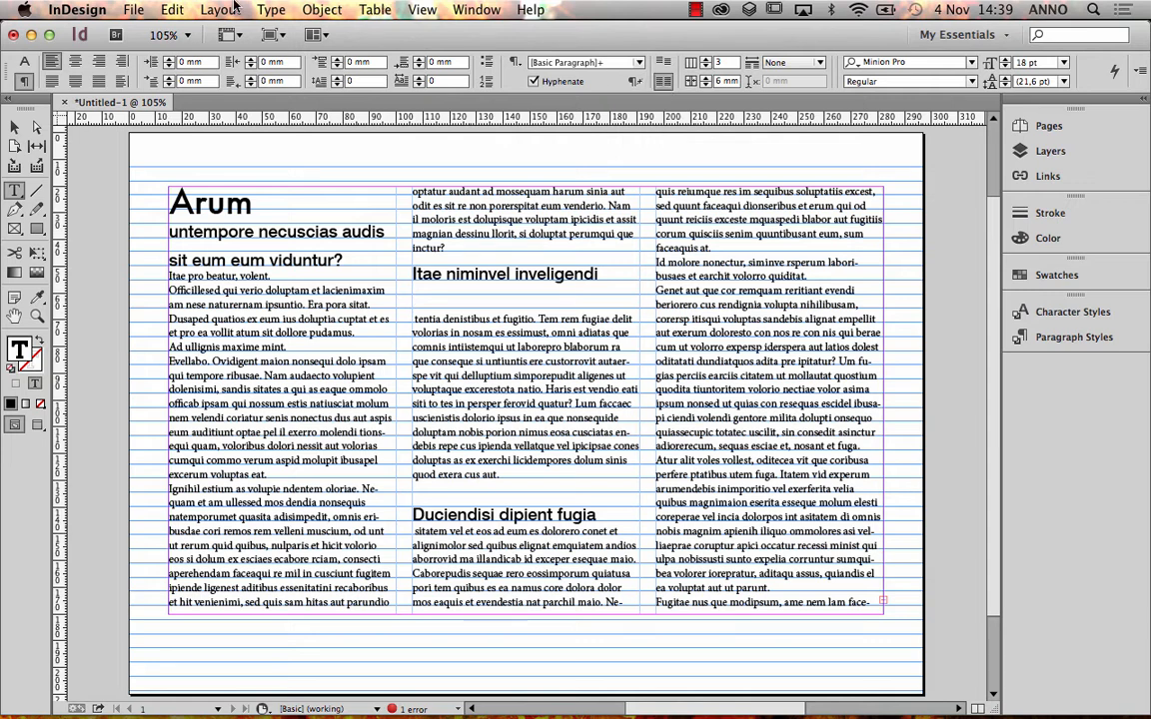
left_click(79, 10)
mouse_move(106, 86)
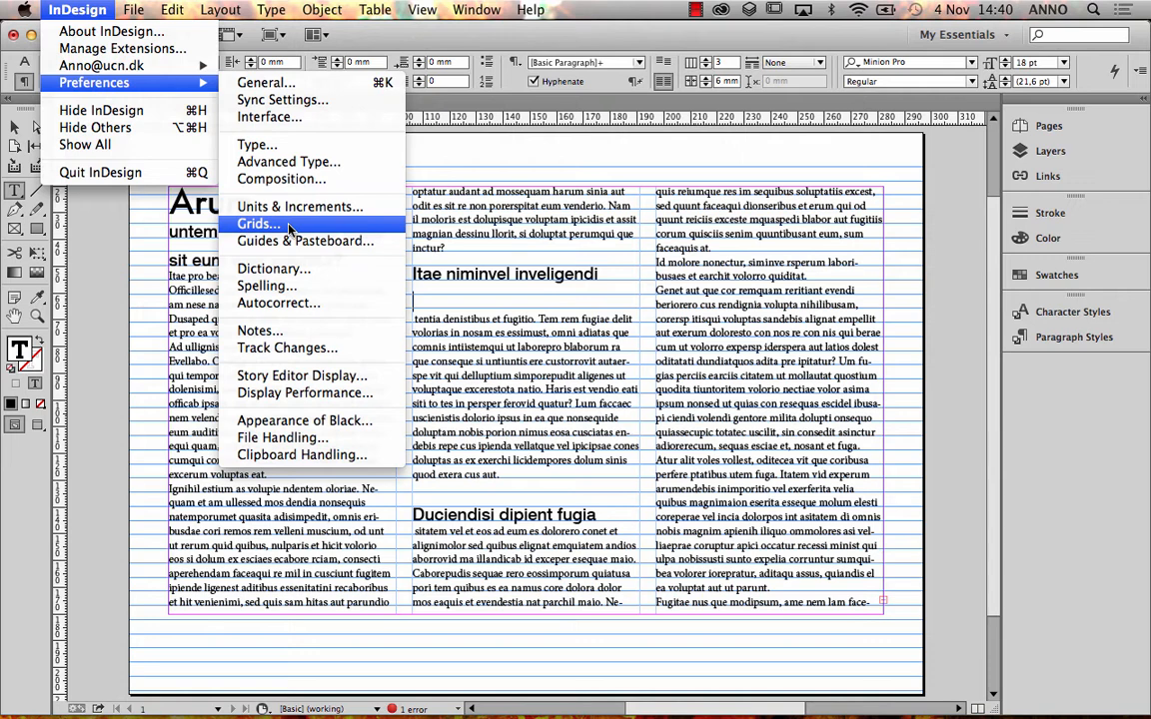
left_click(578, 384)
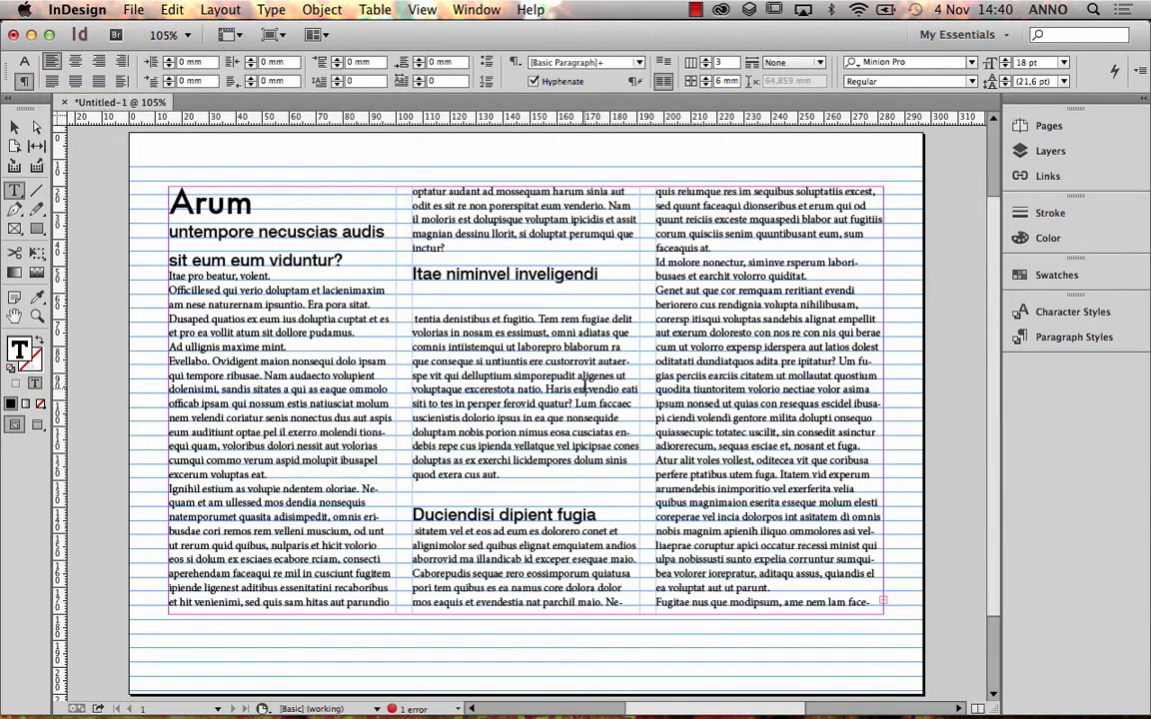
left_click_drag(585, 390, 500, 332)
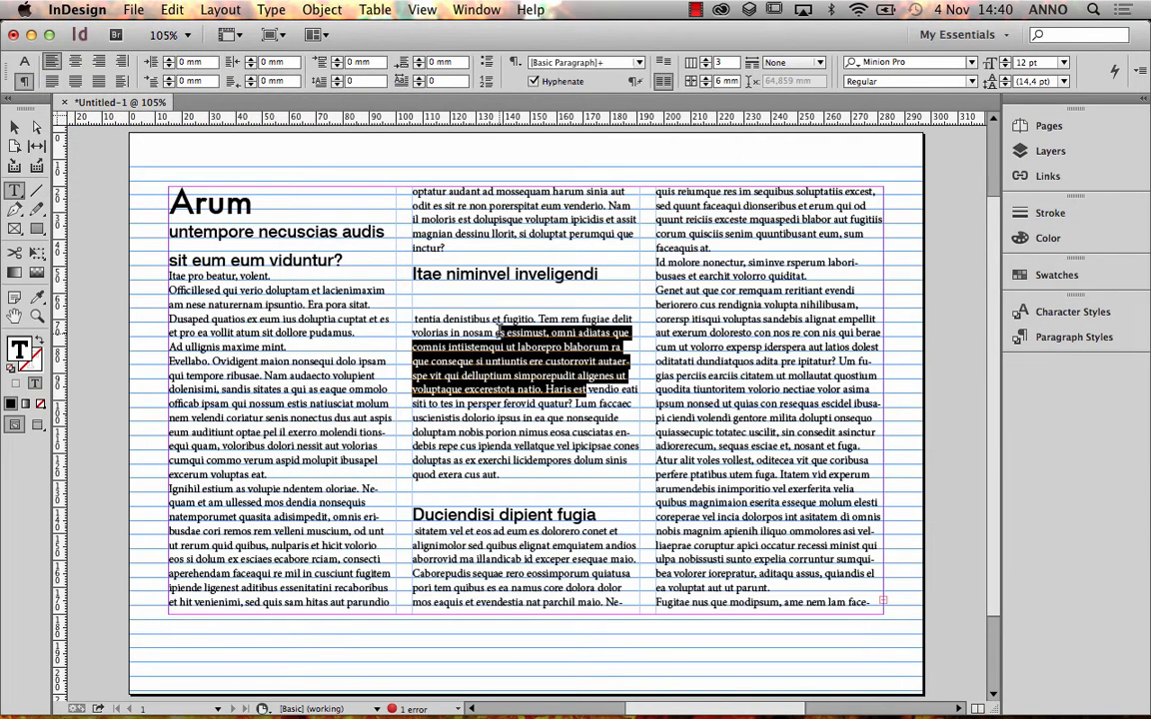
left_click(23, 62)
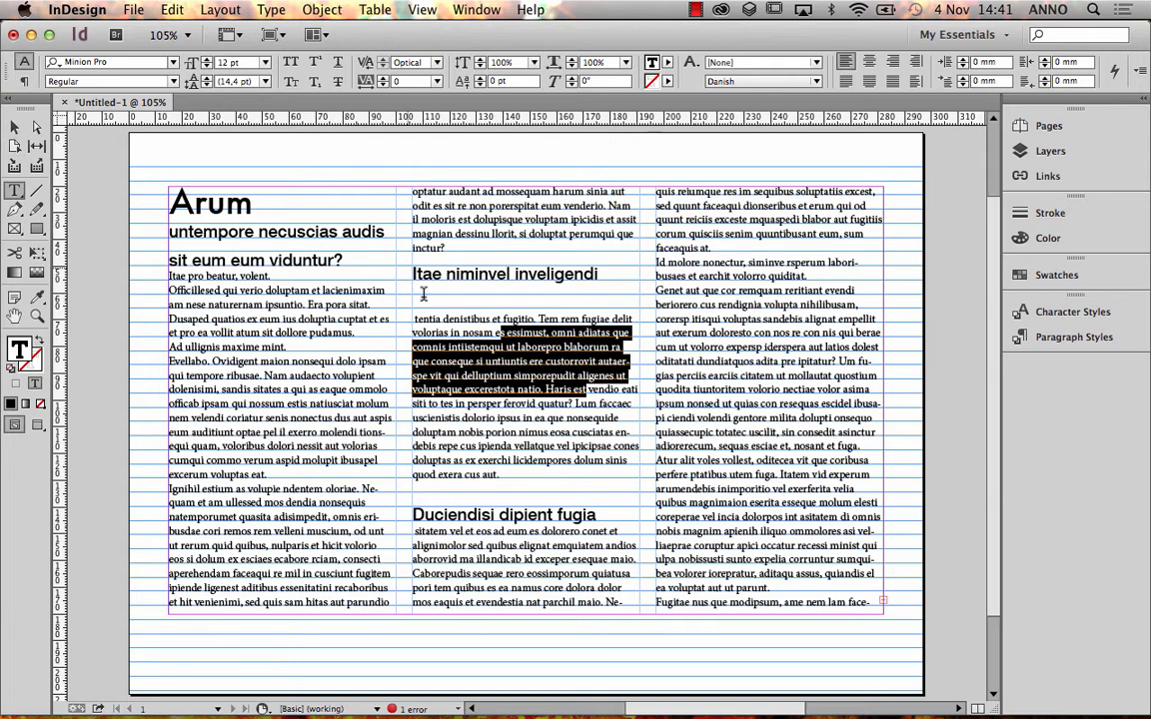
Check the font settings of the "Itae niminvel inveligendi" subheading and delete the empty line beneath it.
left_click(460, 360)
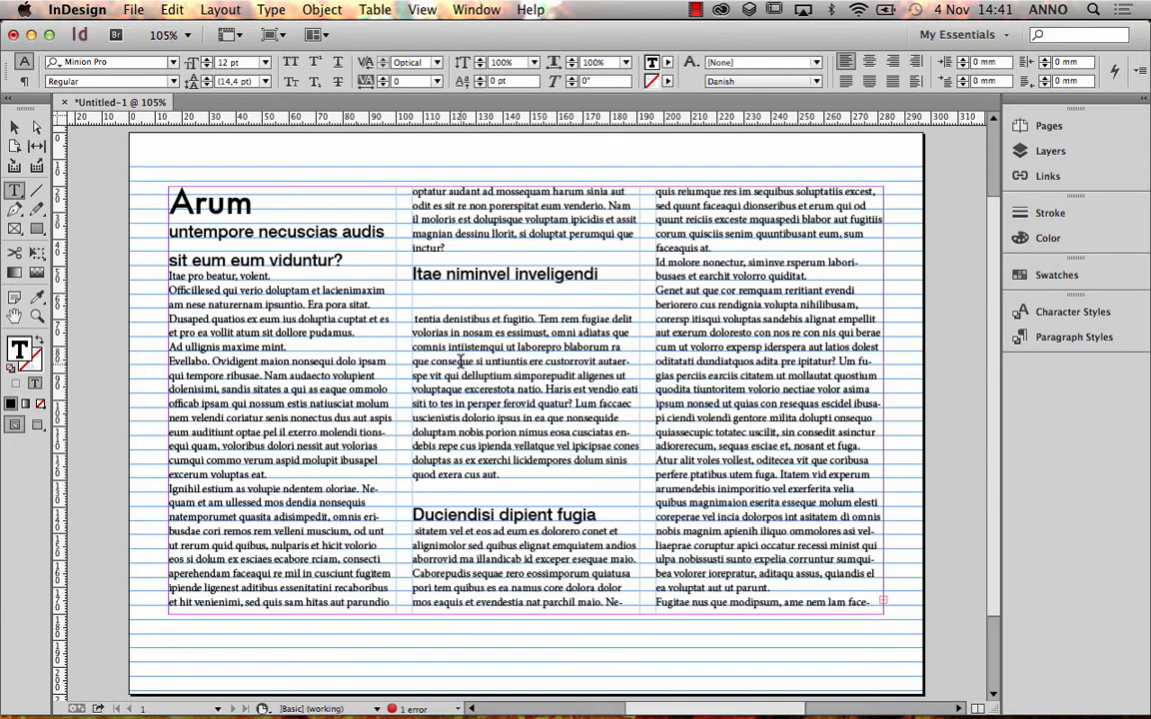
left_click(421, 272)
left_click_drag(414, 273, 601, 276)
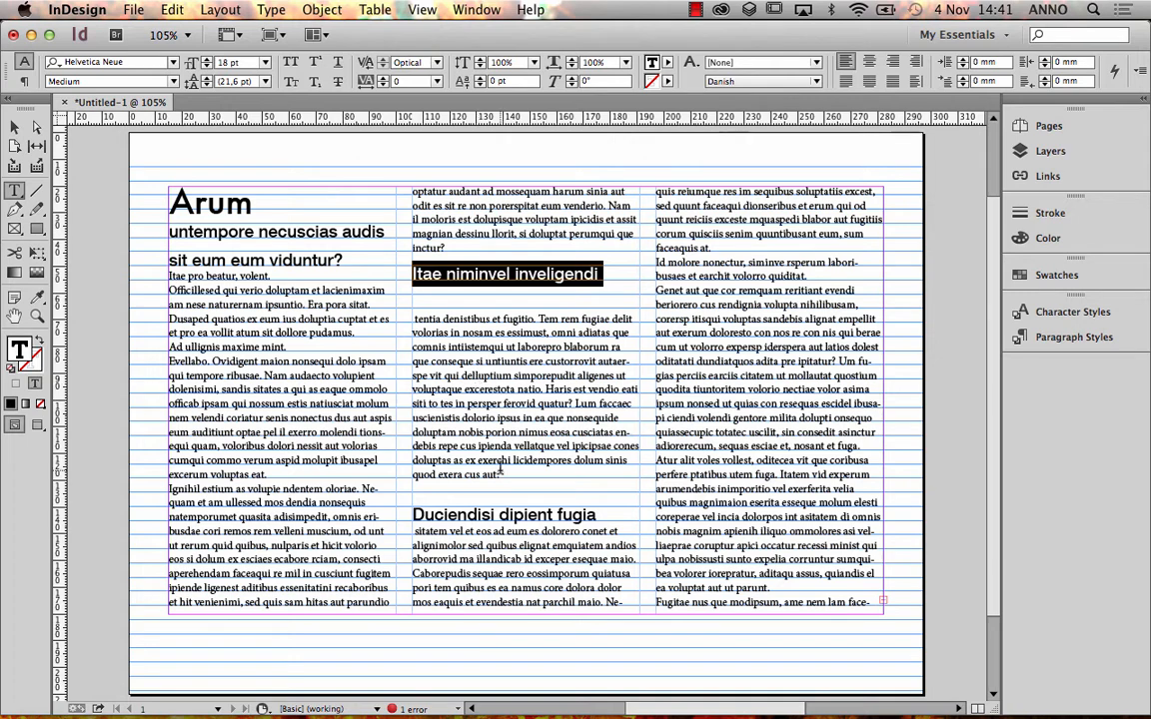
left_click(445, 308)
key("BackSpace")
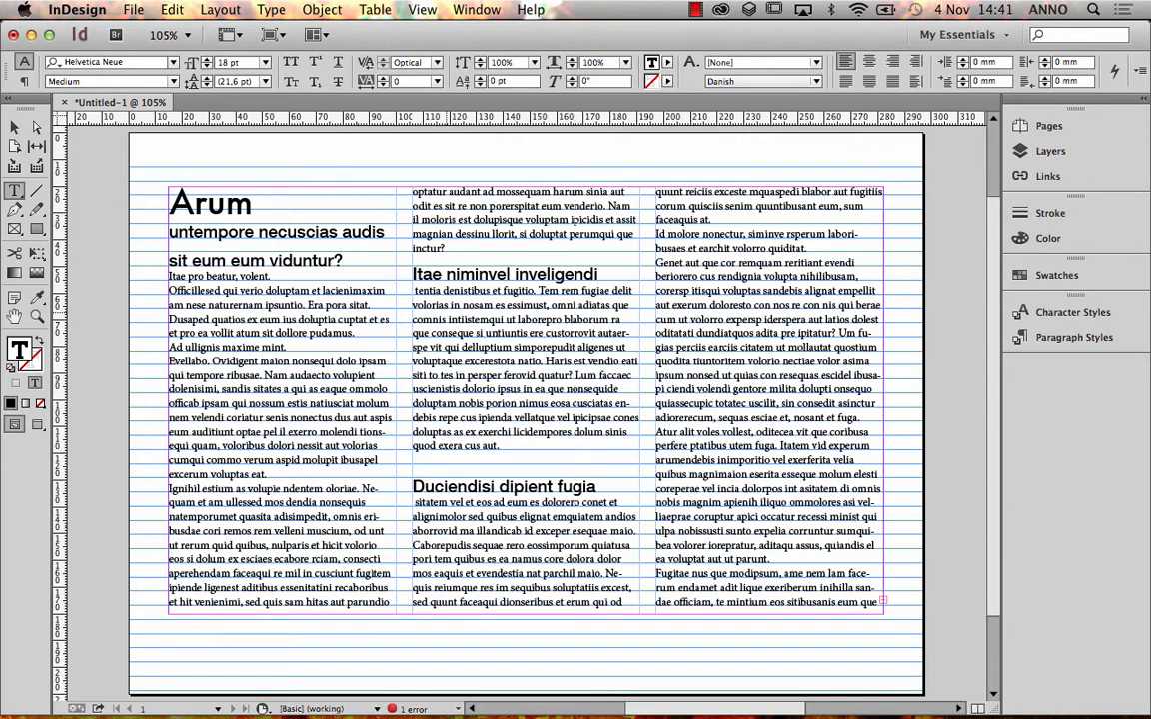
Try adding an empty line above the "Itae niminvel inveligendi" subheading, and remove the added line.
left_click(421, 248)
key("Down")
key("Left")
key("Left")
key("Left")
key("Right")
key("Return")
key("Return")
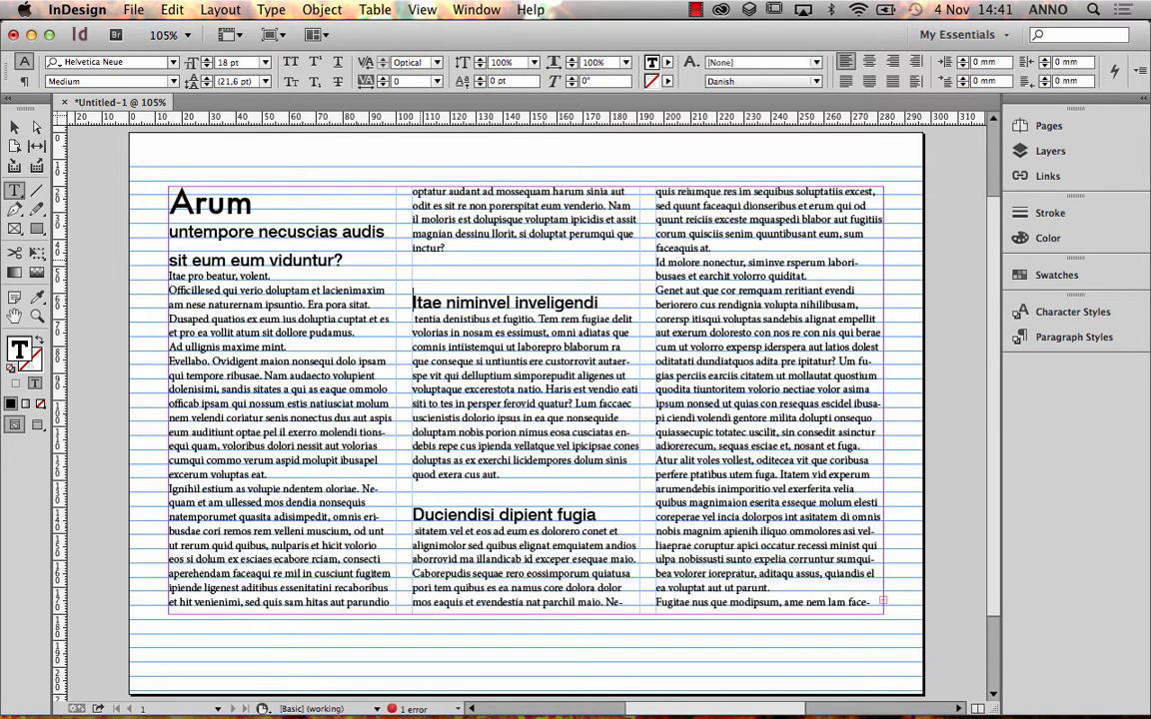
key("BackSpace")
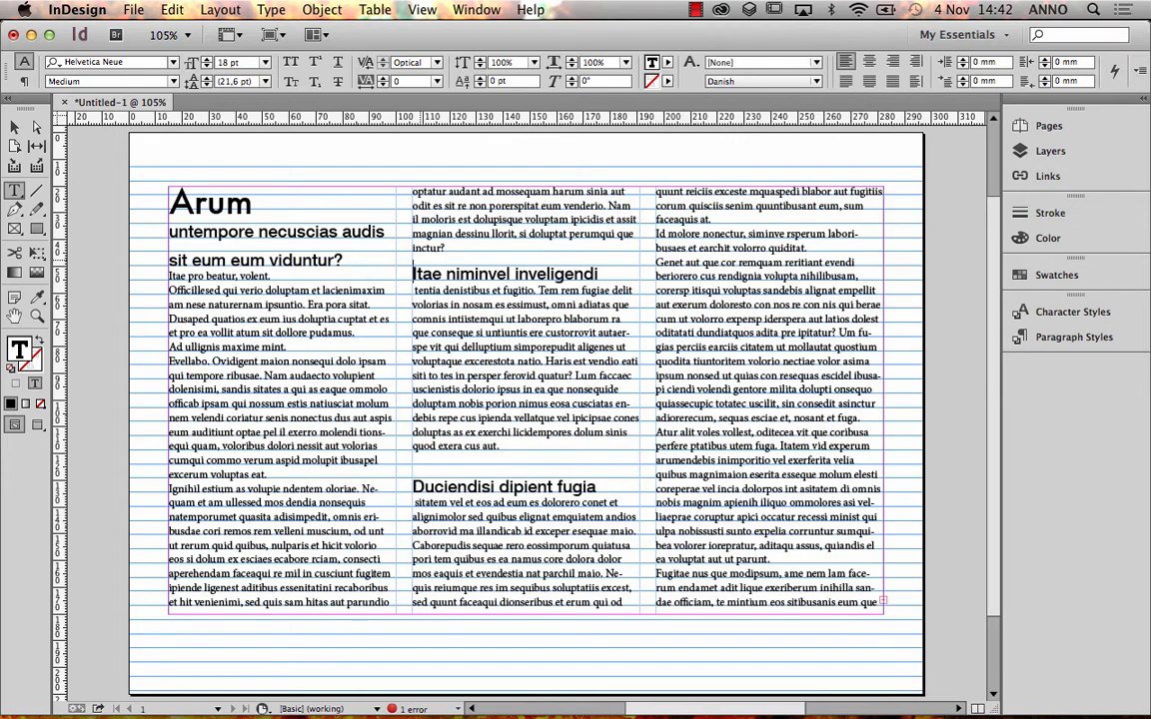
key("Return")
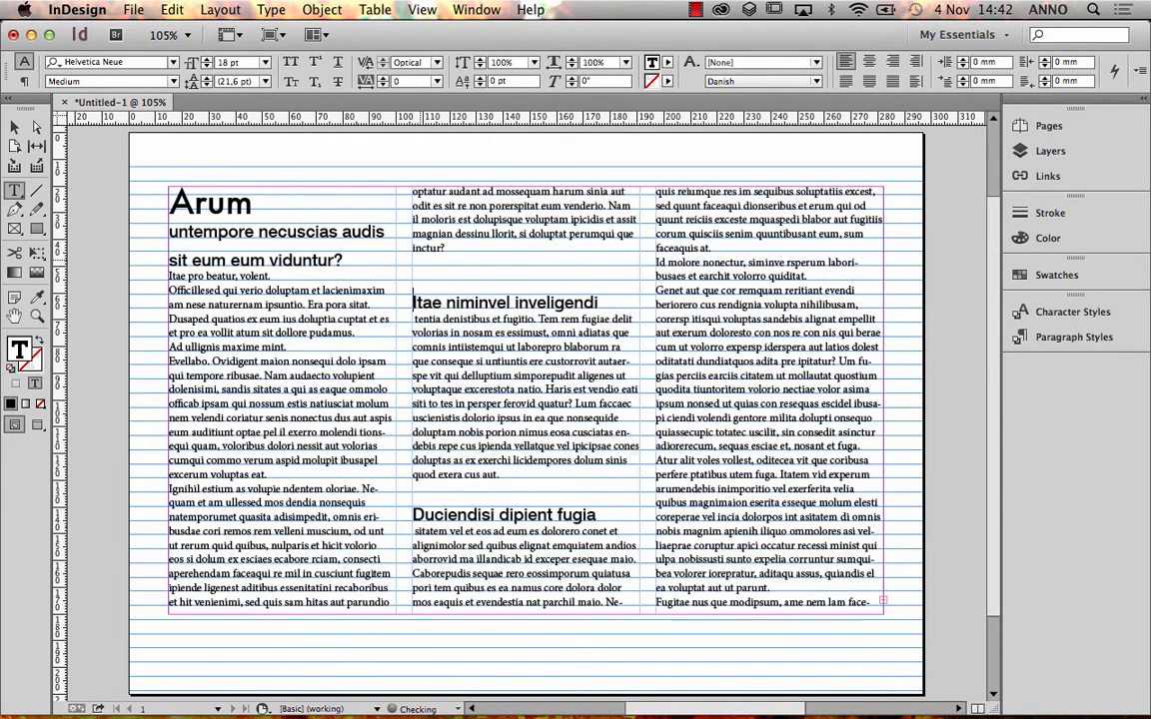
key("BackSpace")
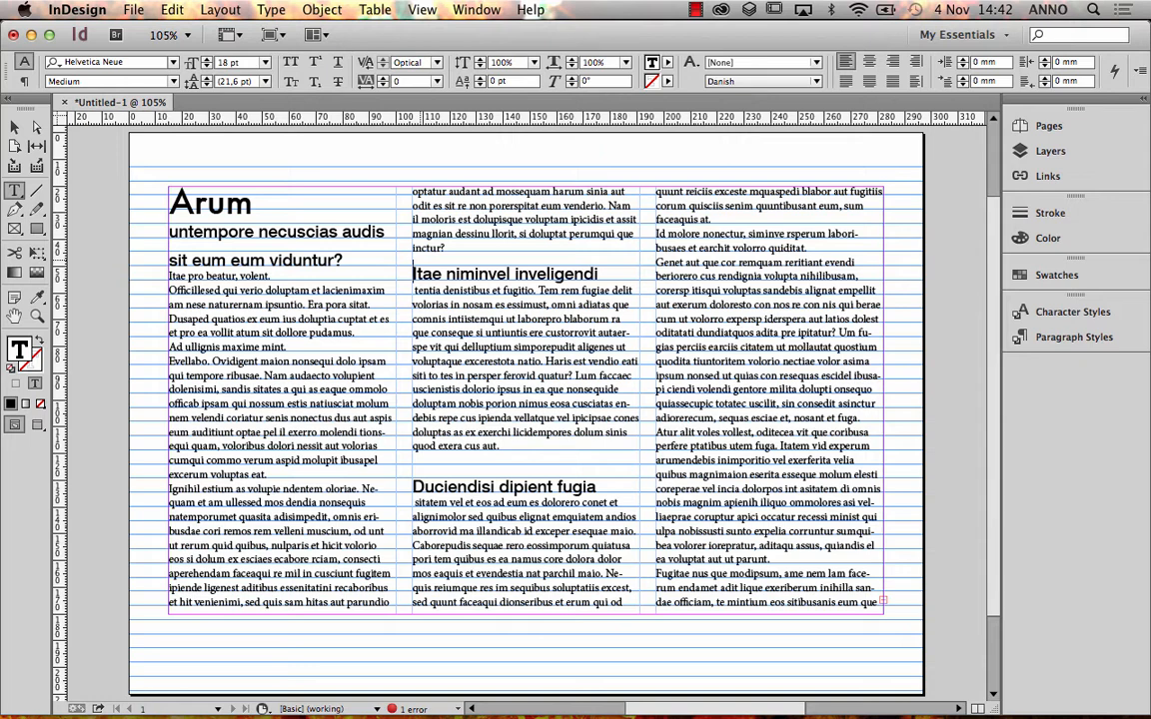
Turn off baseline grid alignment for the whole "Itae niminvel inveligendi" subheading.
double_click(459, 267)
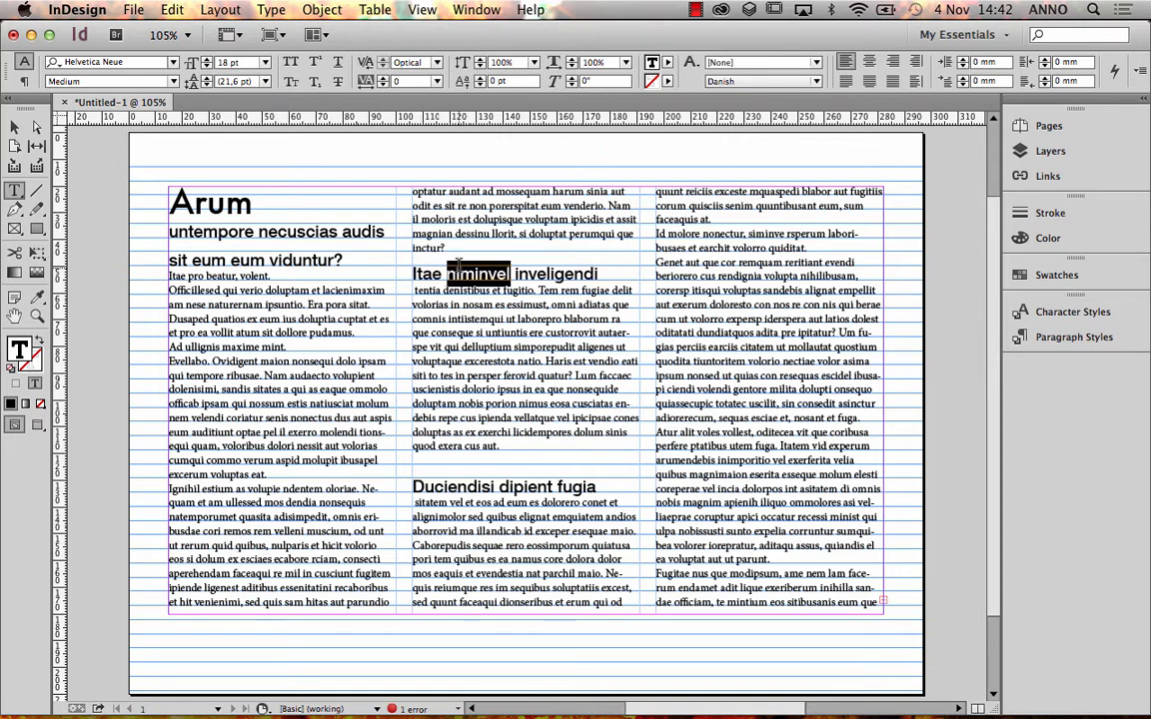
left_click(458, 265)
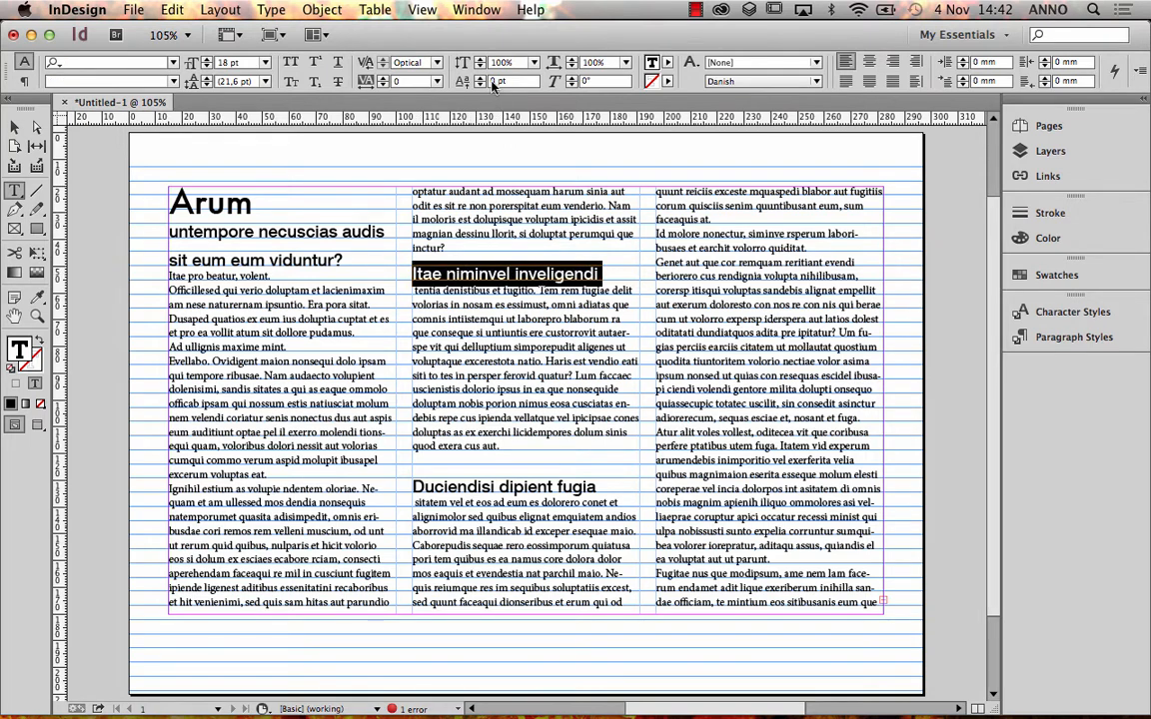
left_click(25, 81)
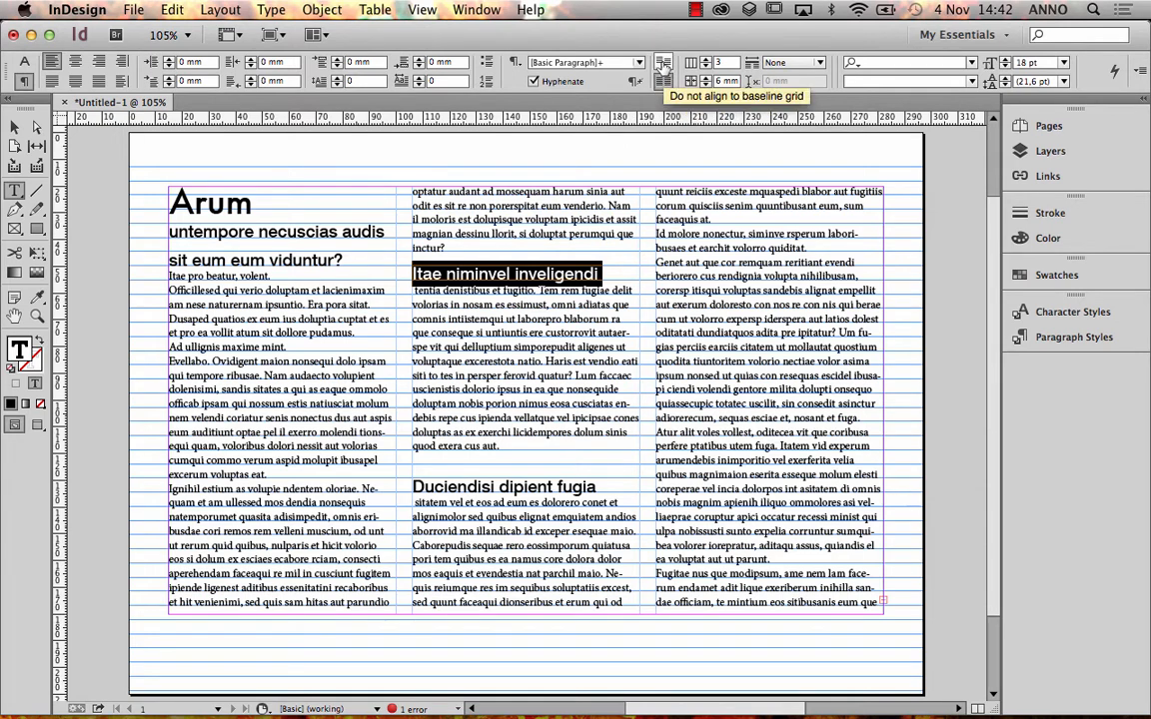
left_click(663, 63)
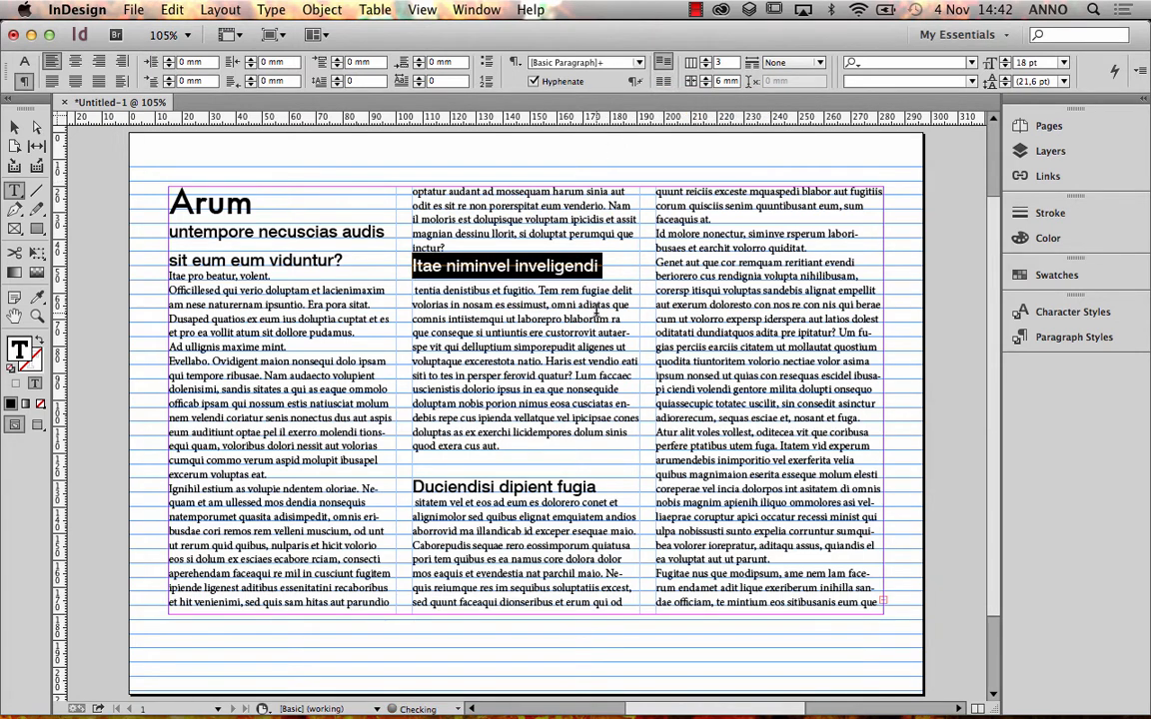
Insert one empty line above the "Itae niminvel inveligendi" subheading.
left_click(415, 267)
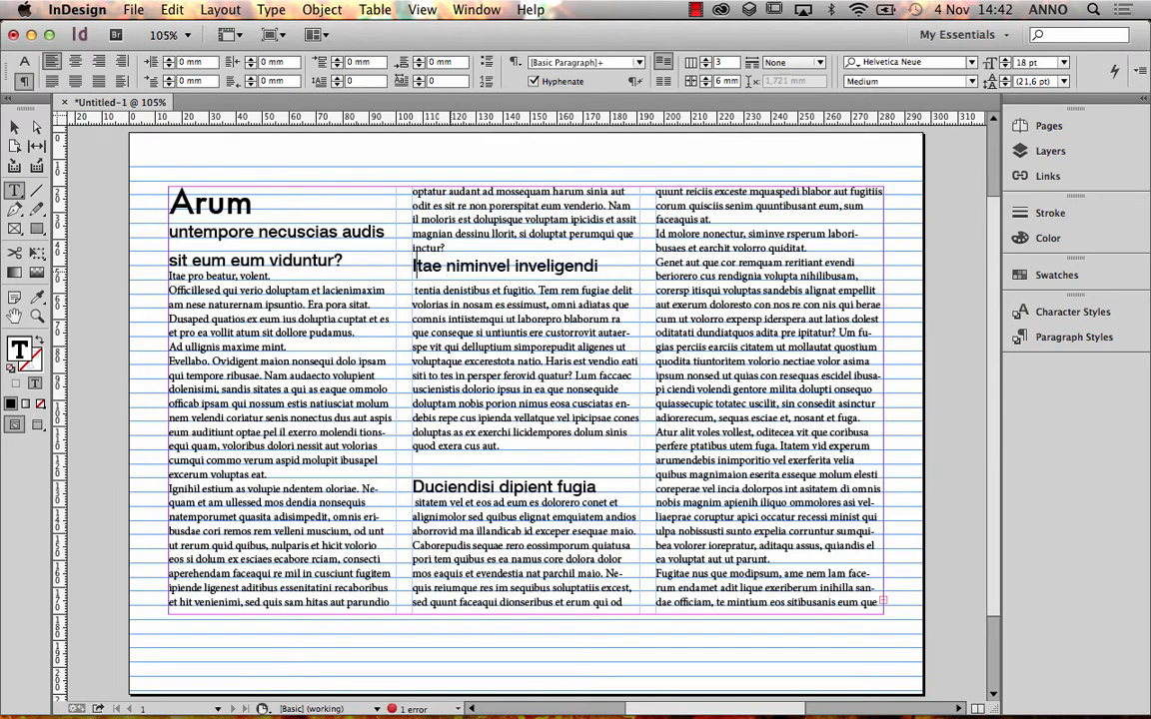
key("Return")
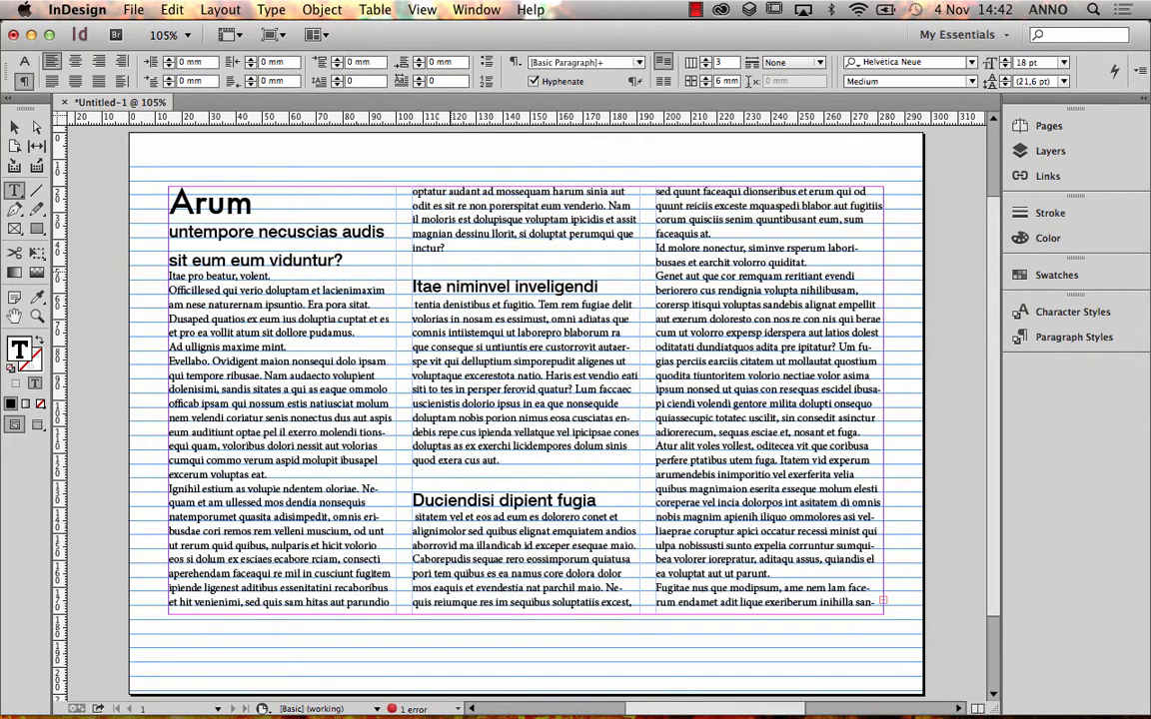
key("Escape")
key("BackSpace")
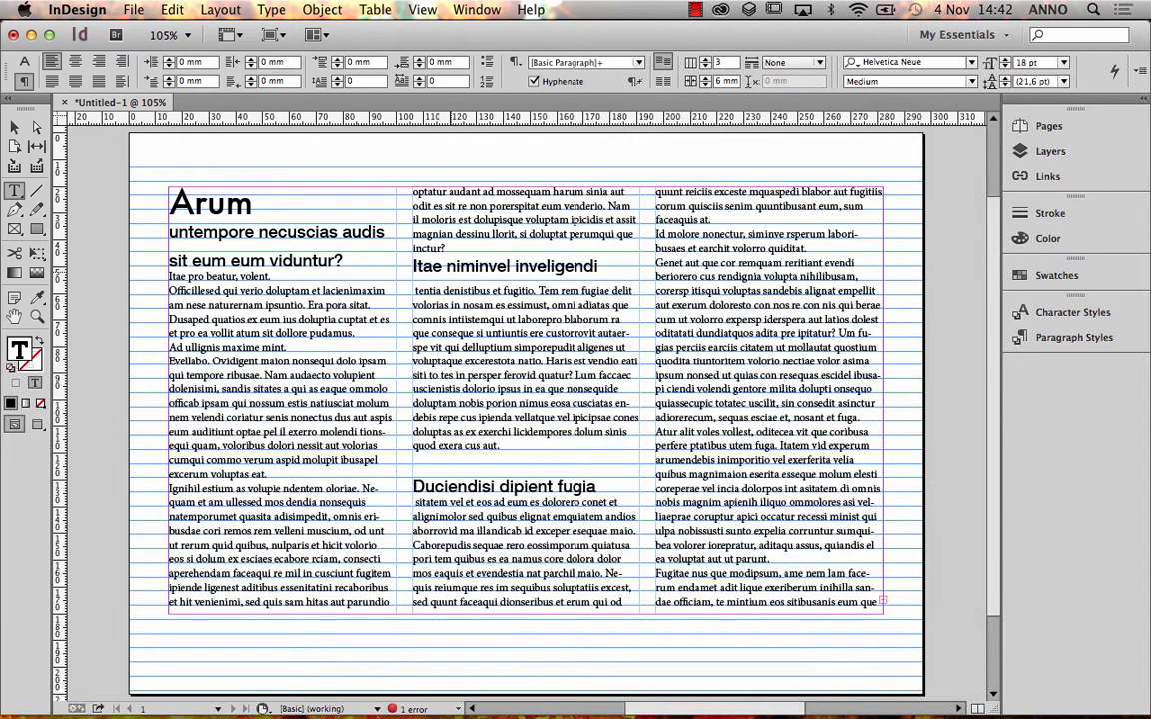
key("Return")
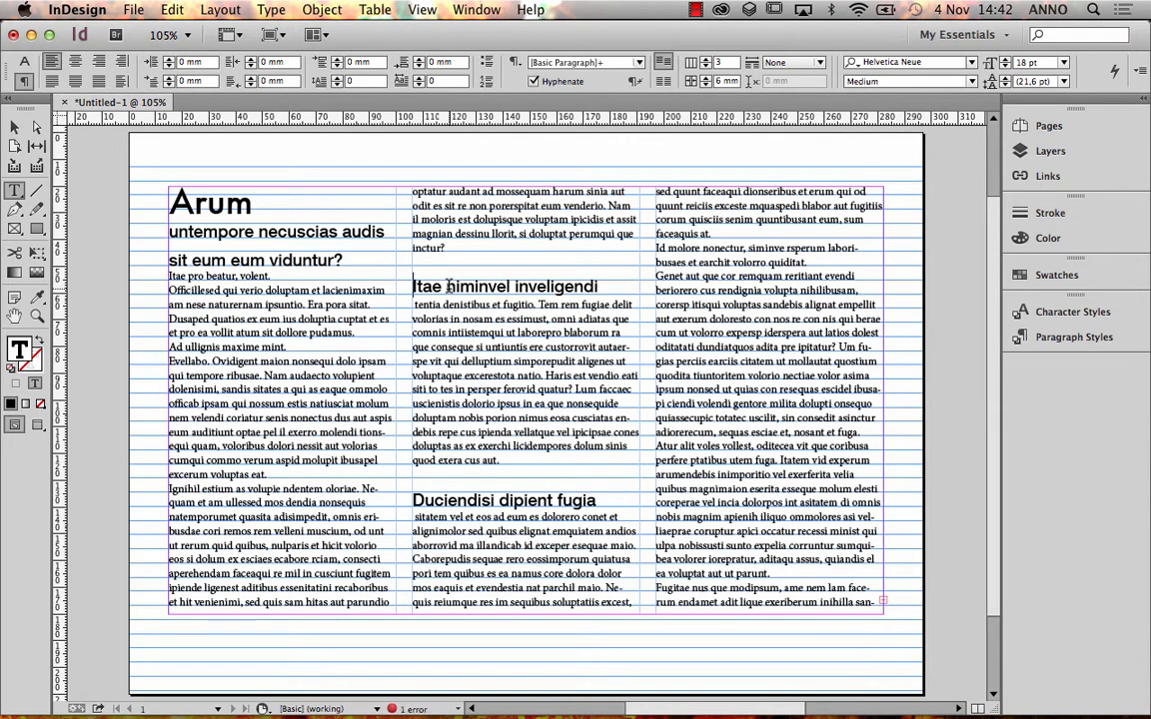
Align the "Itae niminvel inveligendi" subheading to the baseline grid and place the text cursor in the empty line above it.
triple_click(447, 281)
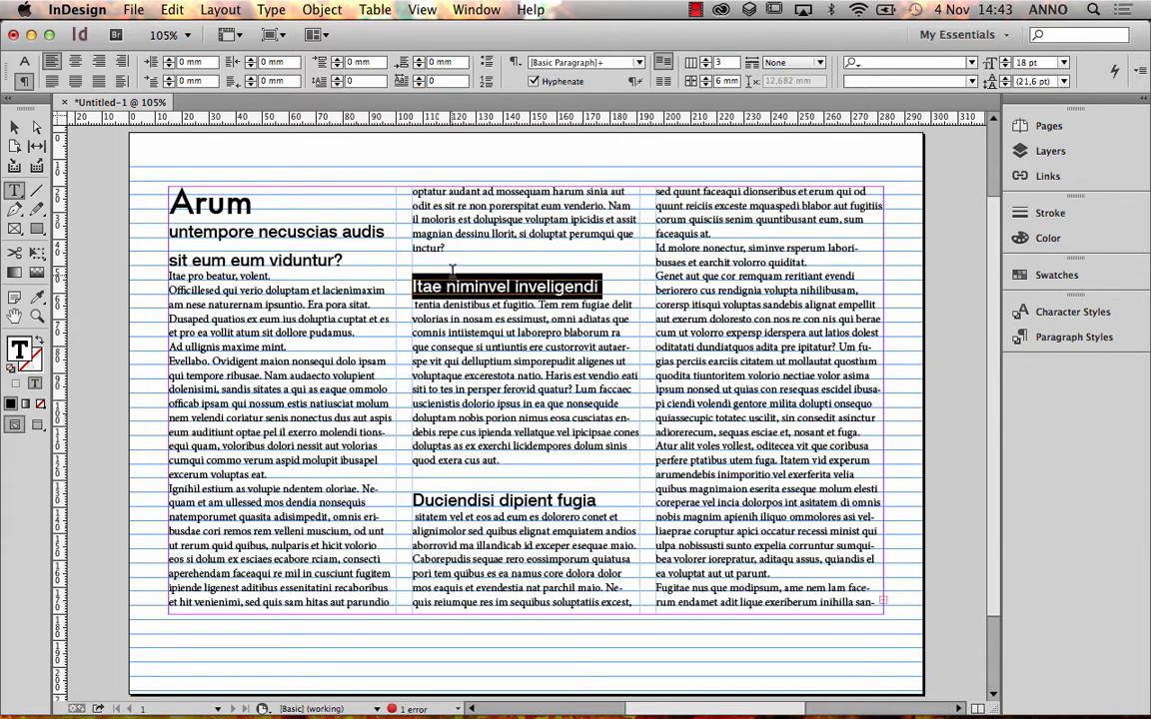
left_click(662, 81)
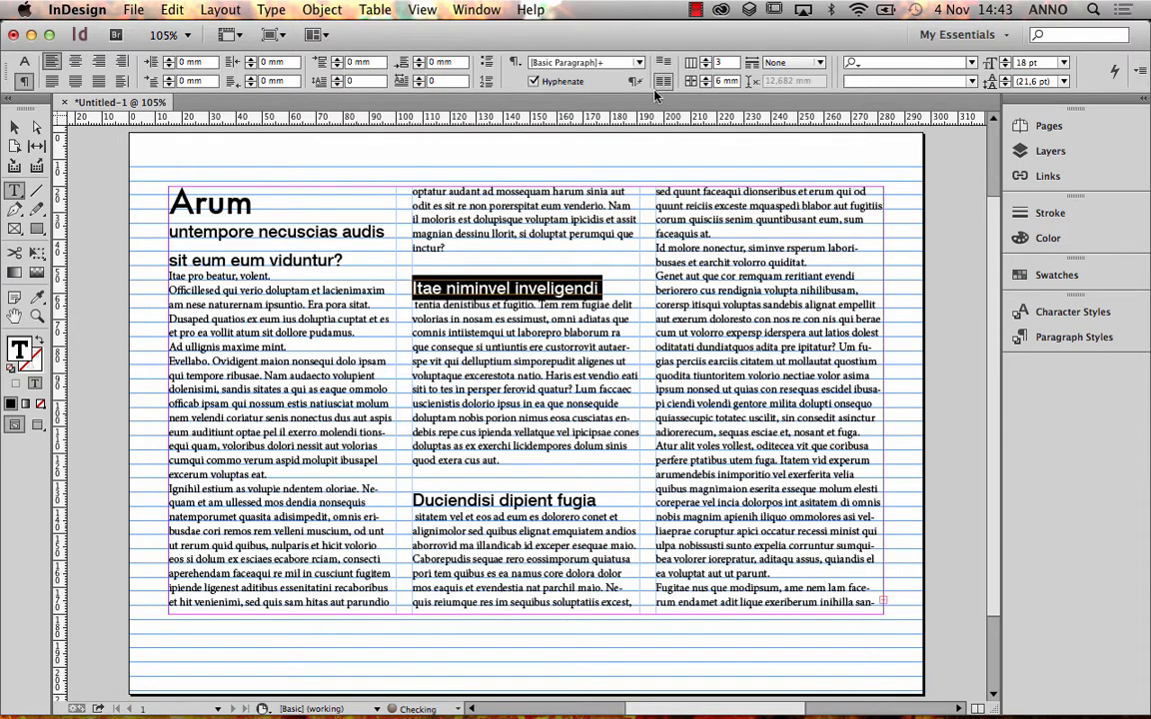
left_click(425, 264)
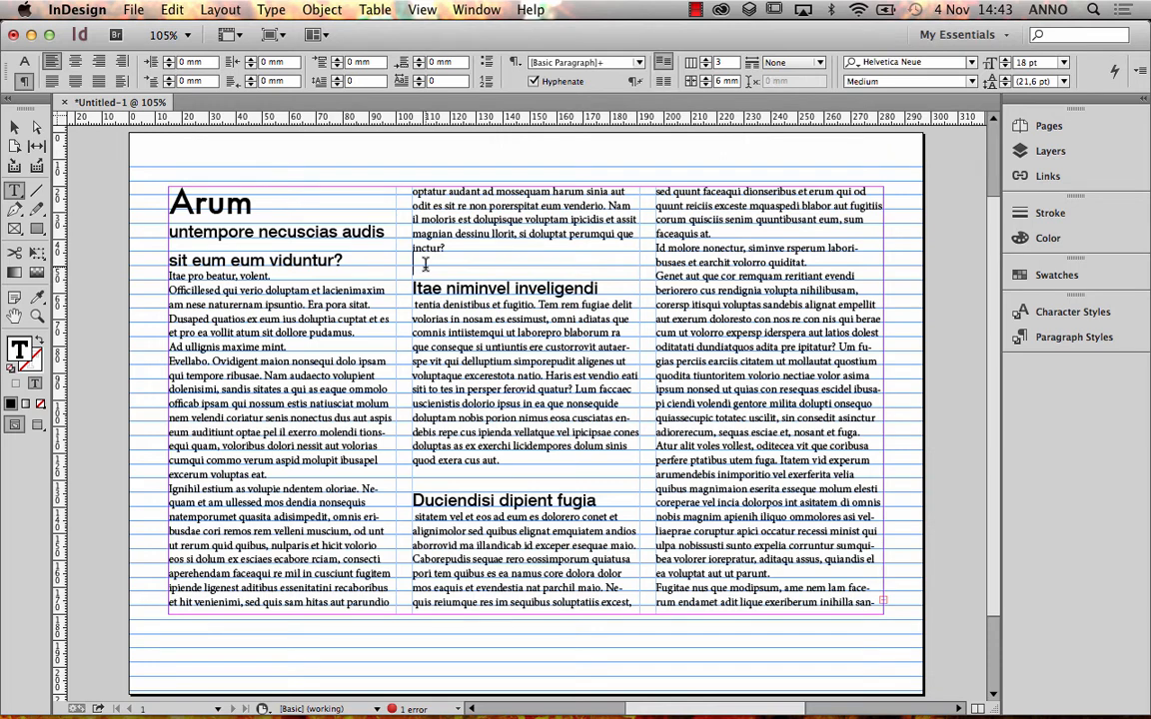